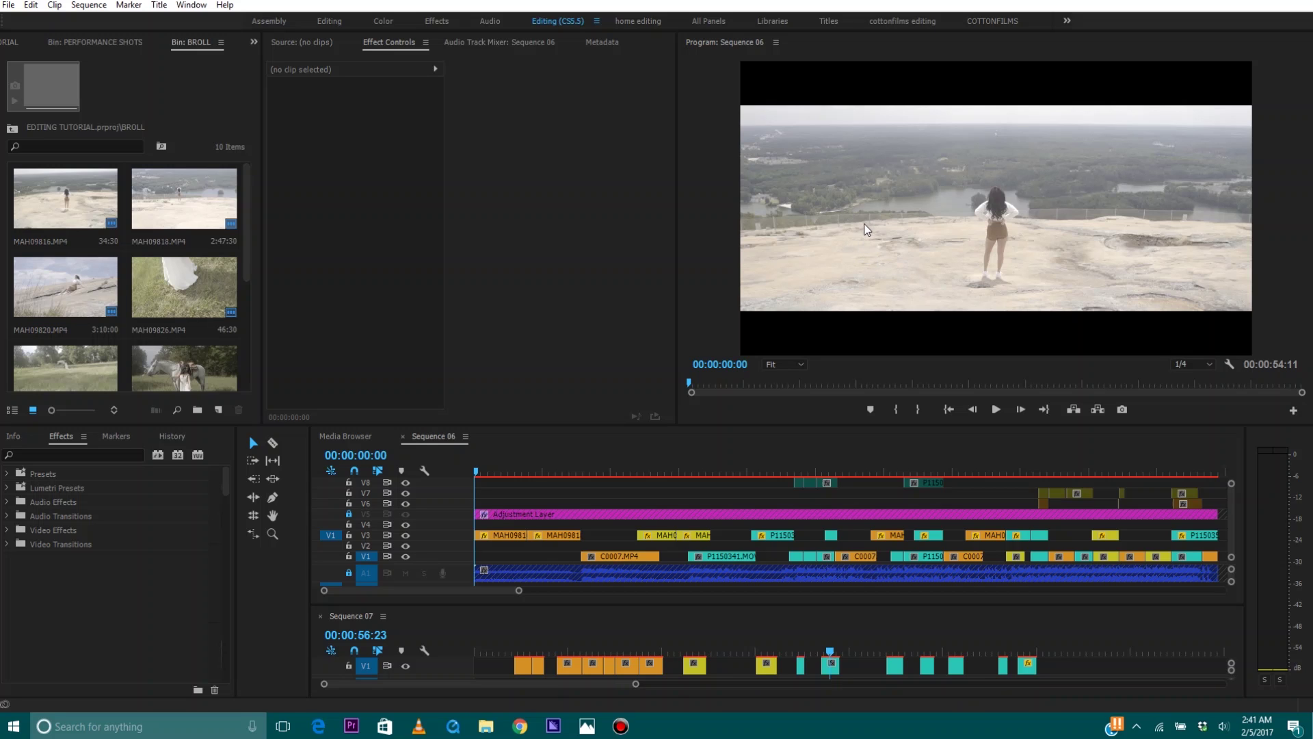
# Step: Play the opening of the sequence and park the playhead at the start of the C0007.MP4 clip on V1
pyautogui.click(929, 252)
pyautogui.press('space')
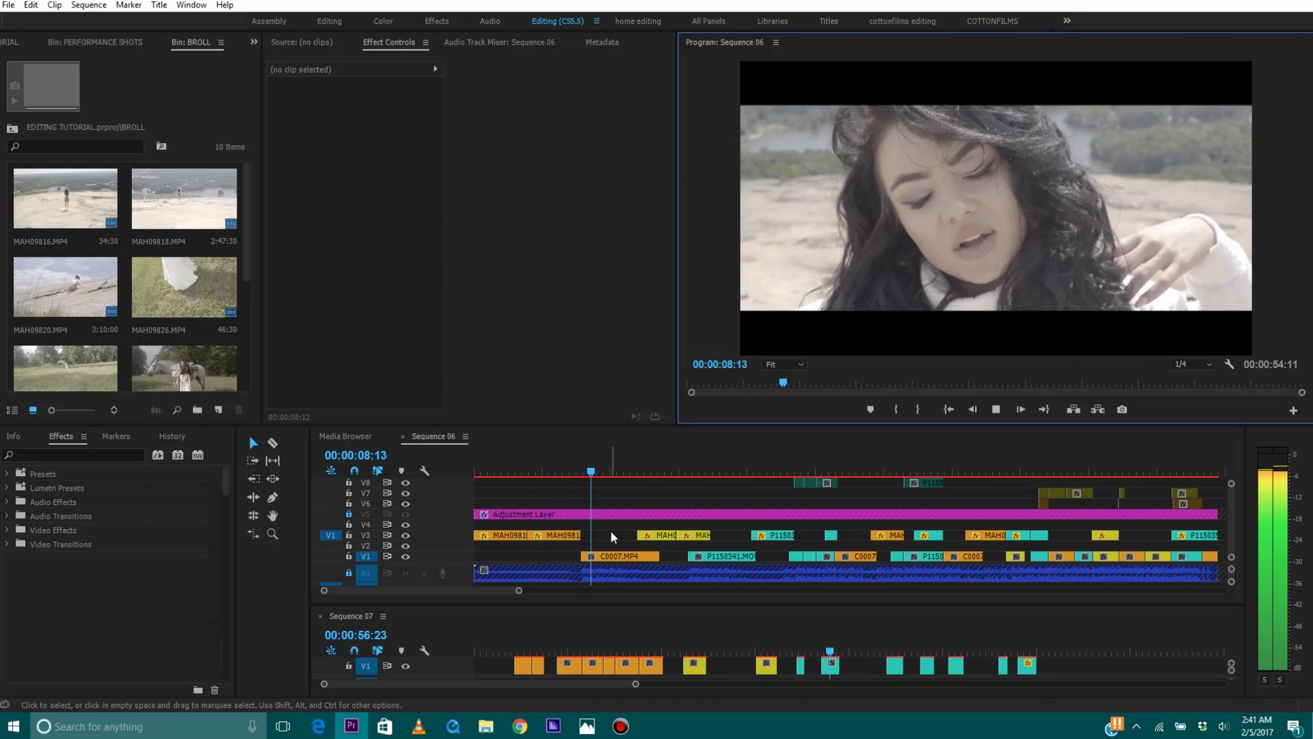
pyautogui.press('space')
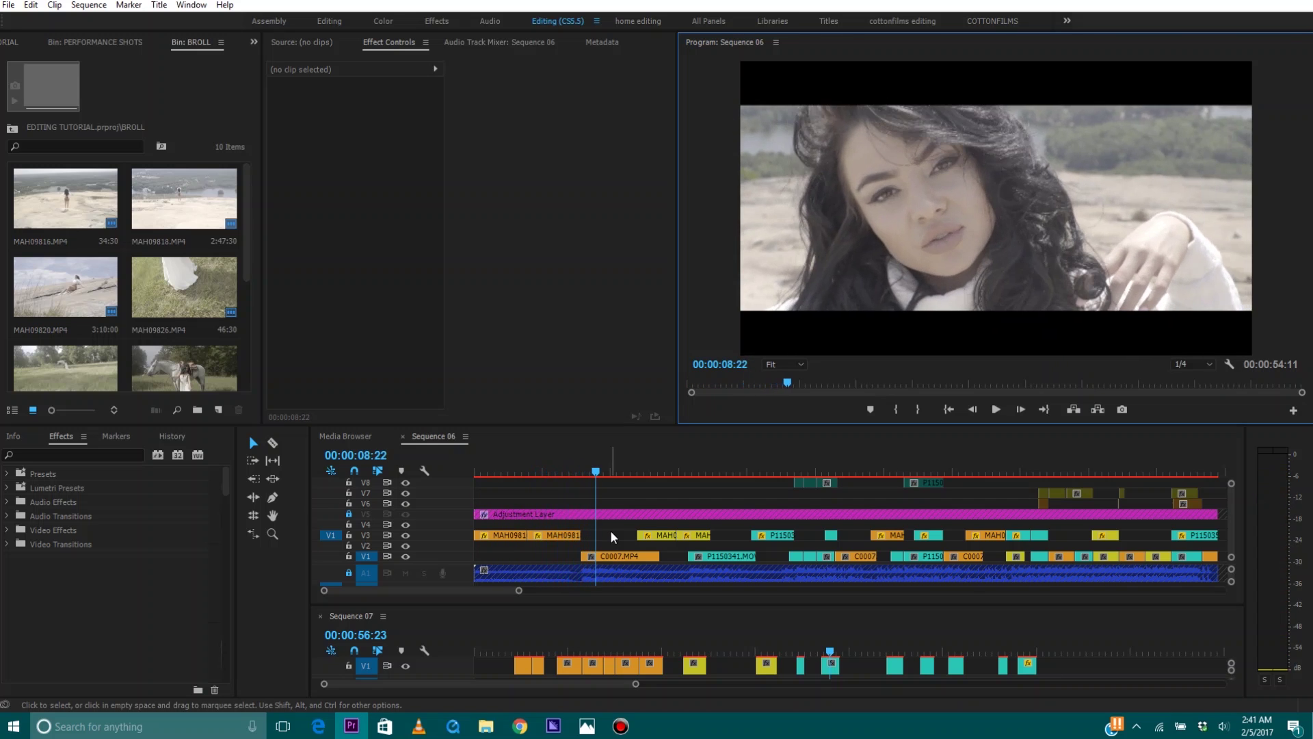
pyautogui.click(576, 455)
pyautogui.press('space')
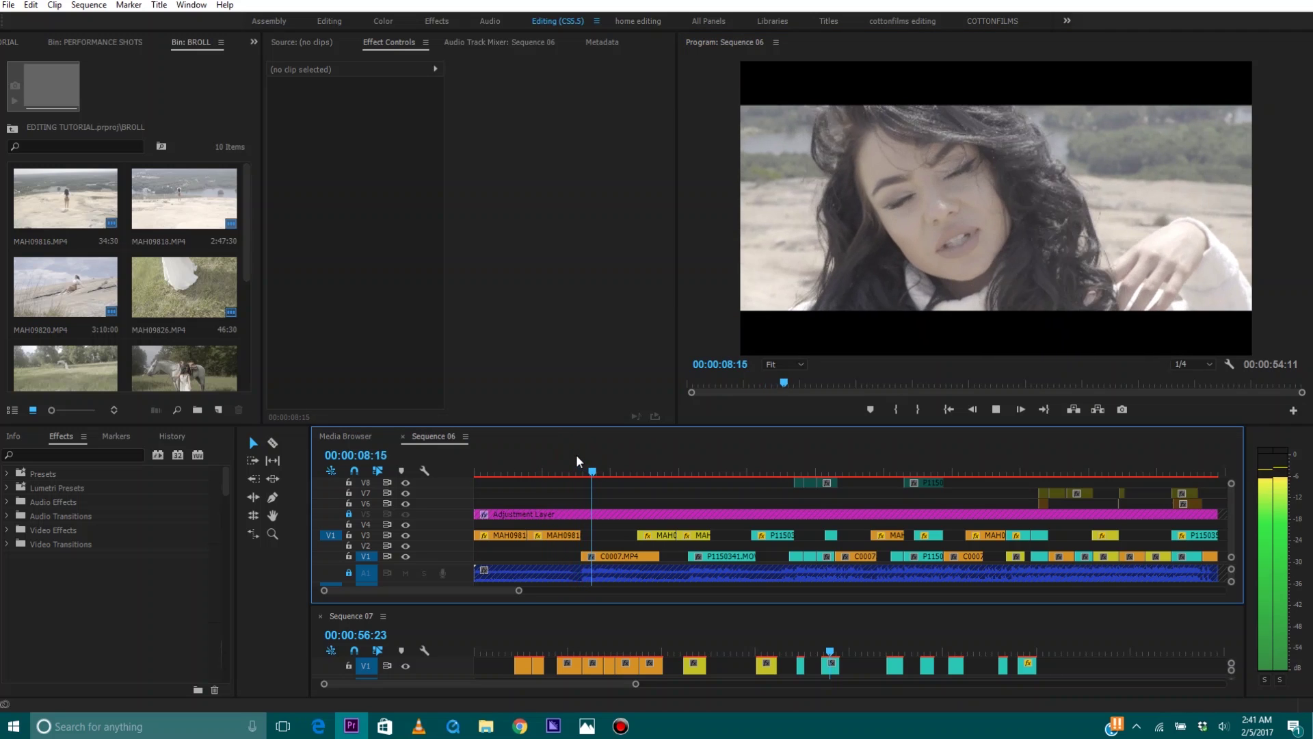
pyautogui.press('space')
pyautogui.click(578, 454)
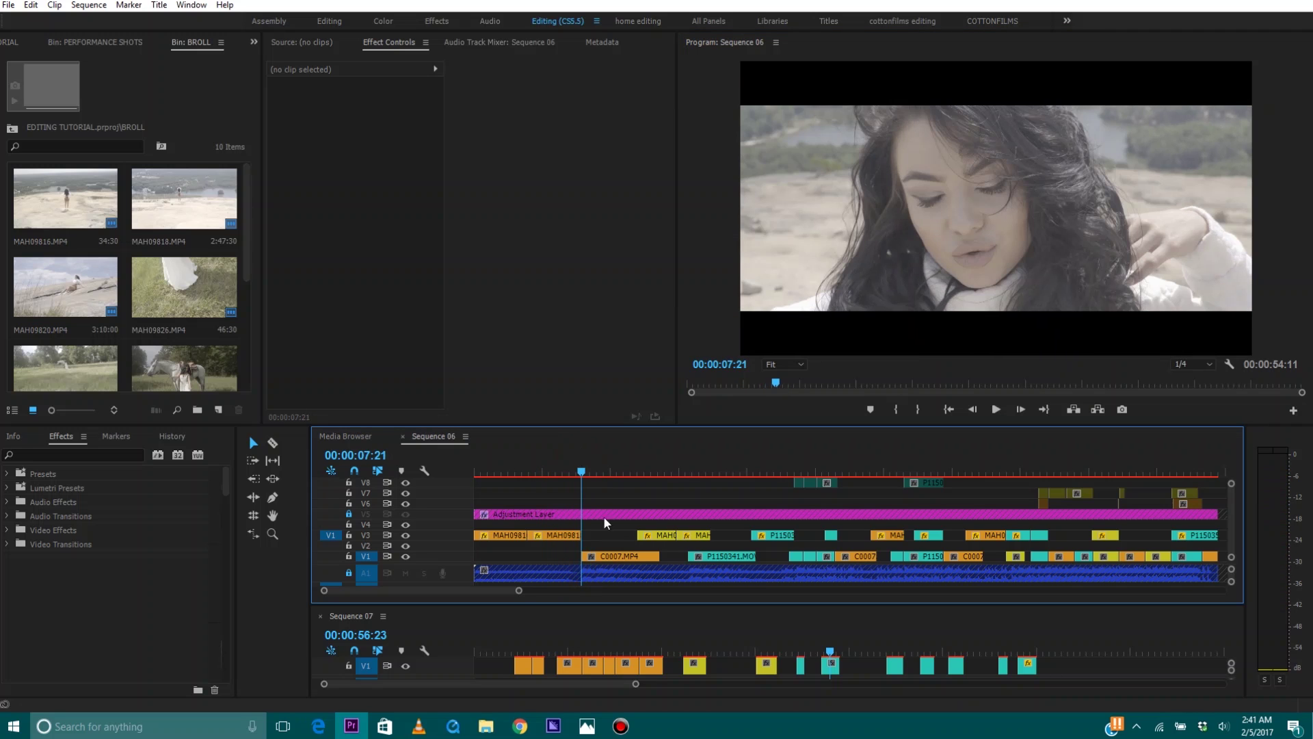
# Step: Find the Levels effect and apply it to the C0007.MP4 clip on V1
pyautogui.click(597, 557)
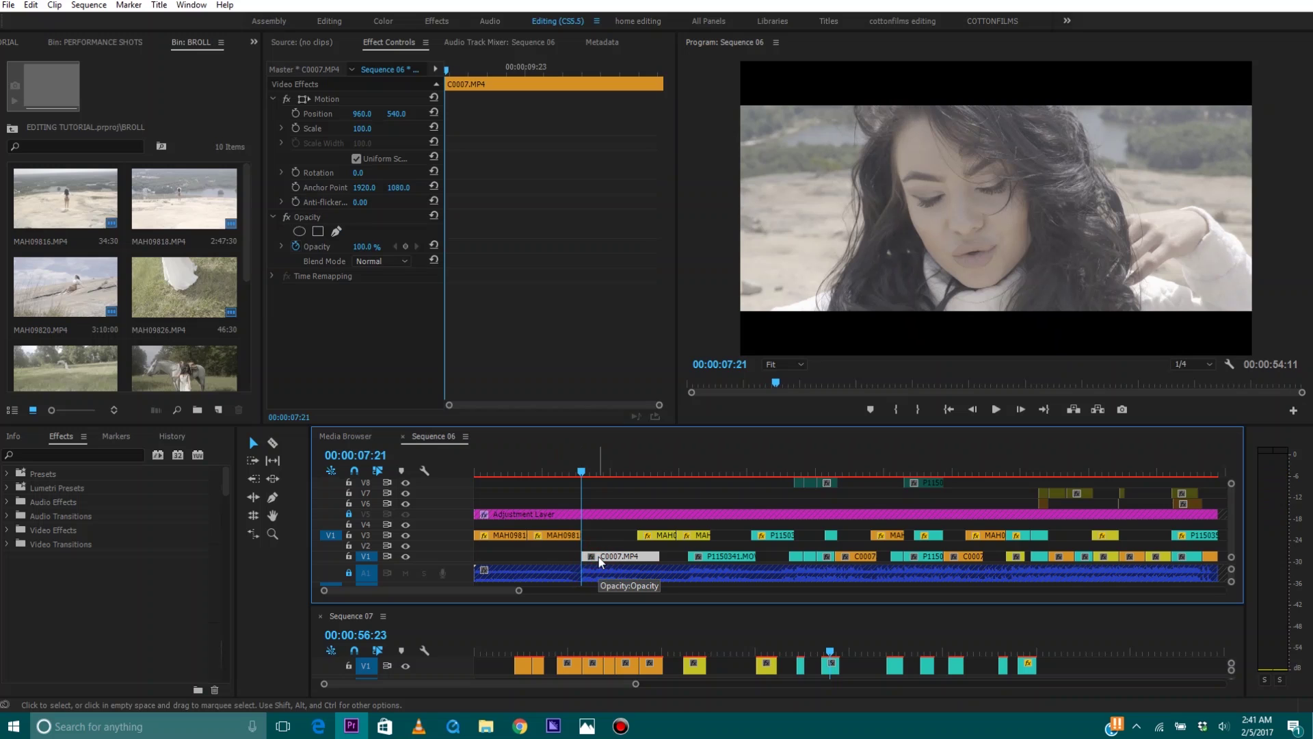
pyautogui.click(124, 453)
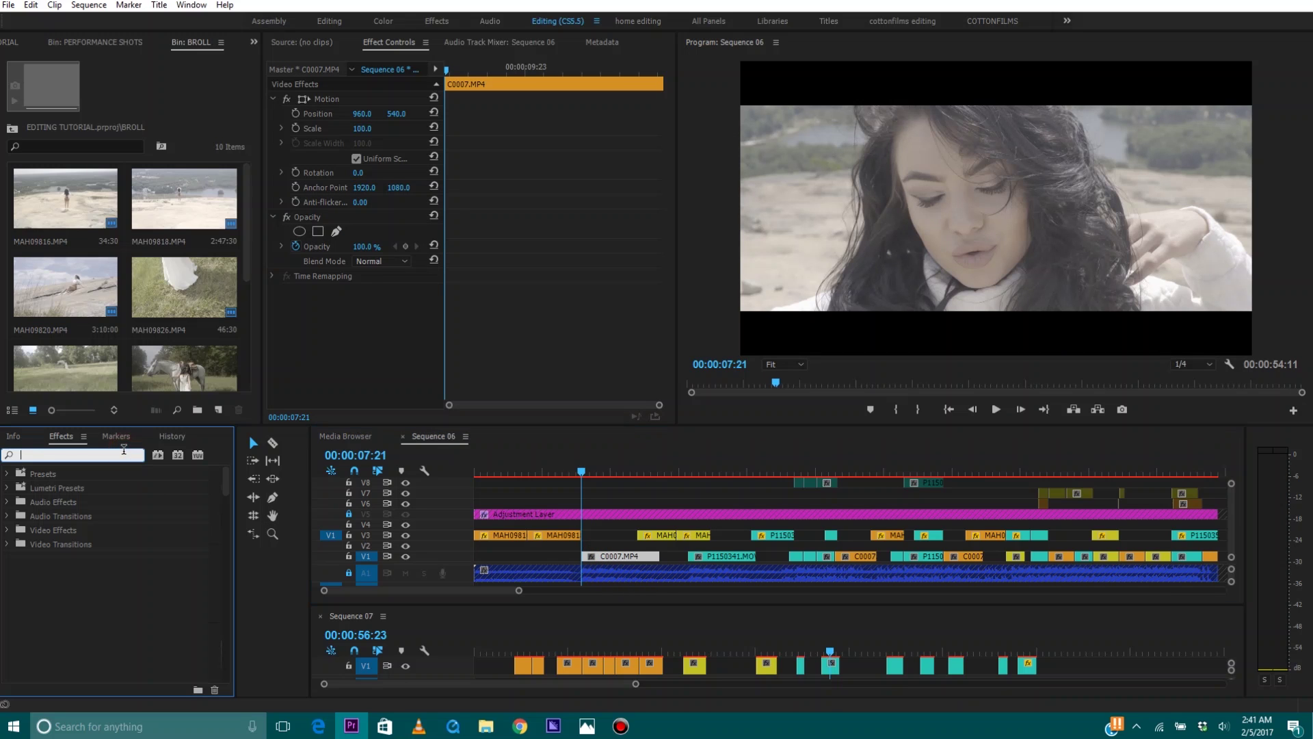
pyautogui.write('levels')
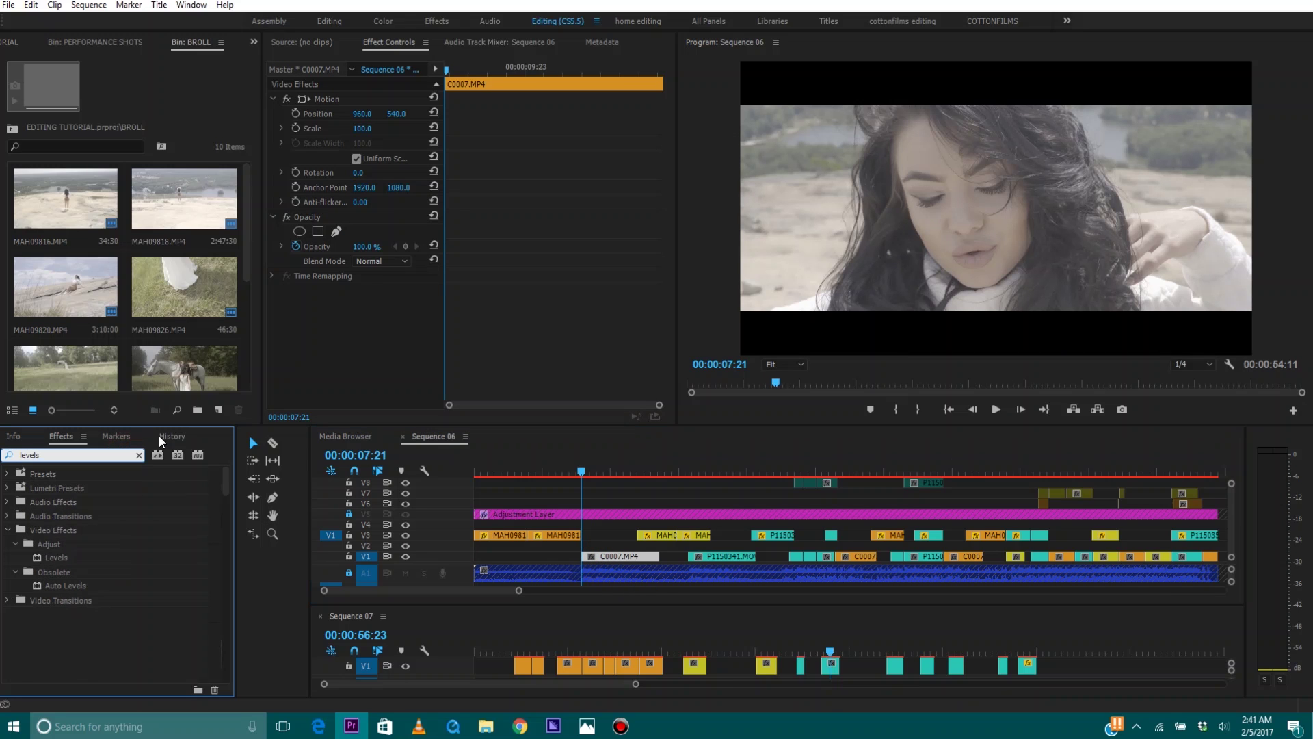
pyautogui.click(45, 559)
pyautogui.moveTo(45, 559); pyautogui.dragTo(609, 559)
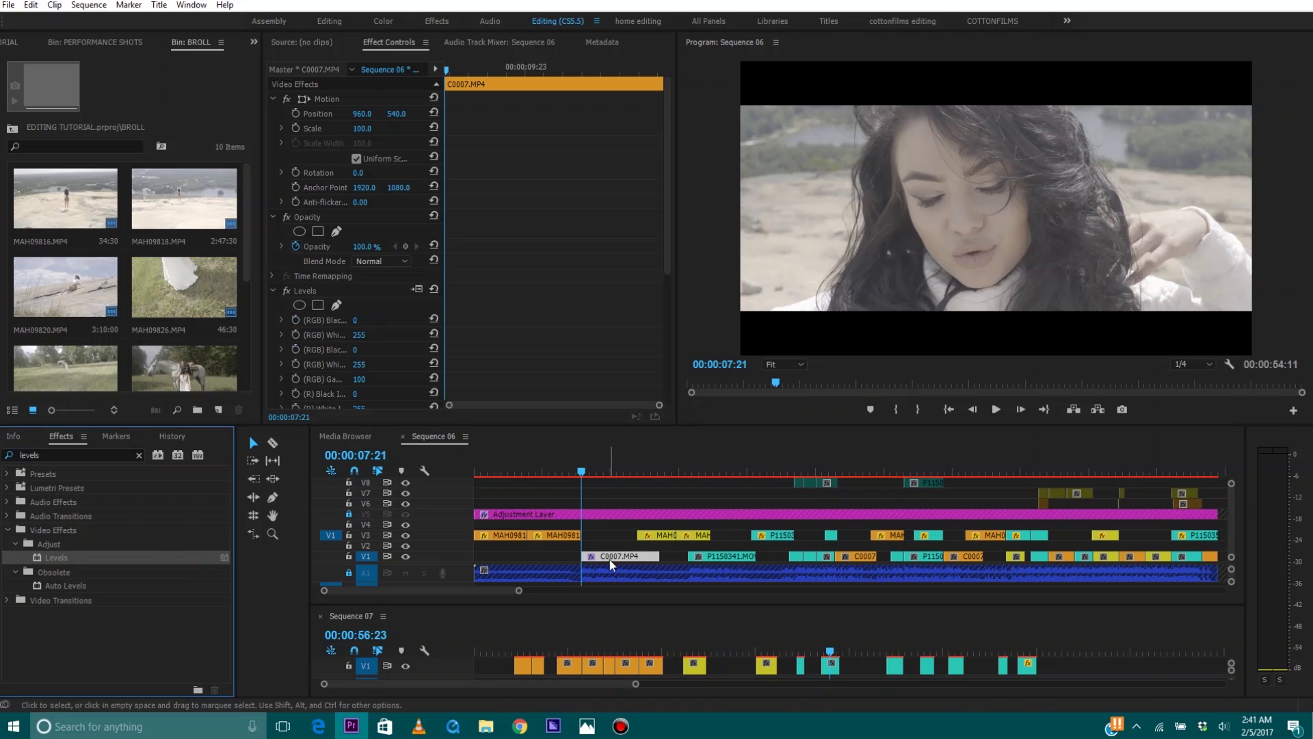
# Step: Keyframe the Levels (RGB) White Input Level at the start of C0007.MP4 with a value of 120
pyautogui.scroll(-1, 433, 320)
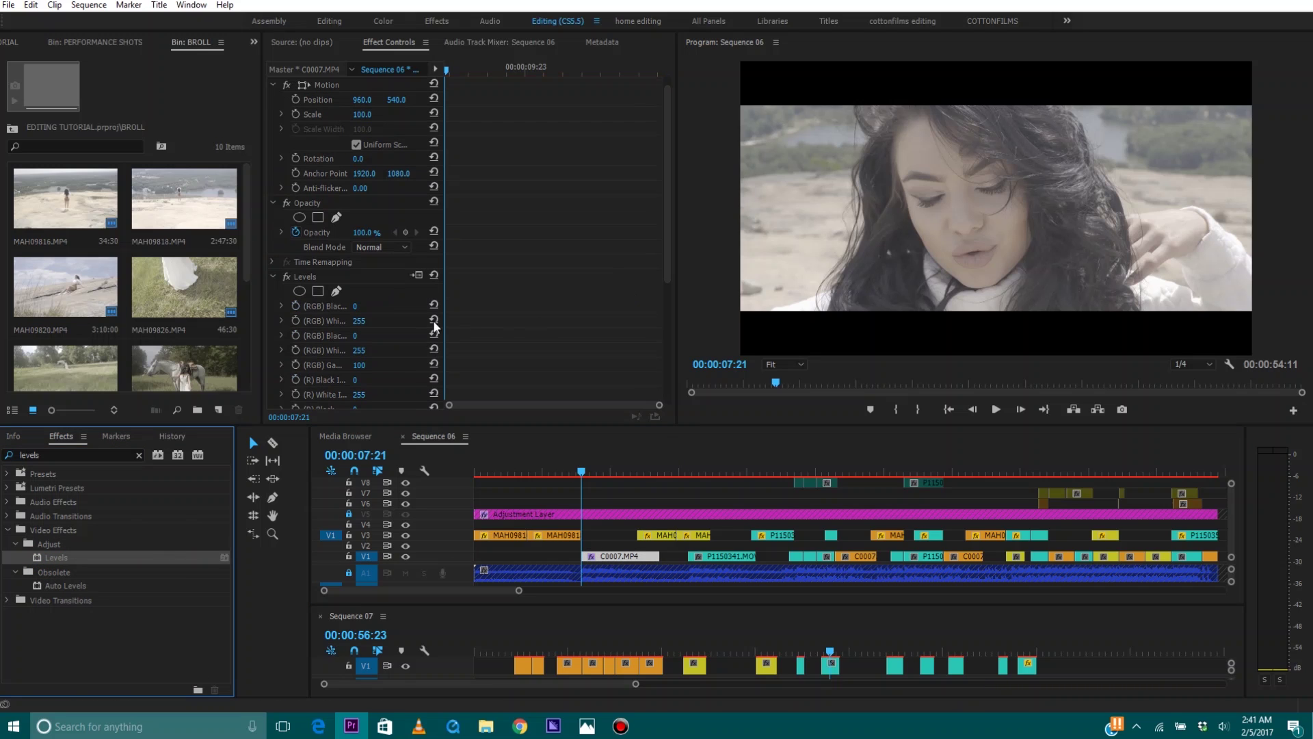
pyautogui.click(295, 321)
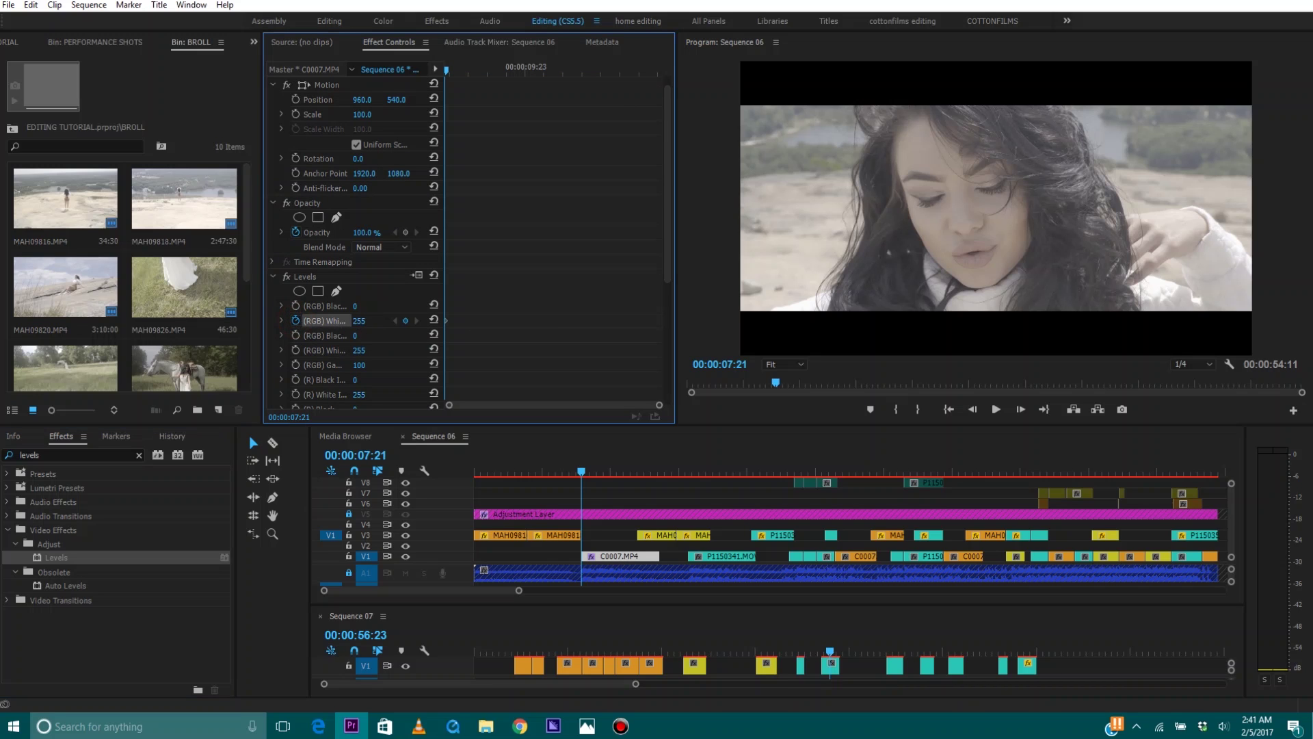
pyautogui.moveTo(359, 321); pyautogui.dragTo(294, 321)
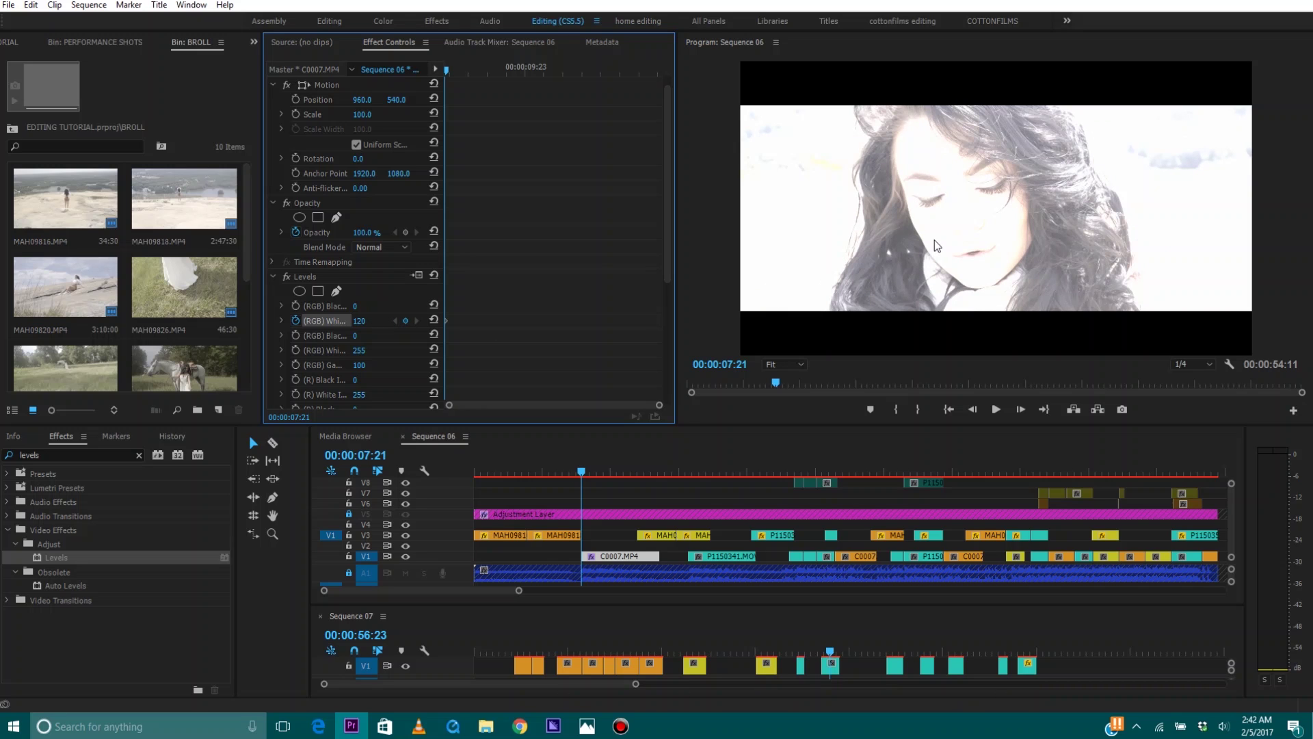
# Step: Play ahead to 00:00:10:22 and add a keyframe there that resets (RGB) White Input Level to 255
pyautogui.press('space')
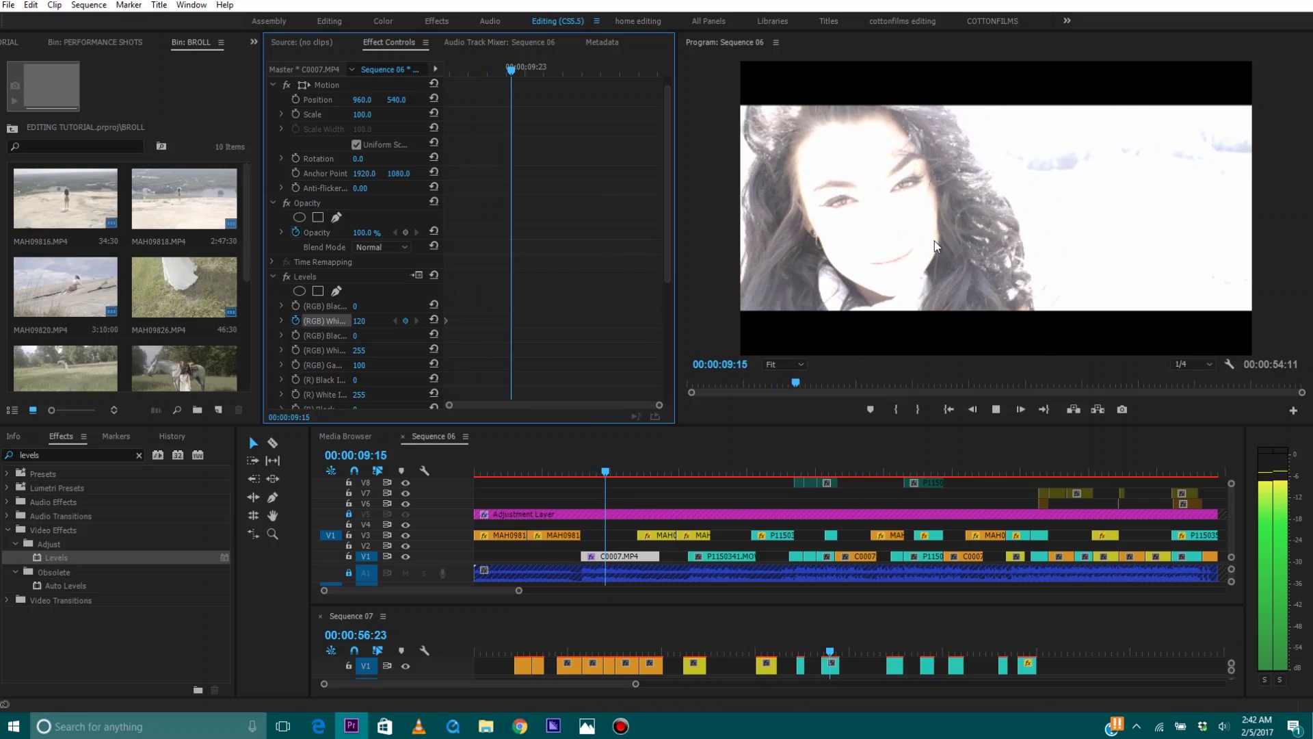
pyautogui.press('space')
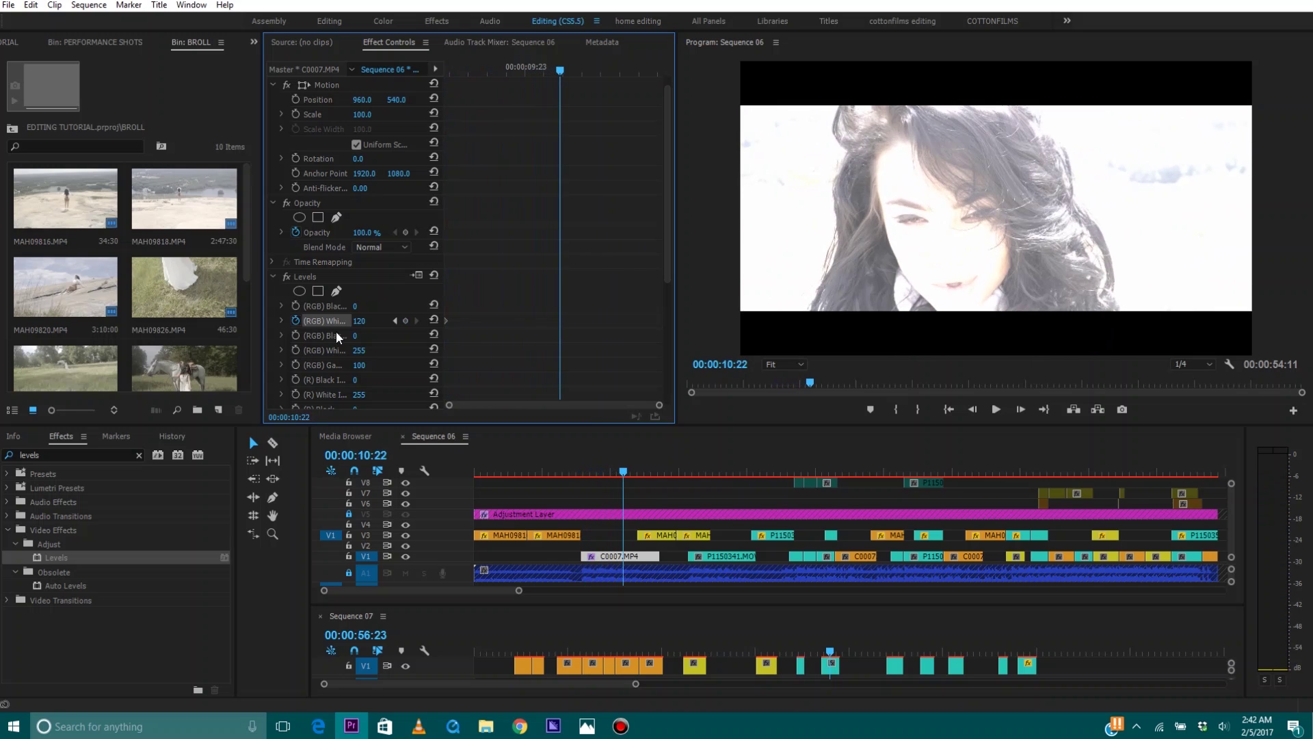
pyautogui.click(432, 319)
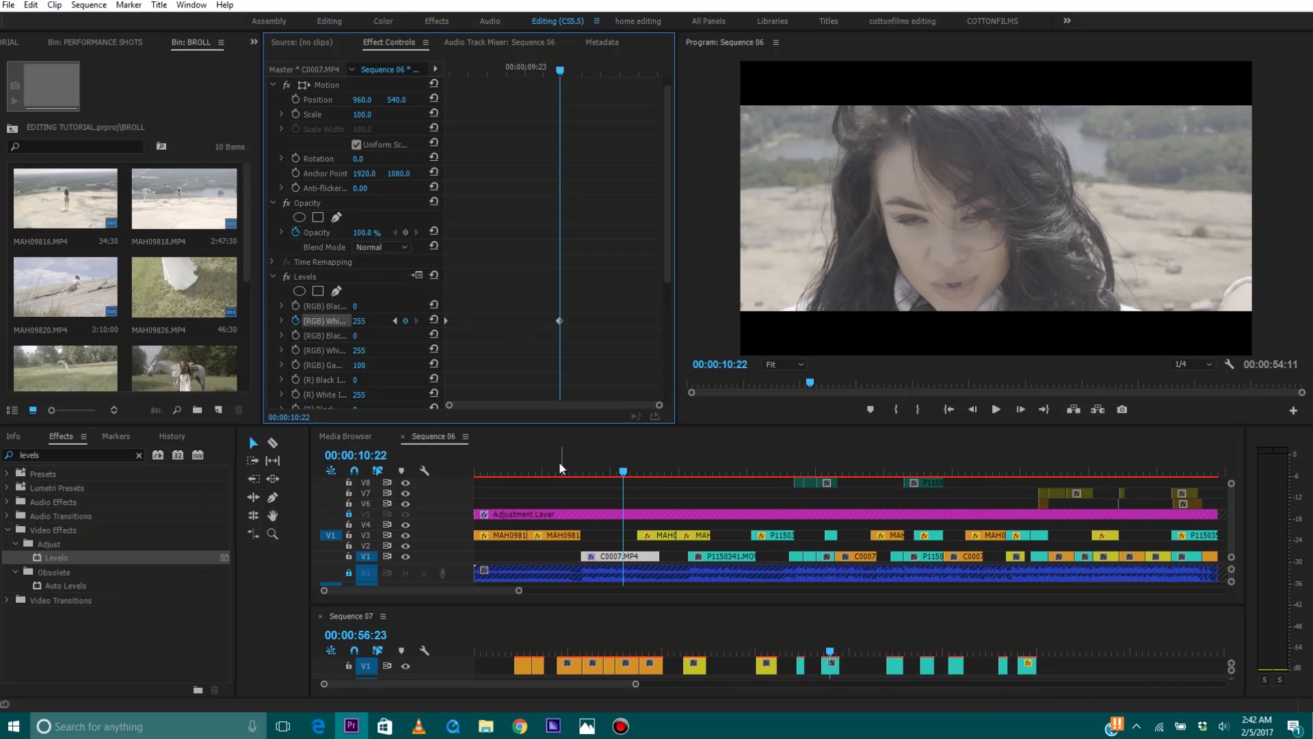
# Step: Play back the white flash on C0007.MP4 and the cut into the first MAH09827.MP4 clip
pyautogui.click(568, 458)
pyautogui.press('space')
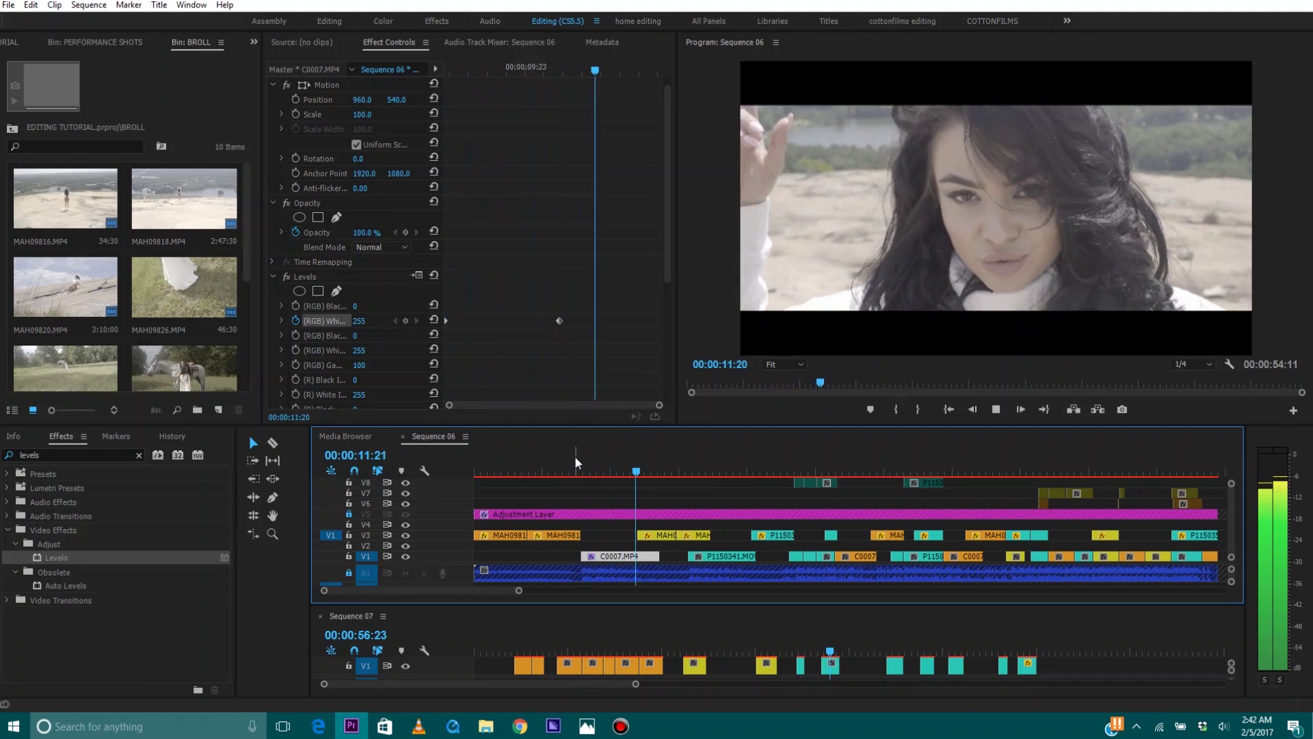
pyautogui.click(629, 464)
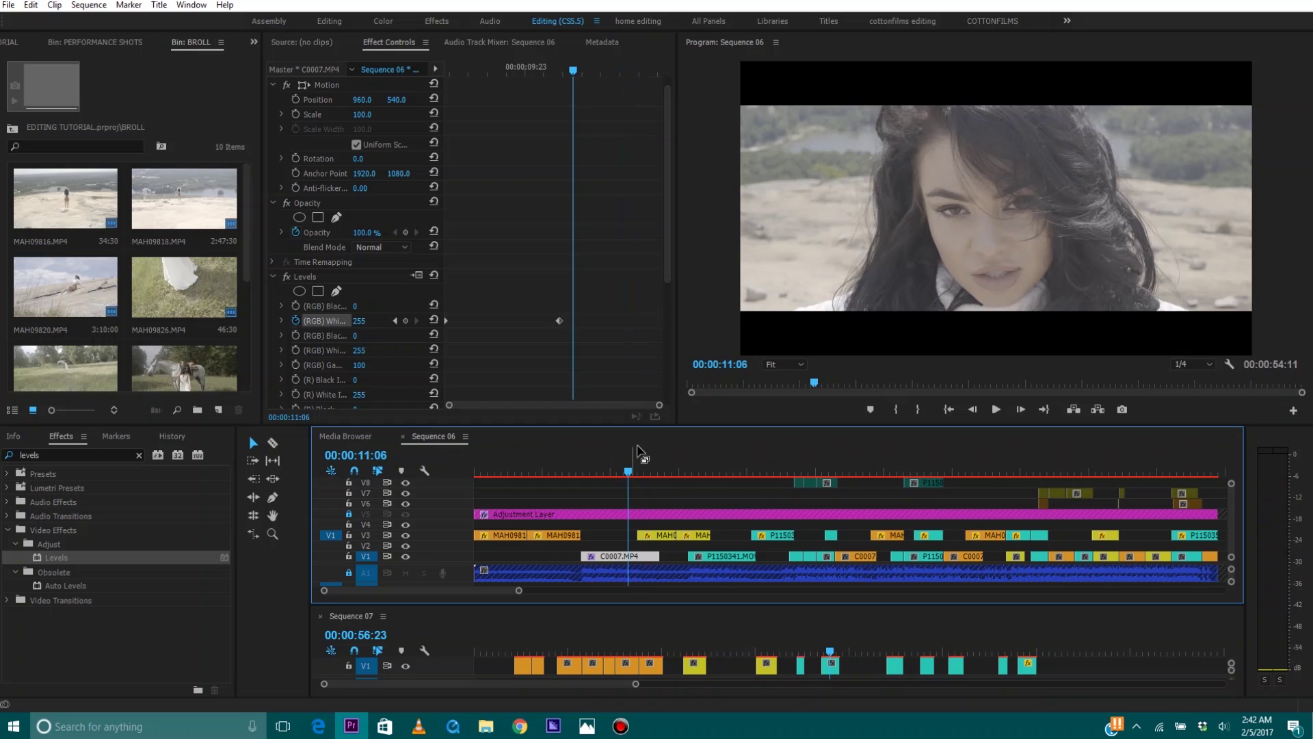
pyautogui.press('space')
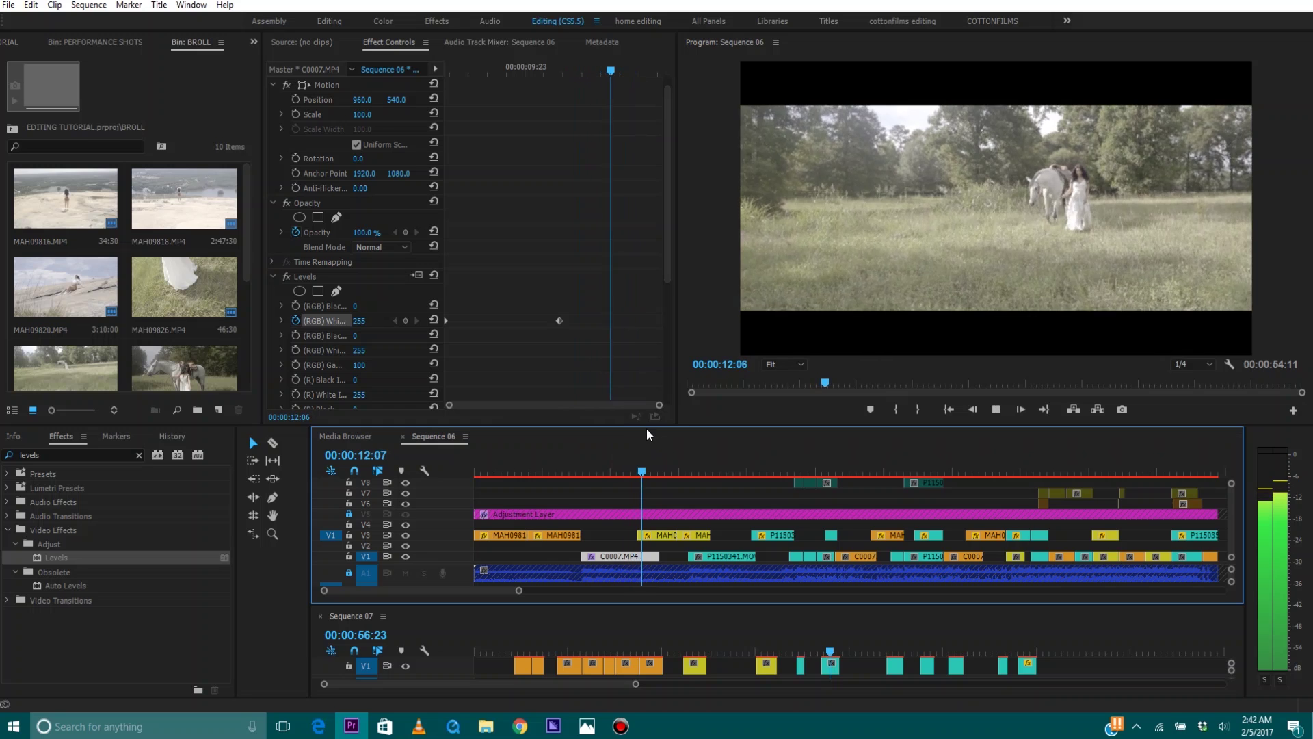
pyautogui.click(630, 465)
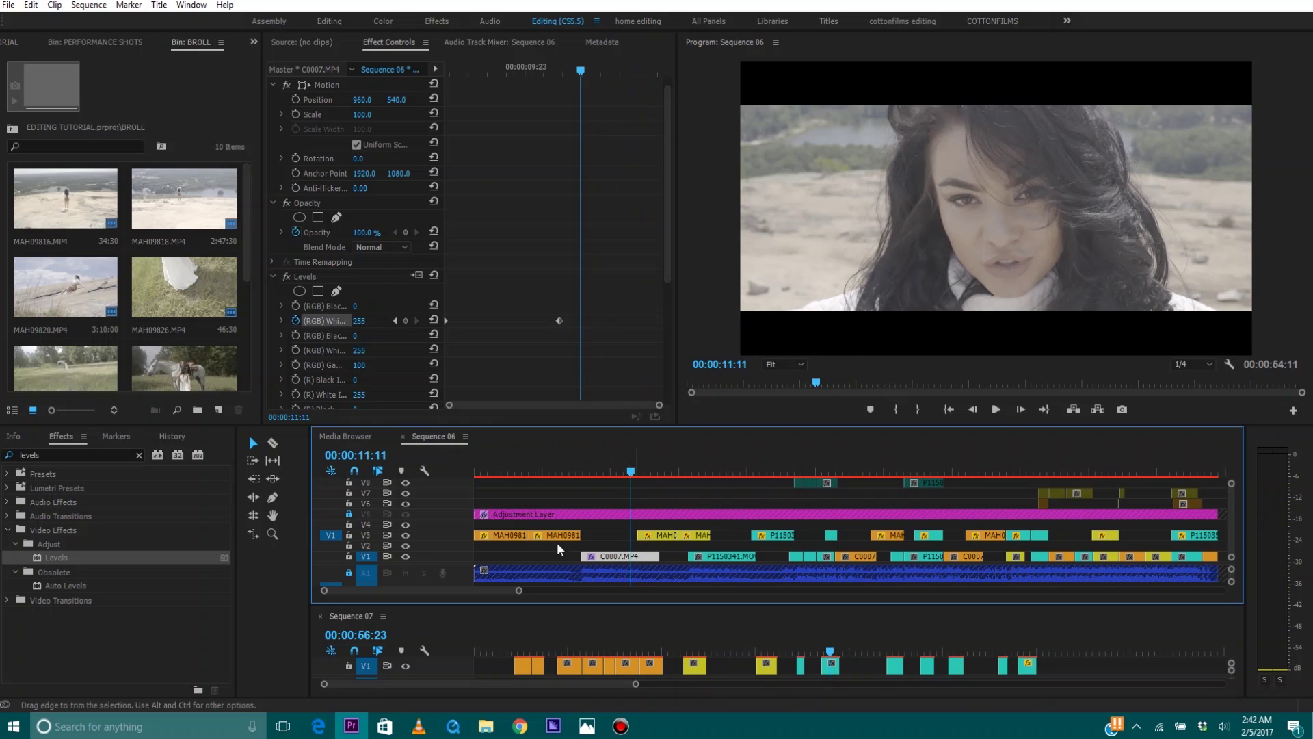
# Step: Add a Cross Dissolve to the start of the first MAH09827.MP4 clip, extend it to 00:00:01:15 at the end of C0007.MP4, and preview it
pyautogui.doubleClick(49, 453)
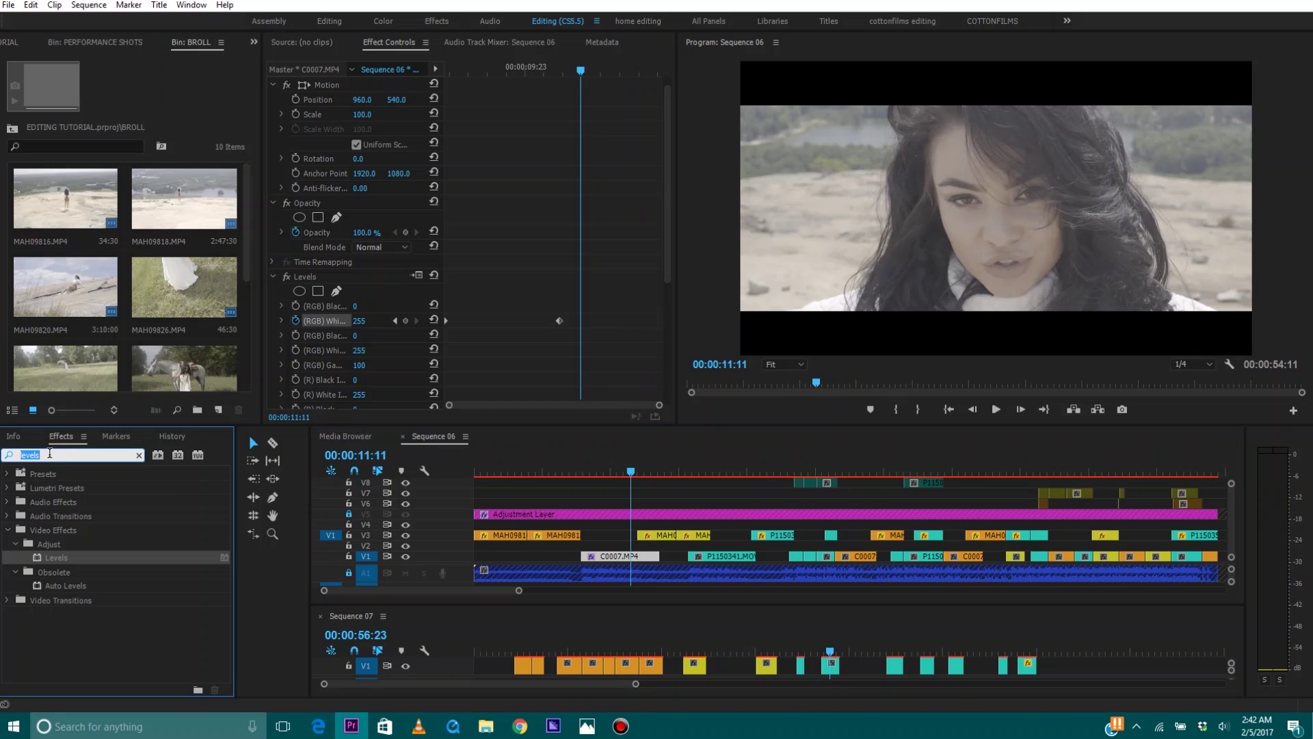
pyautogui.write('cross')
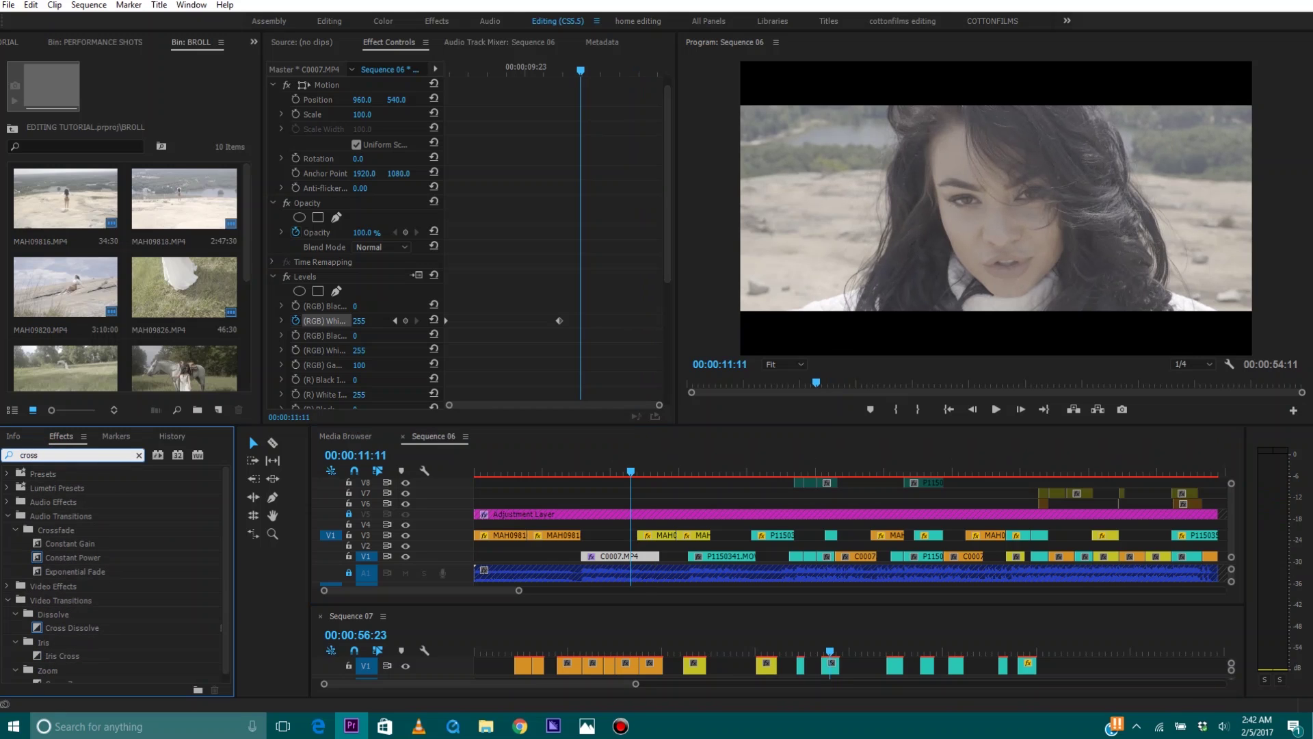
pyautogui.moveTo(60, 627); pyautogui.dragTo(643, 536)
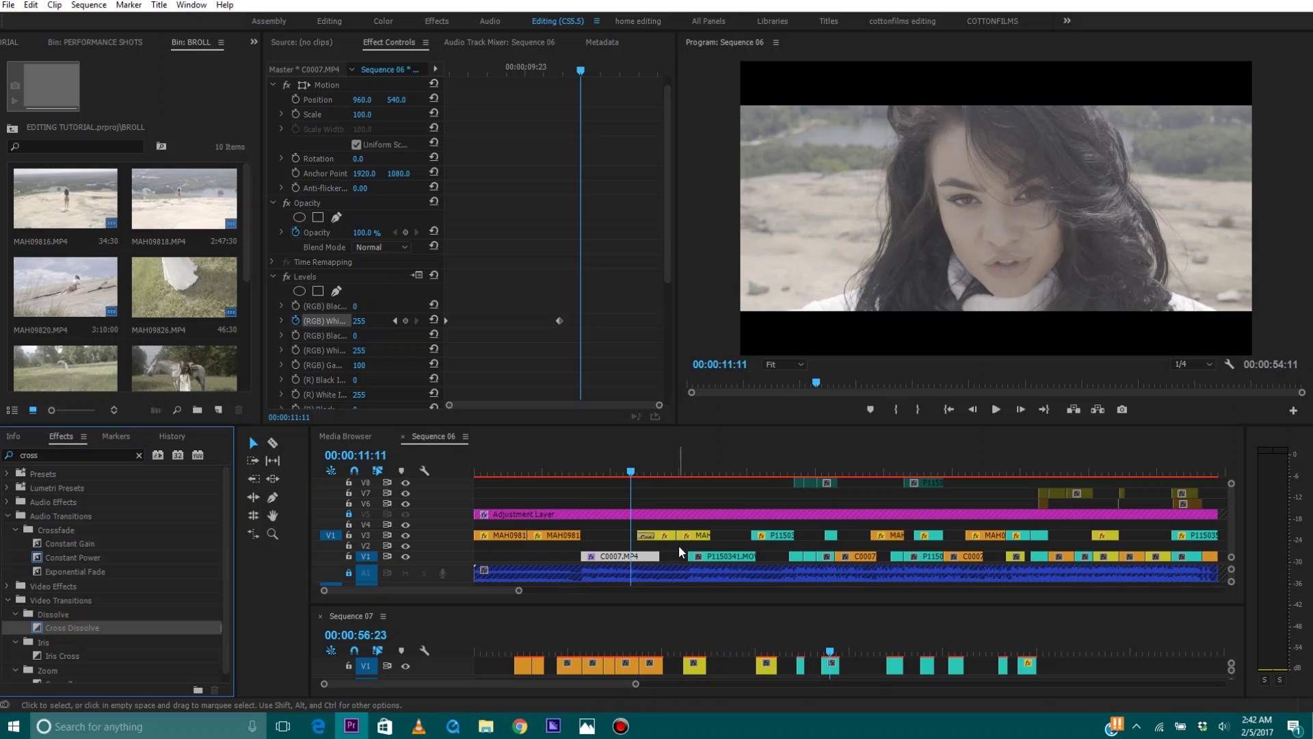
pyautogui.moveTo(518, 593); pyautogui.dragTo(458, 585)
pyautogui.moveTo(957, 534); pyautogui.dragTo(971, 535)
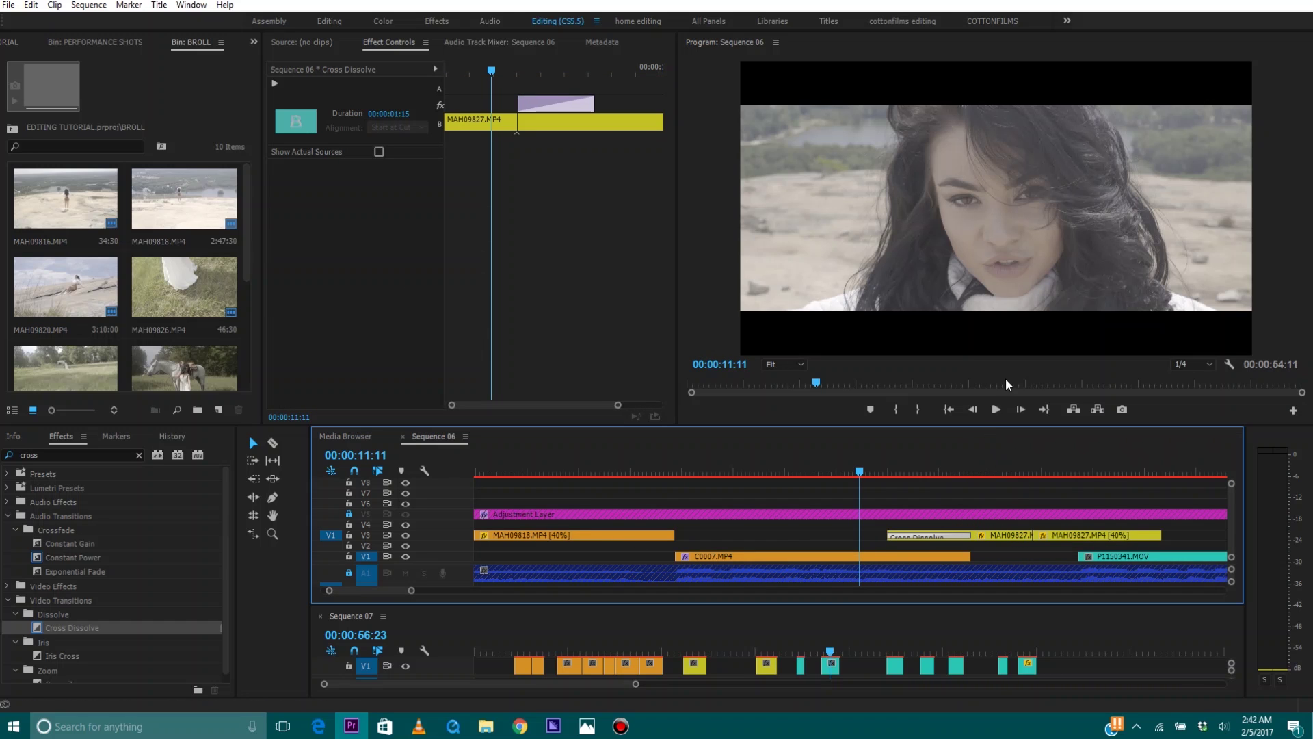
pyautogui.press('space')
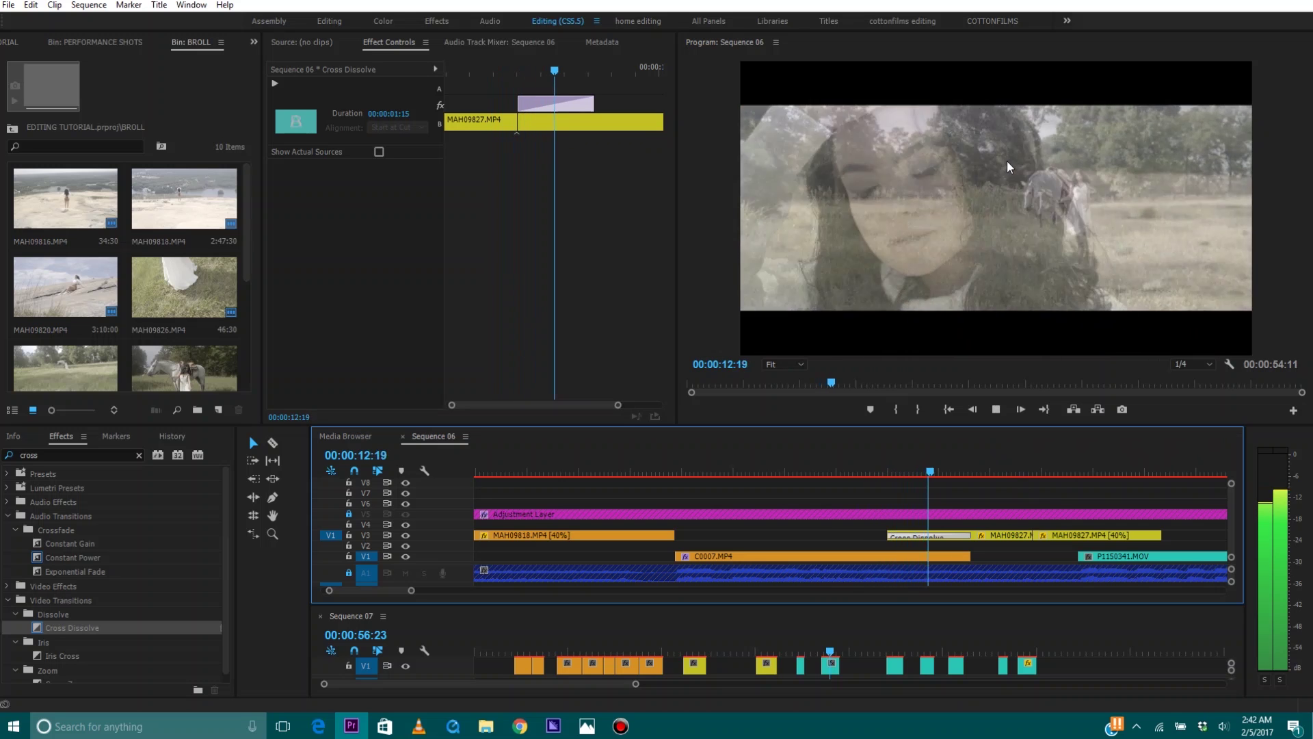
pyautogui.press('space')
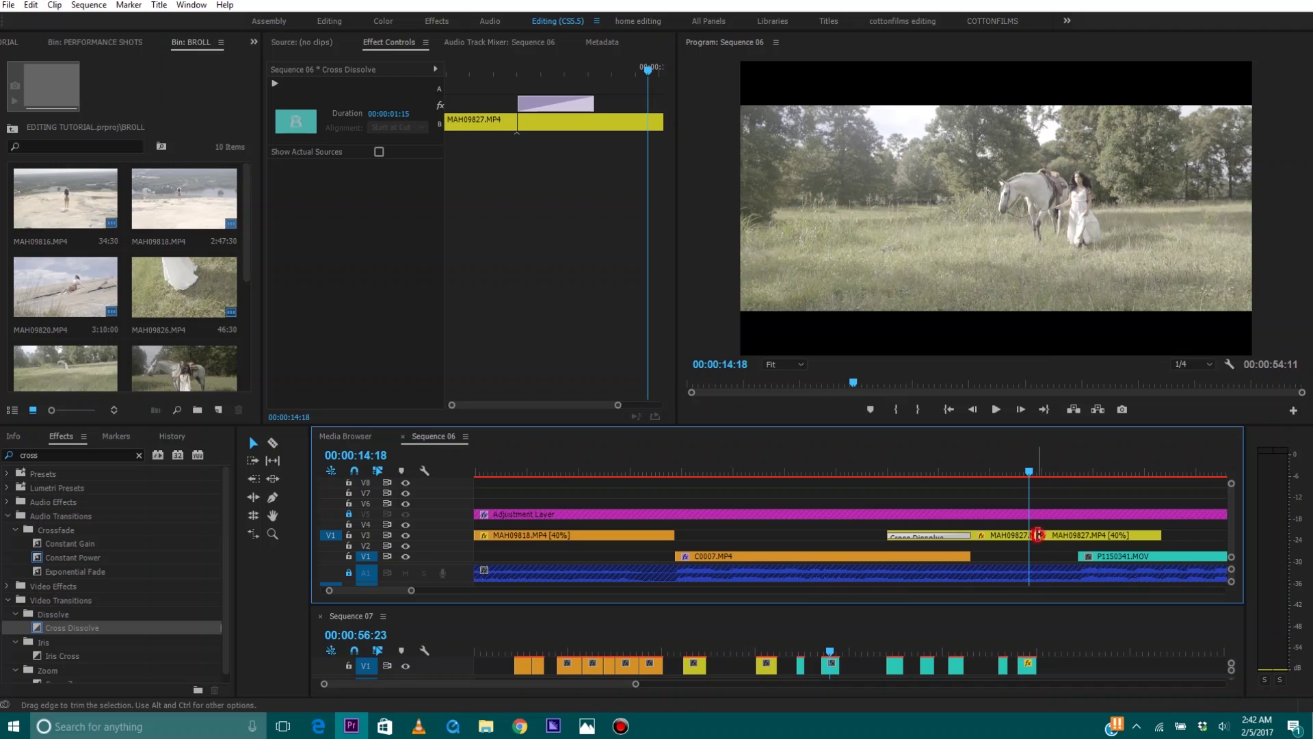
# Step: Add a Cross Dissolve between the two MAH09827.MP4 clips on V3, shift it slightly later over the cut, and preview it
pyautogui.moveTo(40, 630); pyautogui.dragTo(1038, 542)
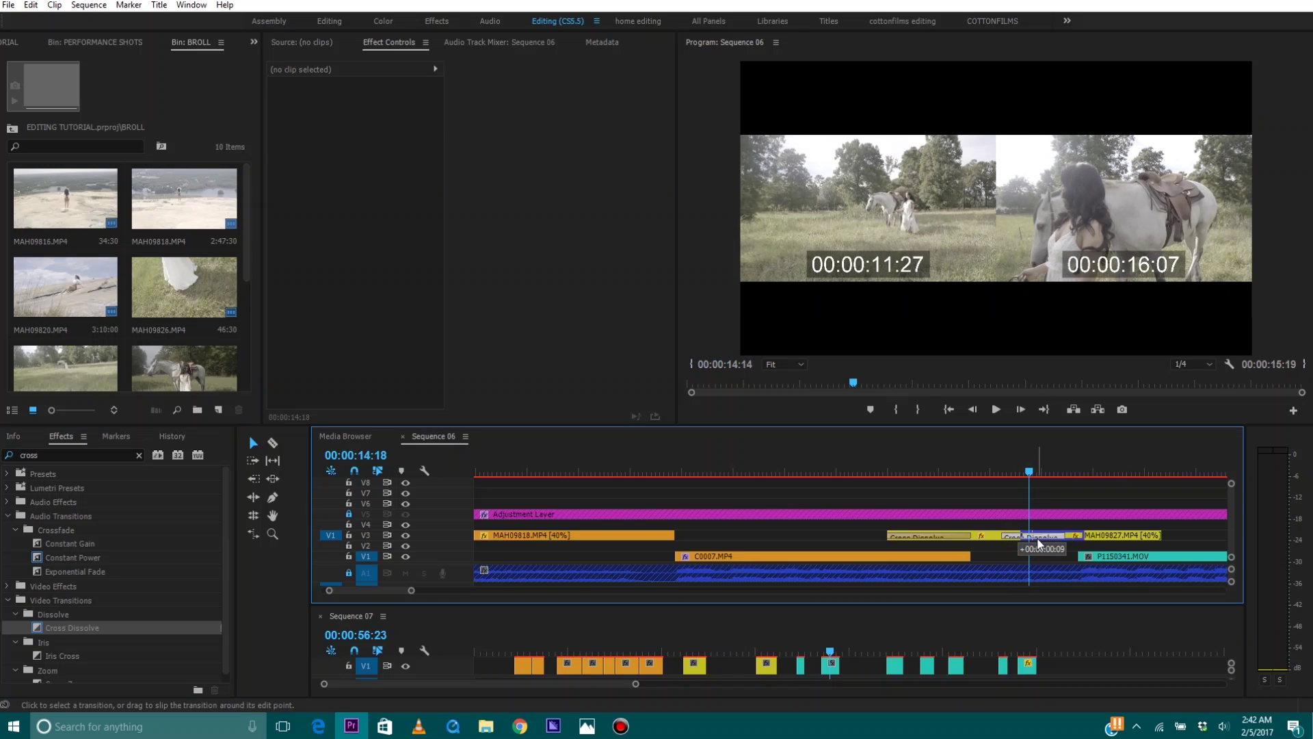
pyautogui.click(898, 457)
pyautogui.press('space')
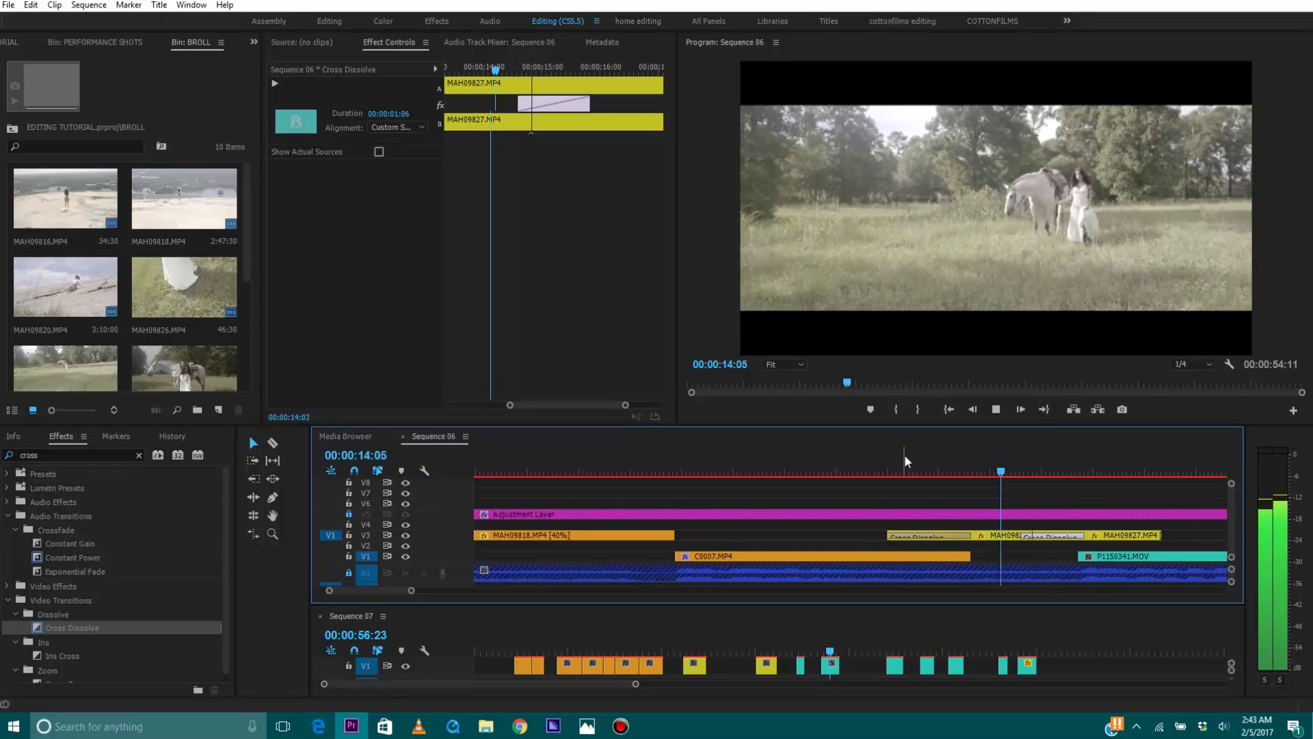
pyautogui.press('space')
pyautogui.click(1039, 539)
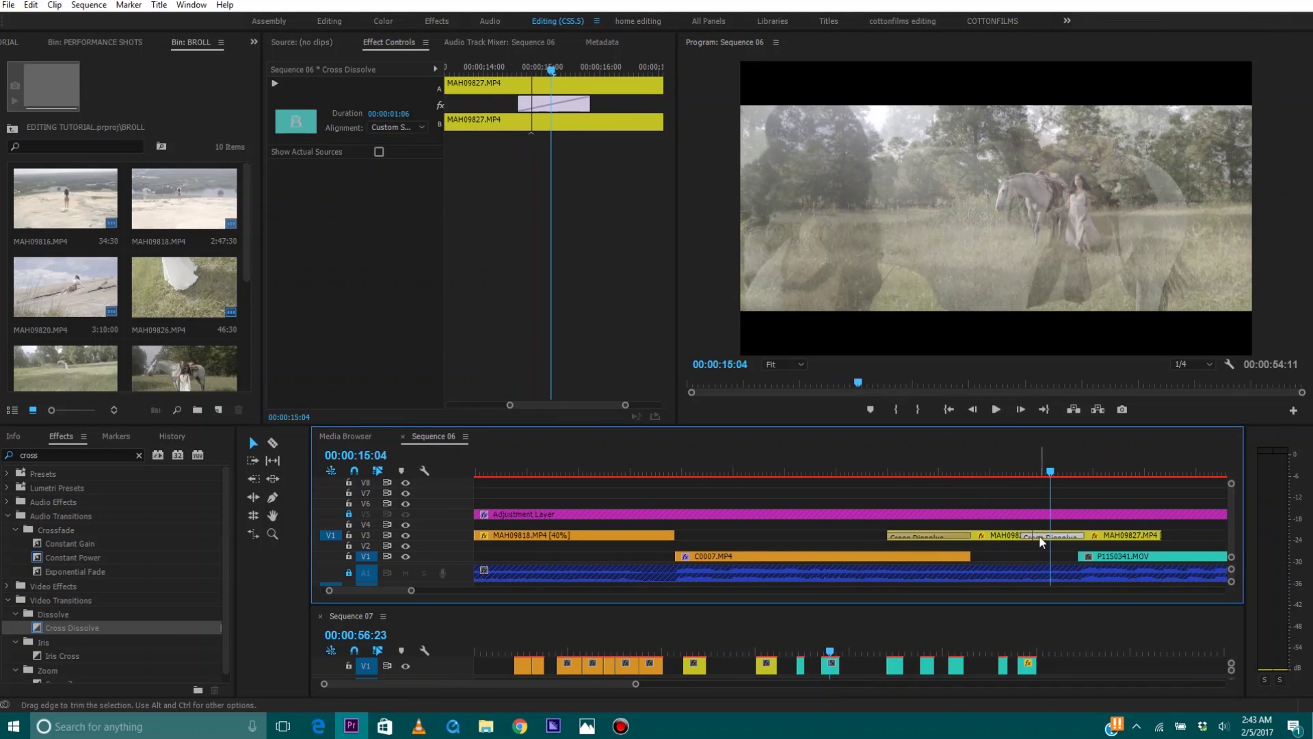
pyautogui.moveTo(1040, 540); pyautogui.dragTo(1044, 539)
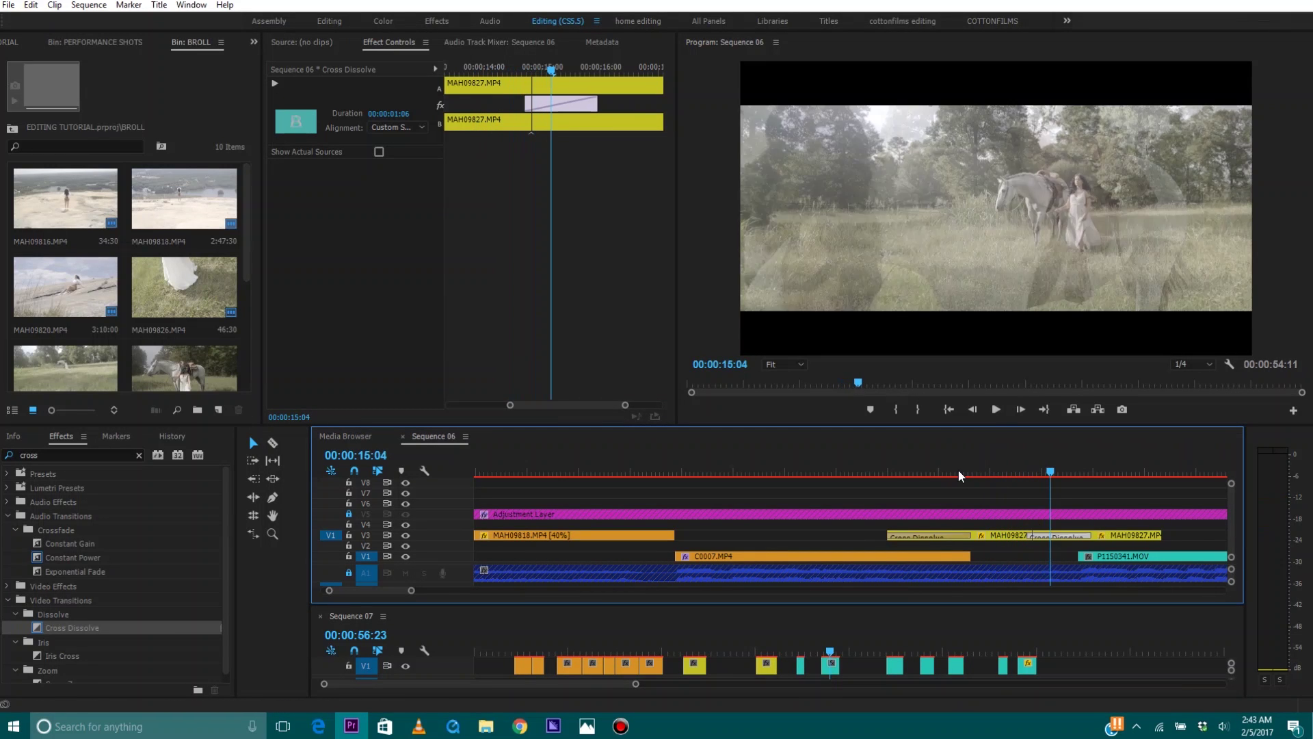
pyautogui.click(957, 470)
pyautogui.press('space')
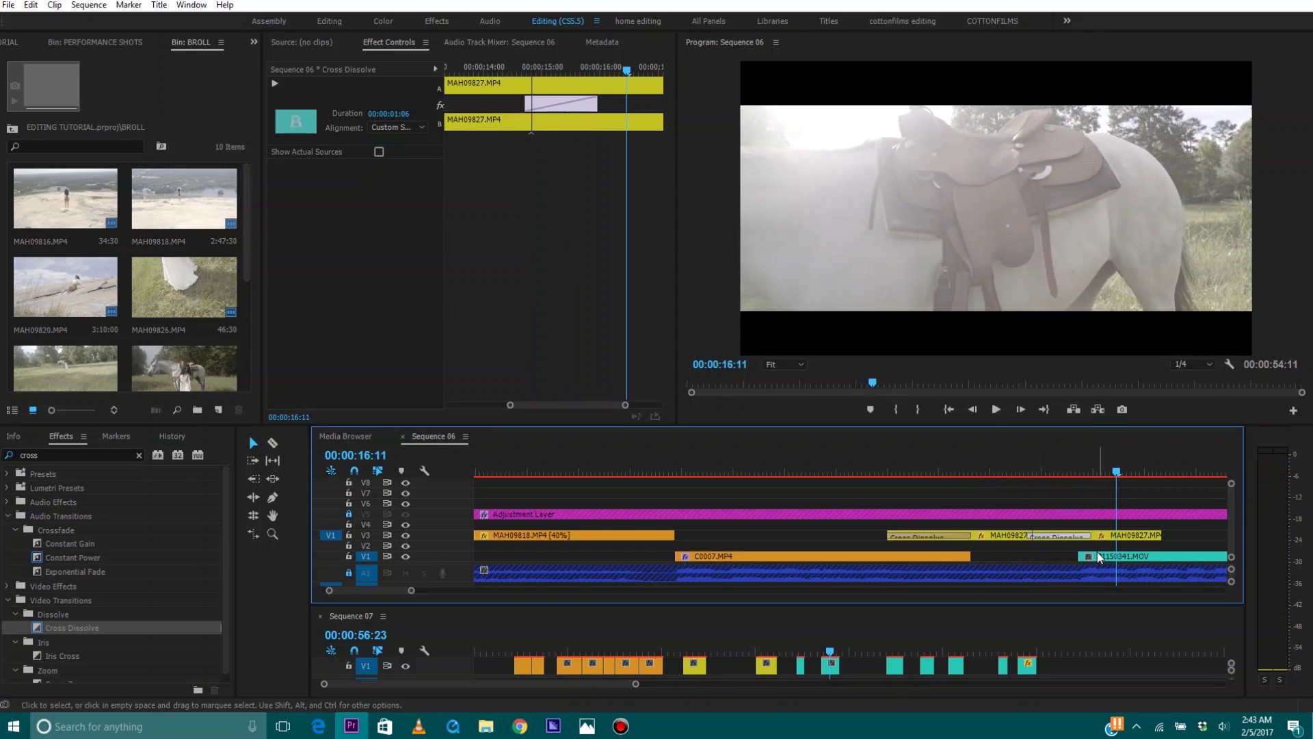
# Step: Trim the start of P1150341.MOV on V1 to the end of the second MAH09827.MP4 clip and play the section
pyautogui.moveTo(1078, 556); pyautogui.dragTo(1161, 557)
pyautogui.click(847, 460)
pyautogui.press('space')
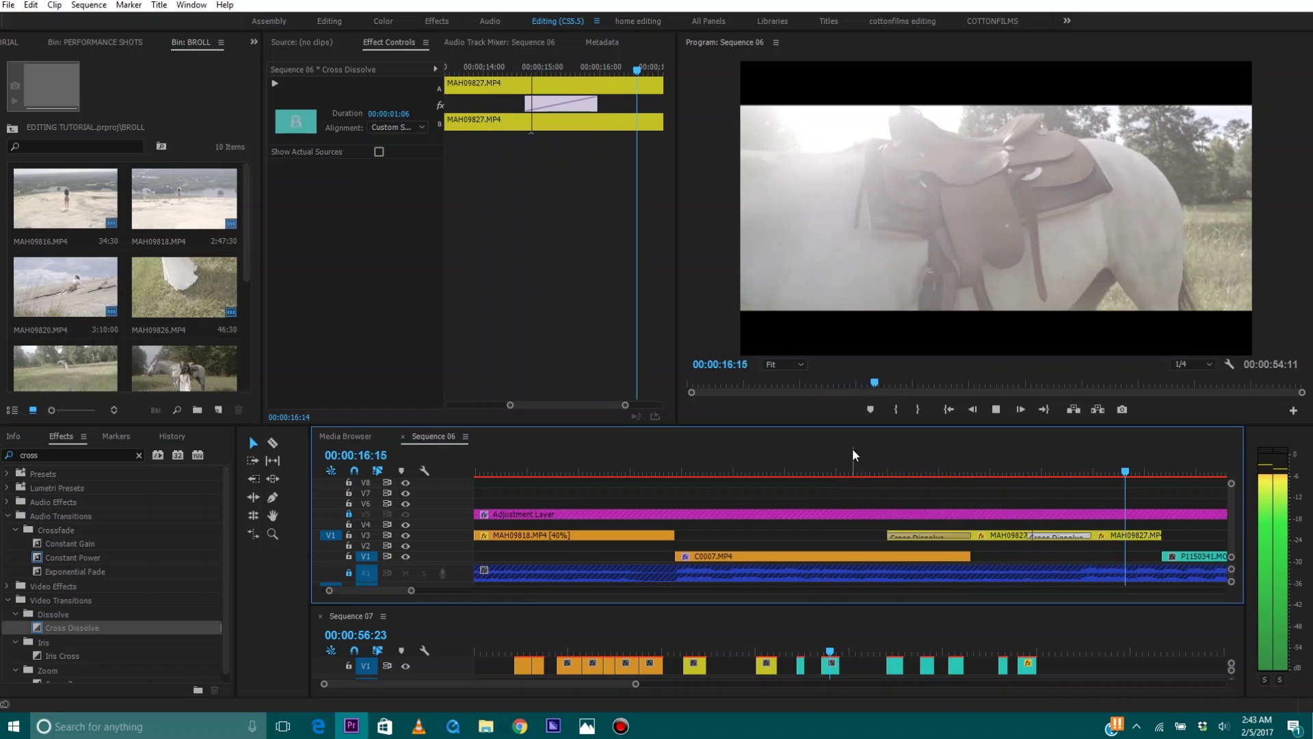
pyautogui.press('space')
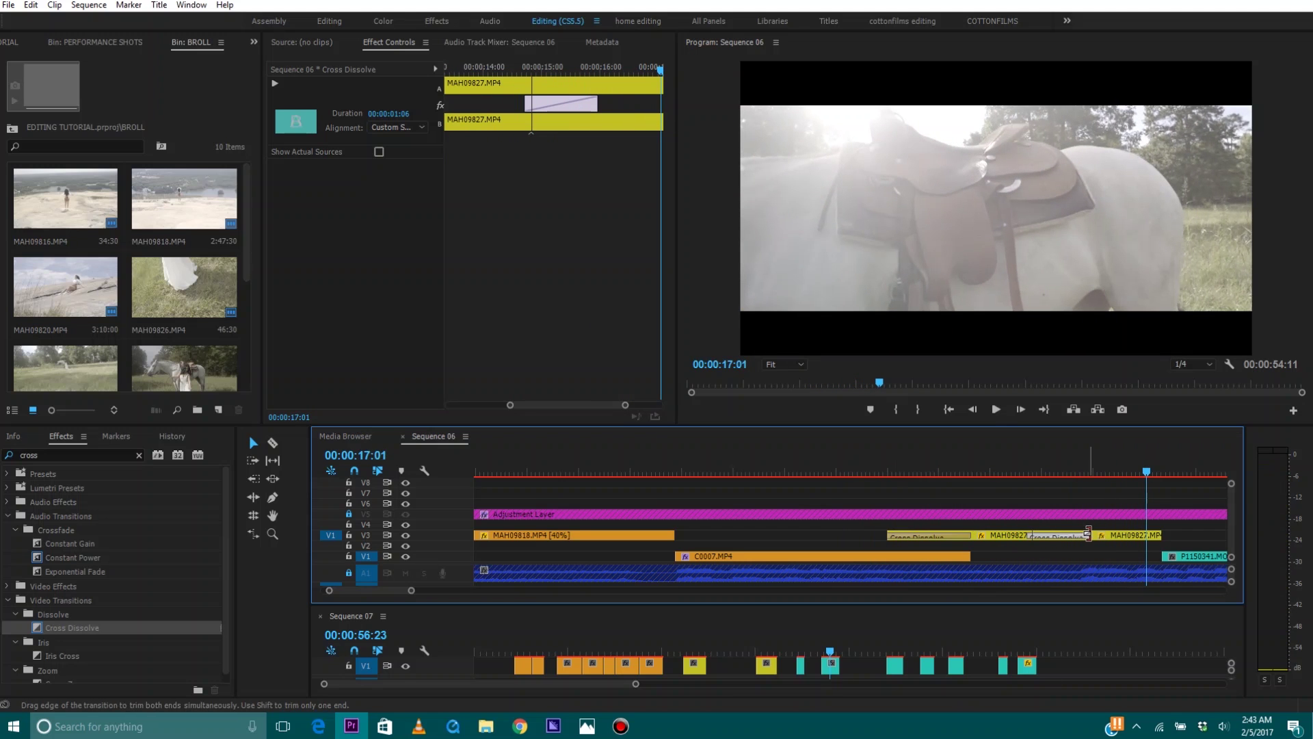
# Step: Lengthen the Cross Dissolve between the two MAH09827.MP4 clips to 00:00:02:00 and play it back
pyautogui.moveTo(1088, 533); pyautogui.dragTo(1128, 535)
pyautogui.click(1012, 472)
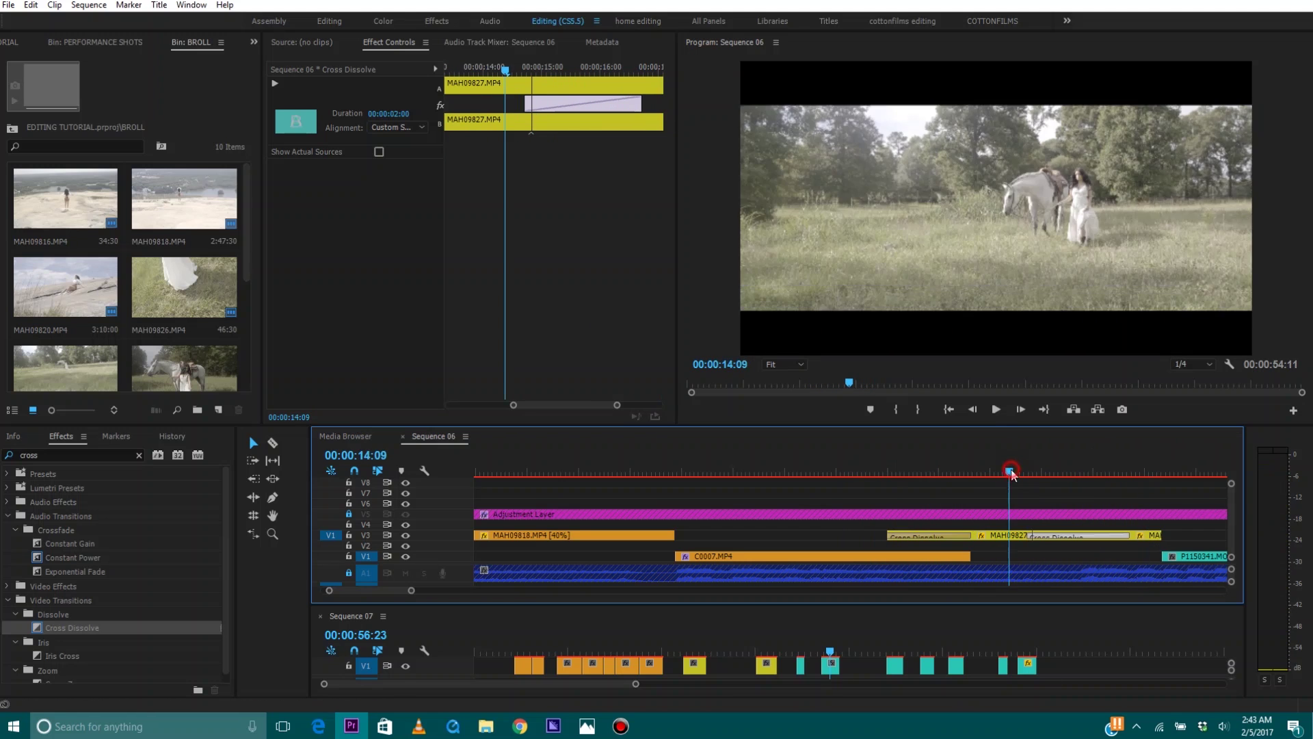
pyautogui.press('space')
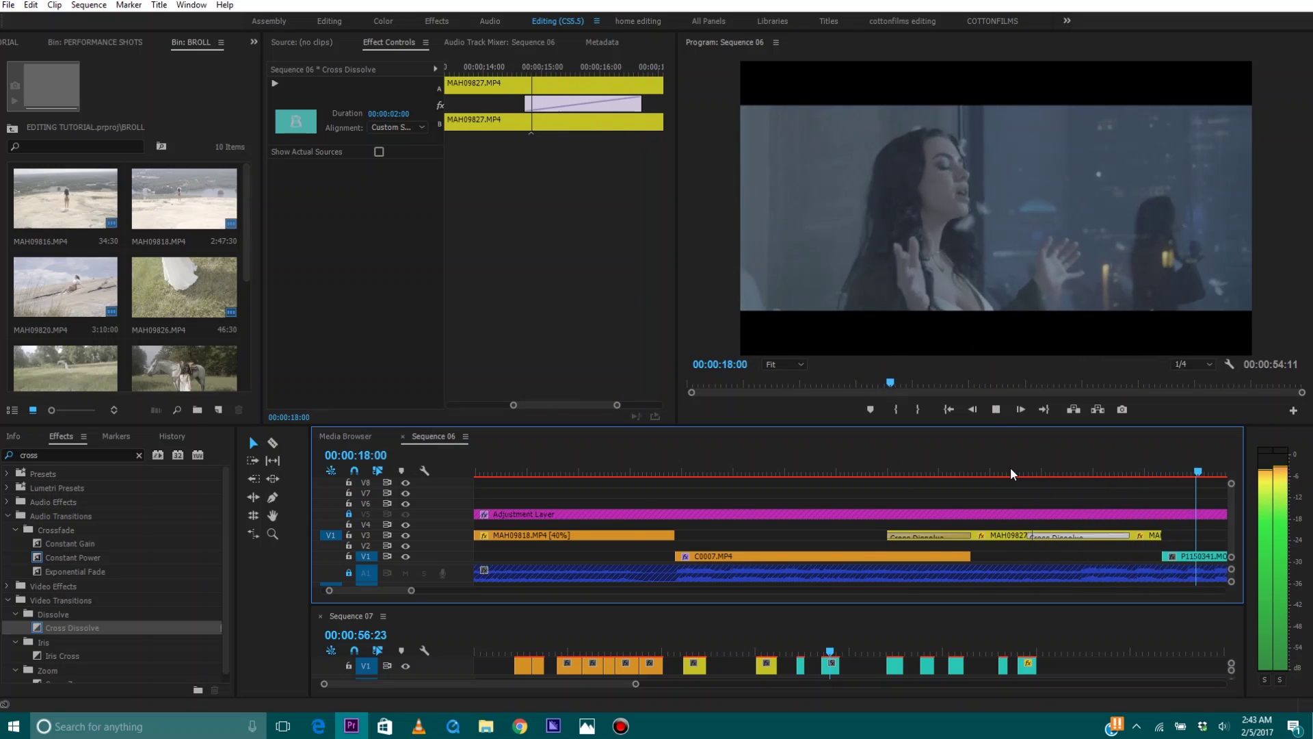
# Step: Play the section after 00:00:22:18 and park the playhead at 00:00:23:11, at the end of the P1150353.MOV clip on V3
pyautogui.click(795, 472)
pyautogui.click(747, 461)
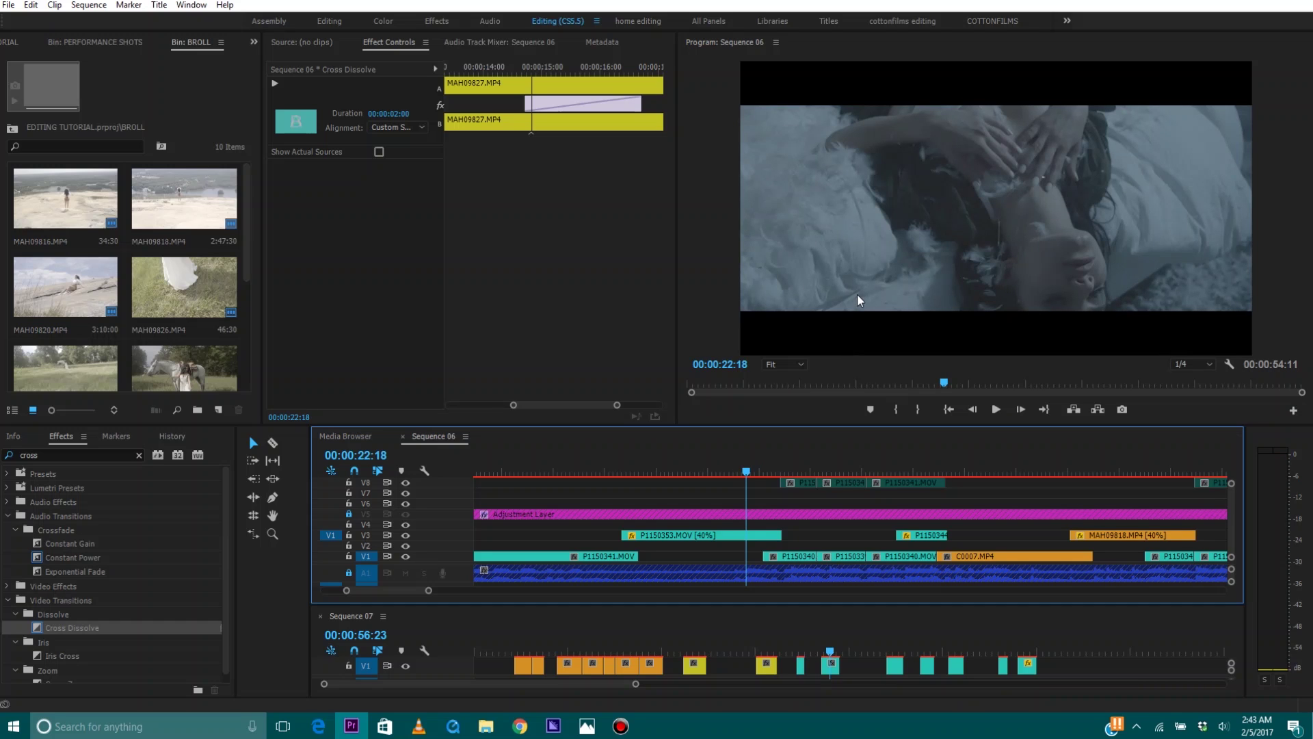
pyautogui.press('space')
pyautogui.press('space')
pyautogui.press('Left')
pyautogui.press('Left')
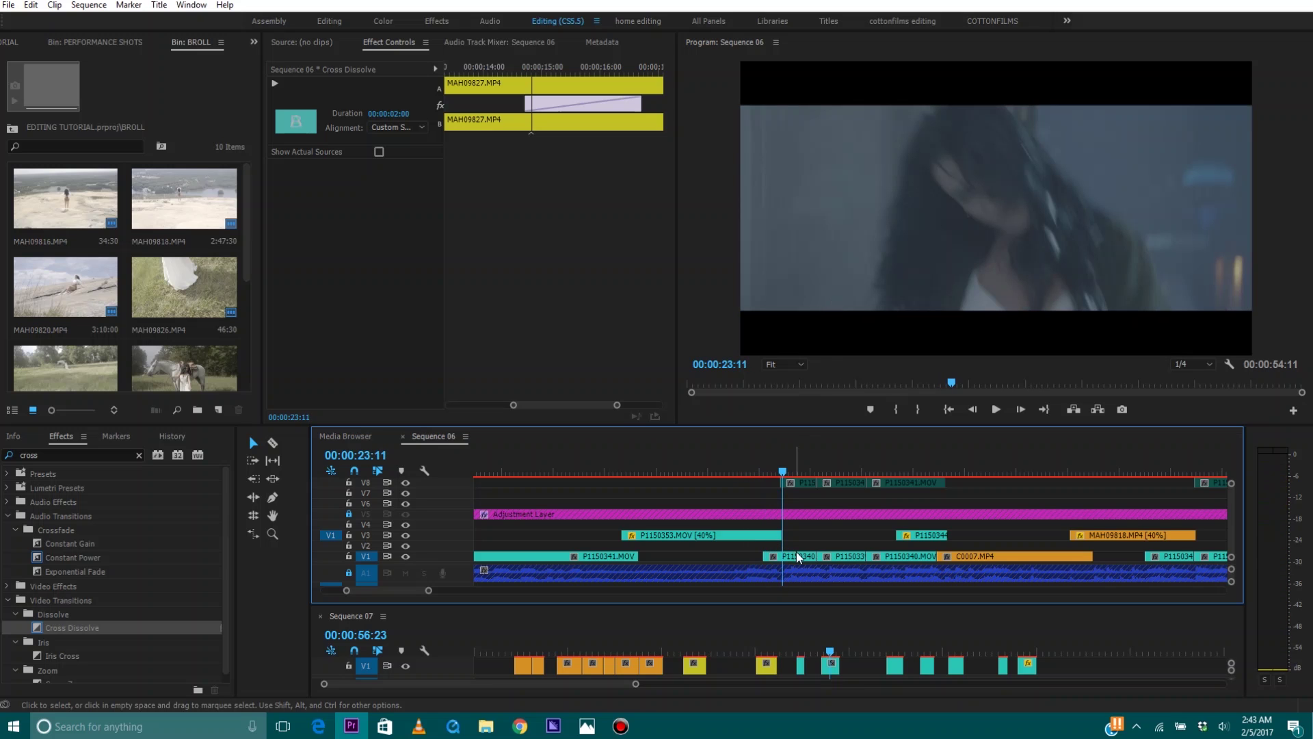
# Step: Cut P1150340.MOV on V1 at 00:00:23:11, duplicate the part after the cut onto V2, and add a frame hold to the copy
pyautogui.click(796, 554)
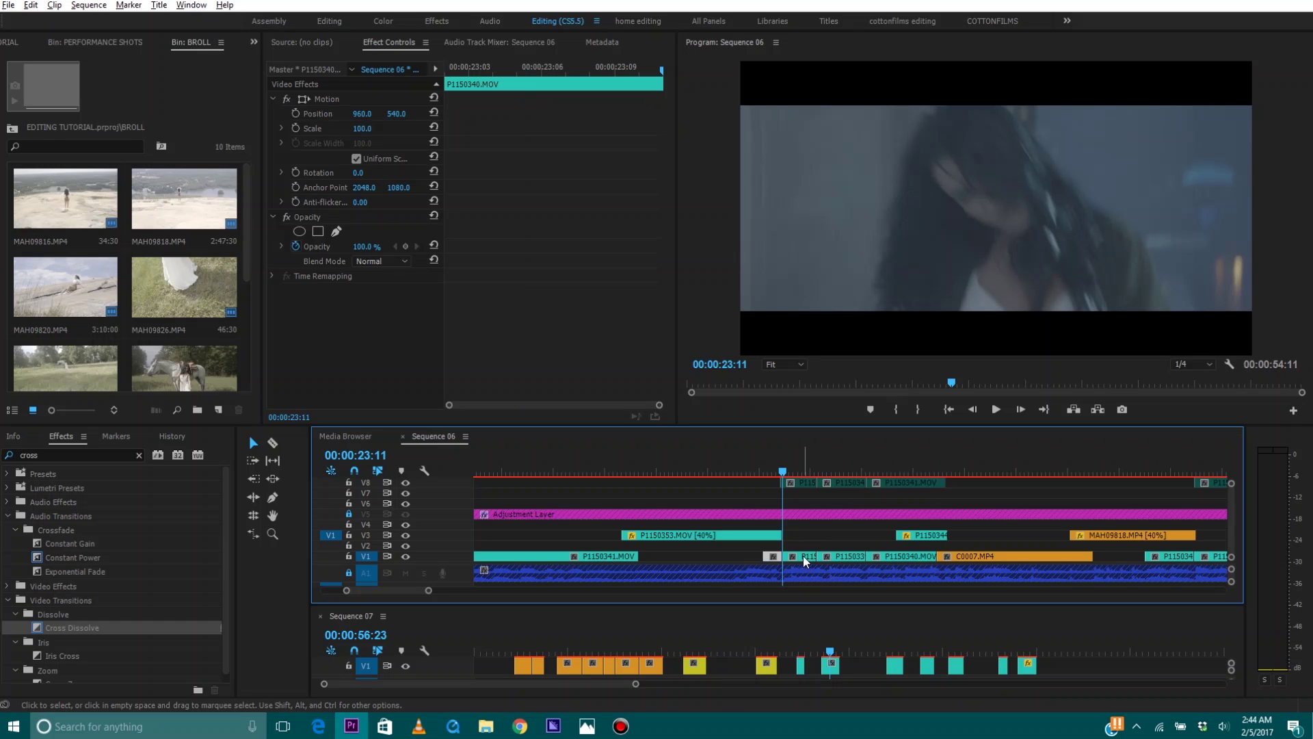
pyautogui.moveTo(803, 554); pyautogui.dragTo(802, 548)
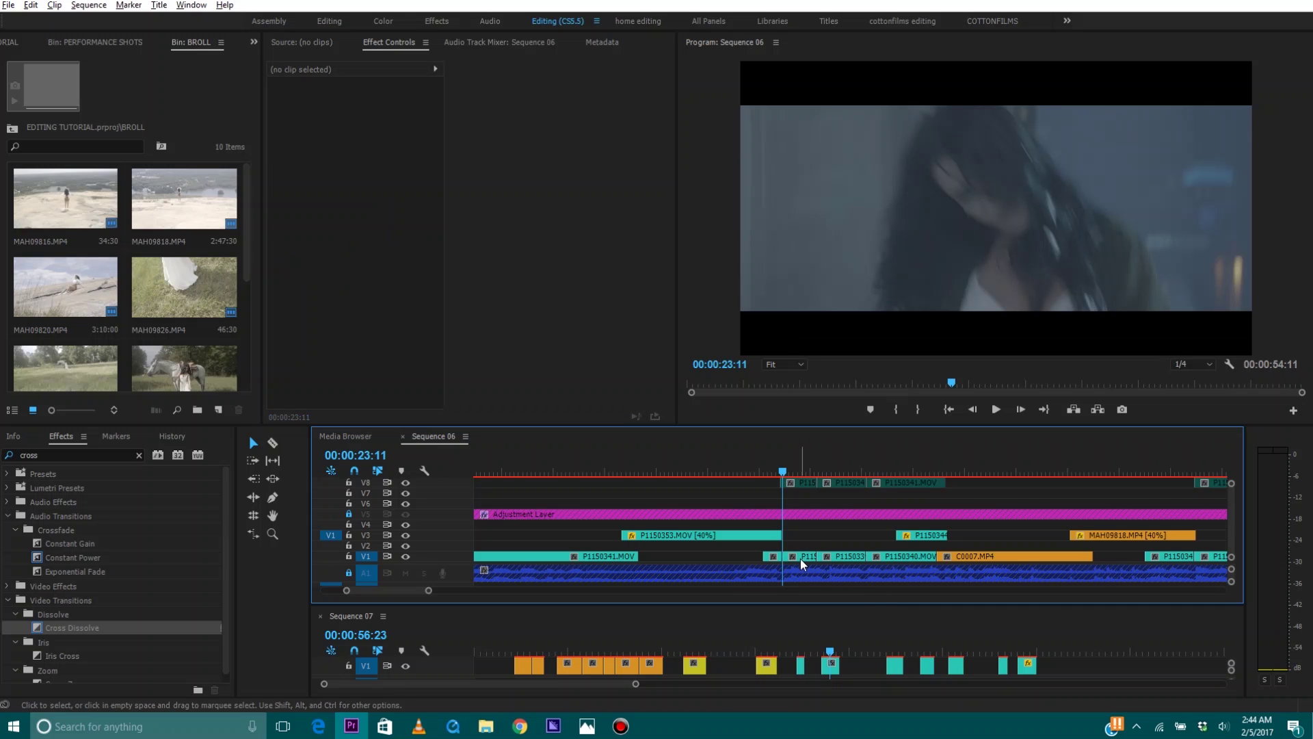
pyautogui.moveTo(801, 560); pyautogui.dragTo(807, 551)
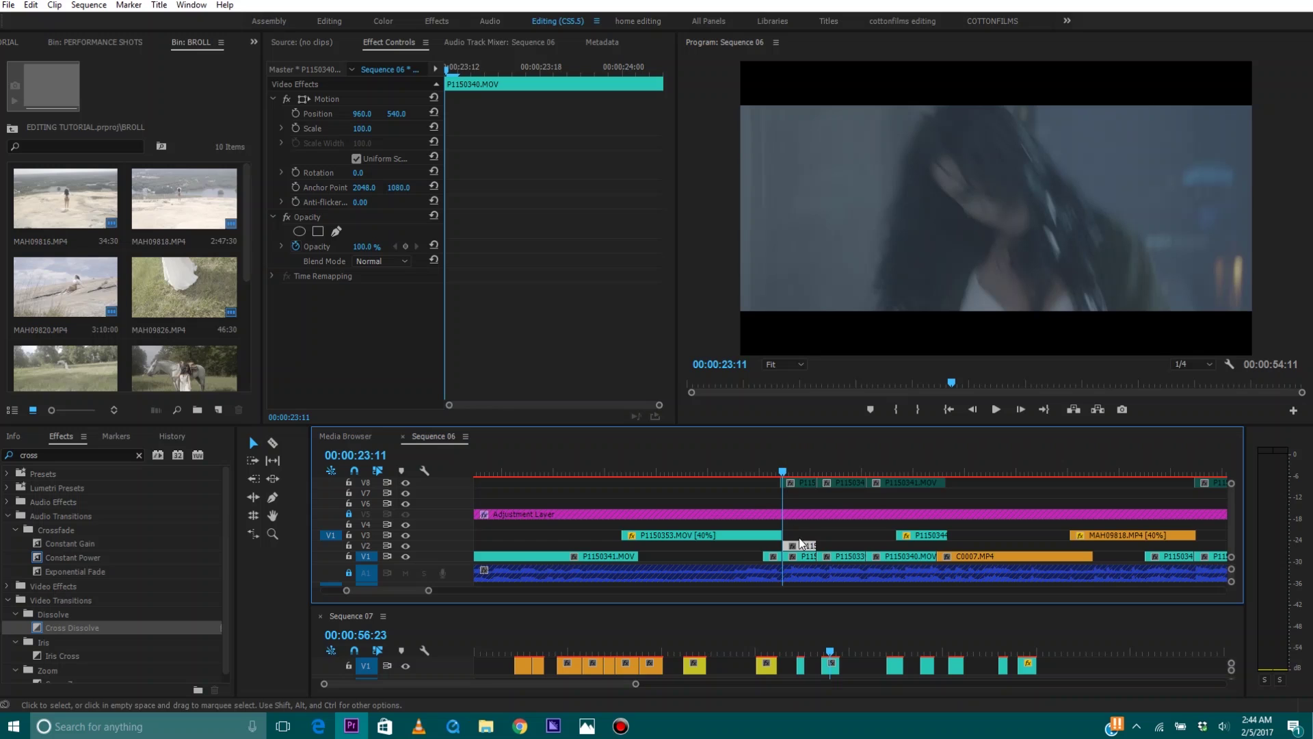
pyautogui.rightClick(804, 547)
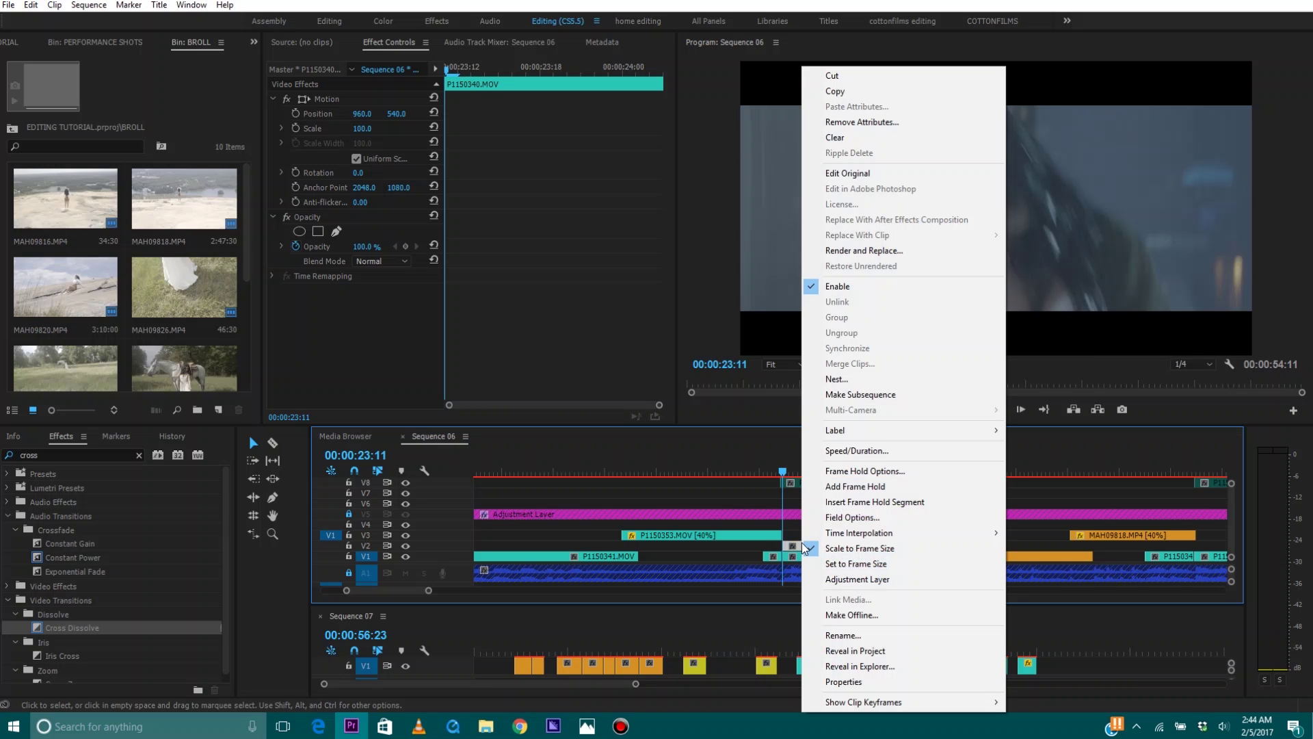
pyautogui.click(846, 495)
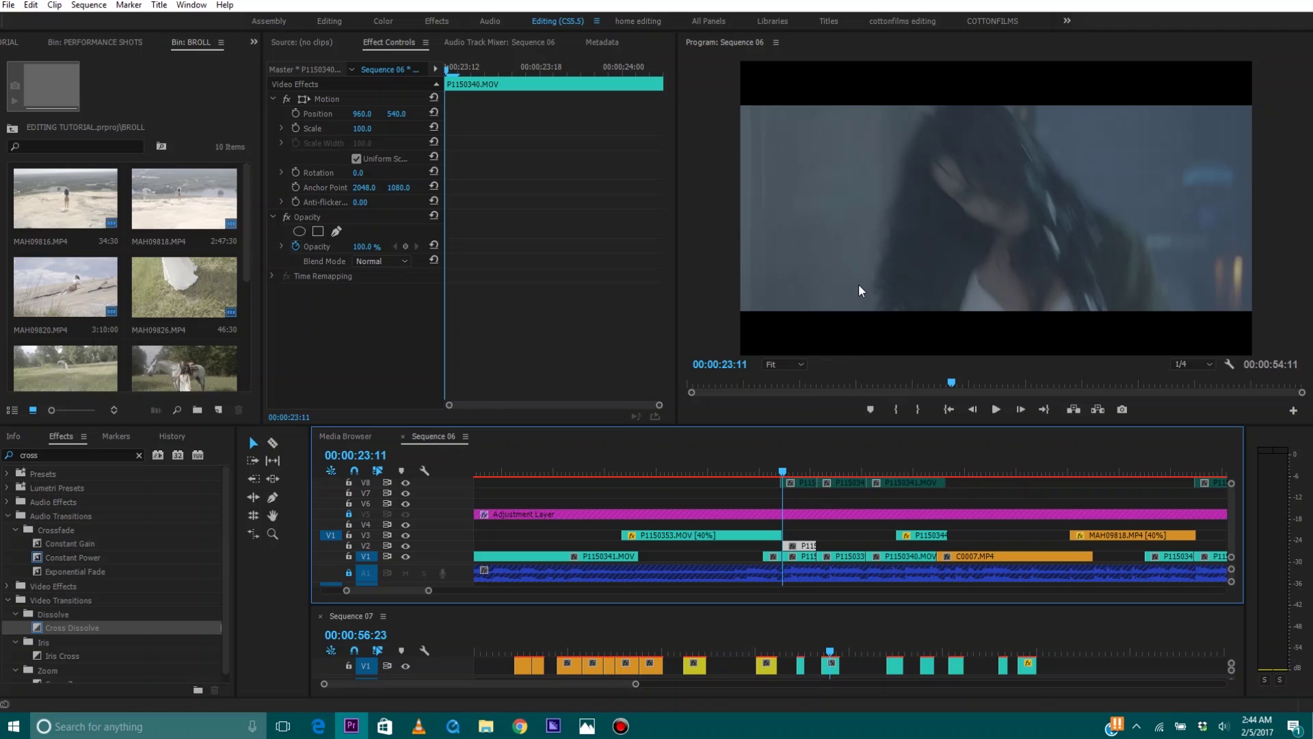
# Step: Set the blend mode of the held P1150340.MOV copy on V2 to Linear Dodge (Add)
pyautogui.press('Right')
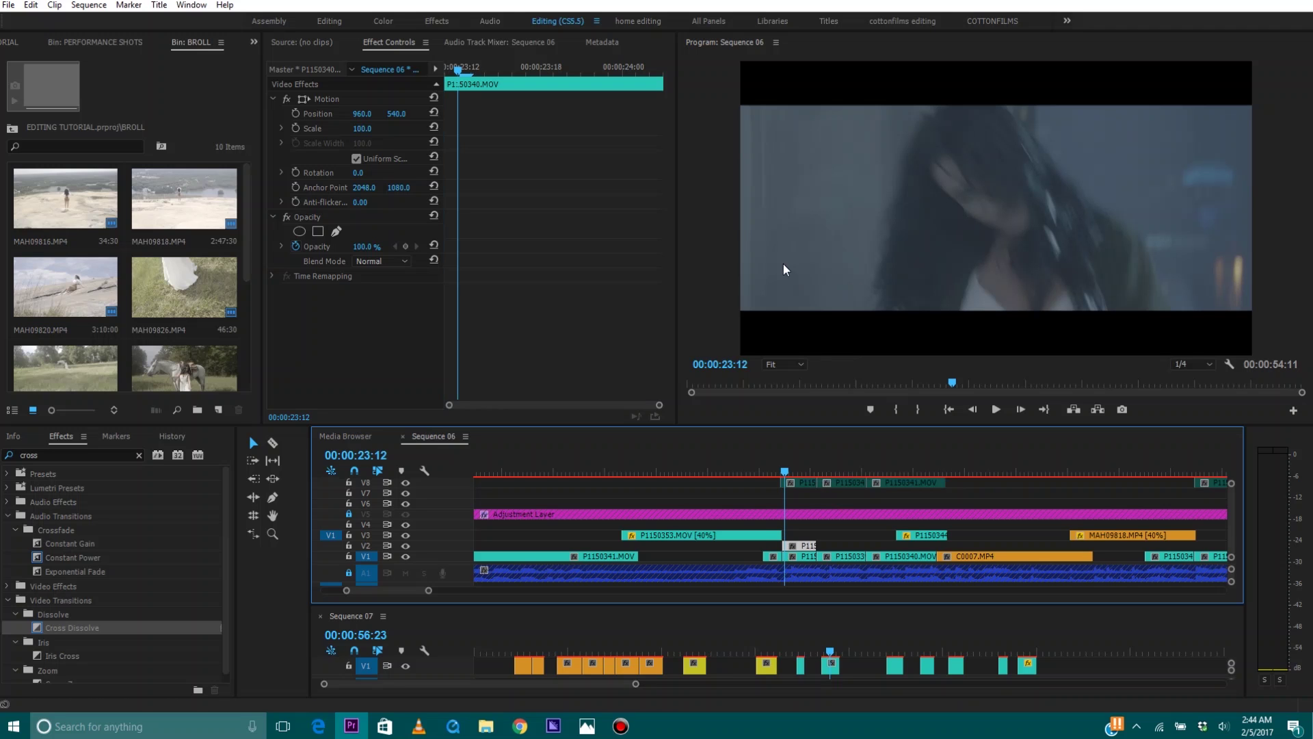
pyautogui.click(395, 264)
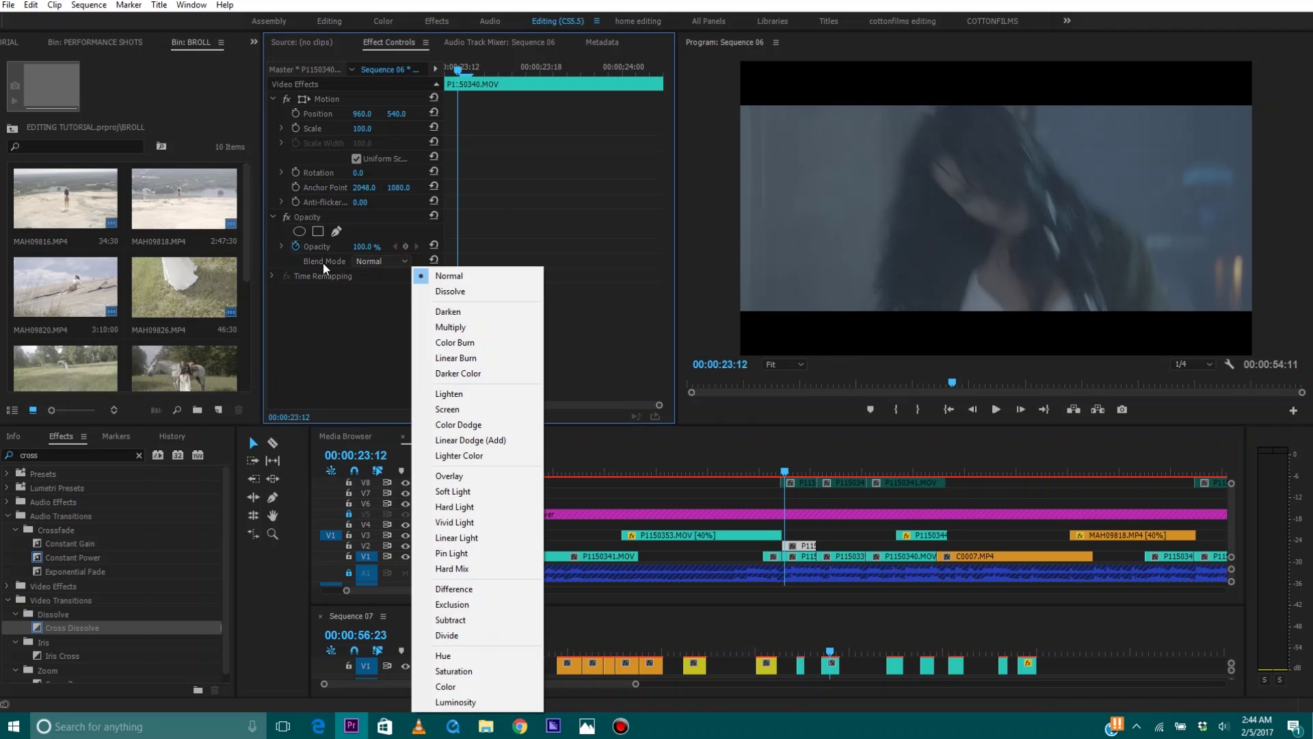
pyautogui.click(512, 446)
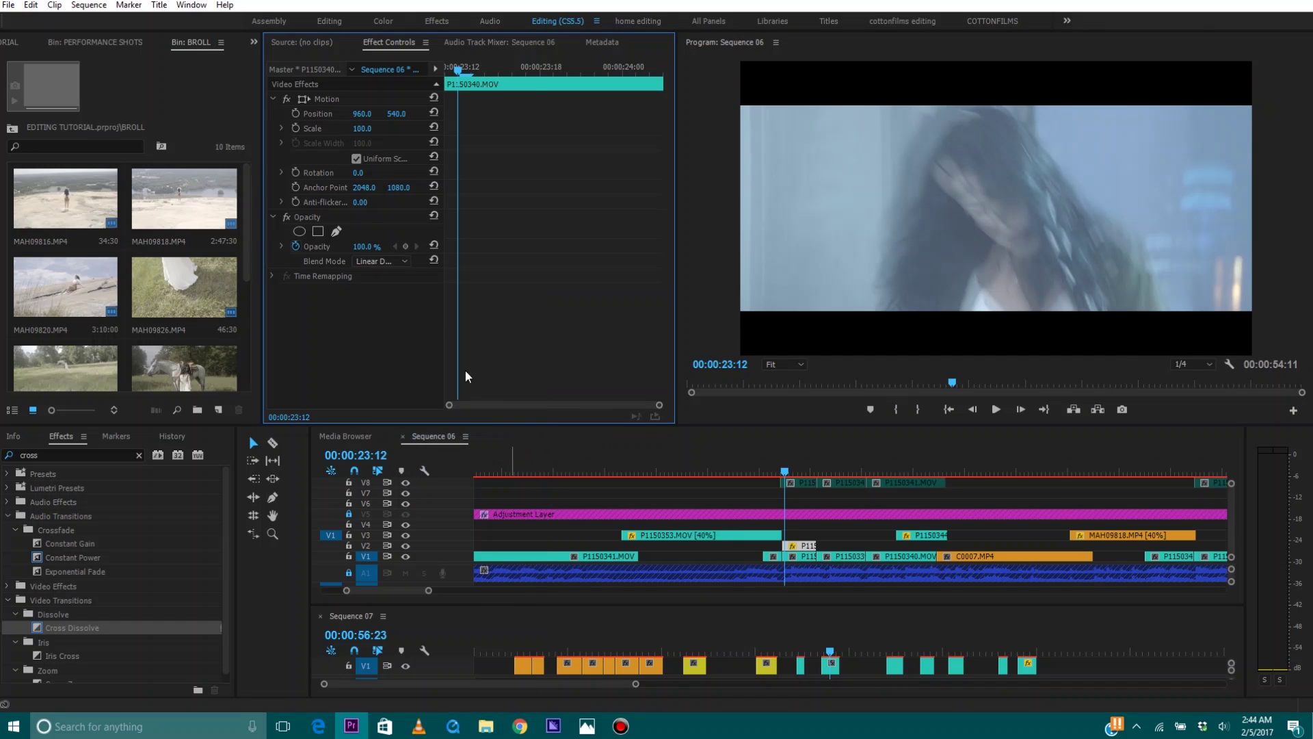
# Step: Keyframe the V2 copy's opacity from 100% at 00:00:23:12 to 0% at 00:00:23:23, and trim its end to the last keyframe
pyautogui.click(405, 245)
pyautogui.press('space')
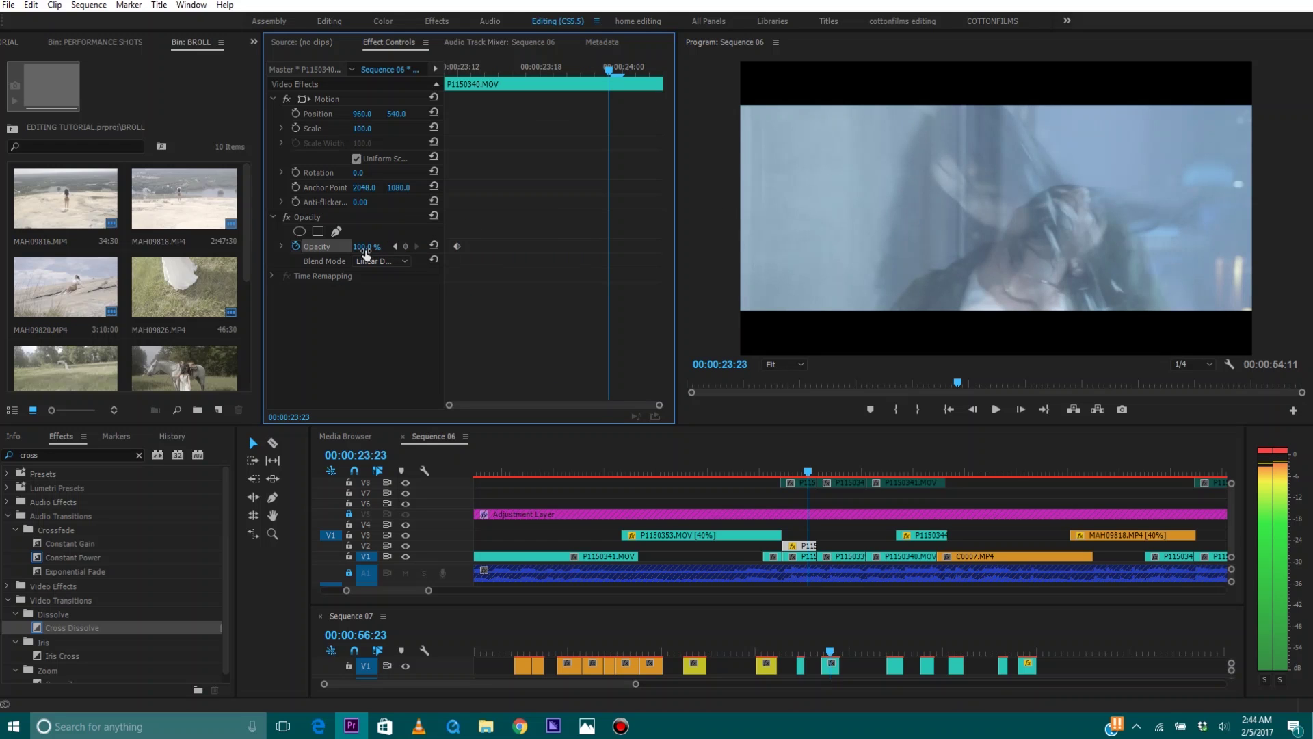
pyautogui.moveTo(364, 254); pyautogui.dragTo(301, 254)
pyautogui.moveTo(828, 547); pyautogui.dragTo(809, 546)
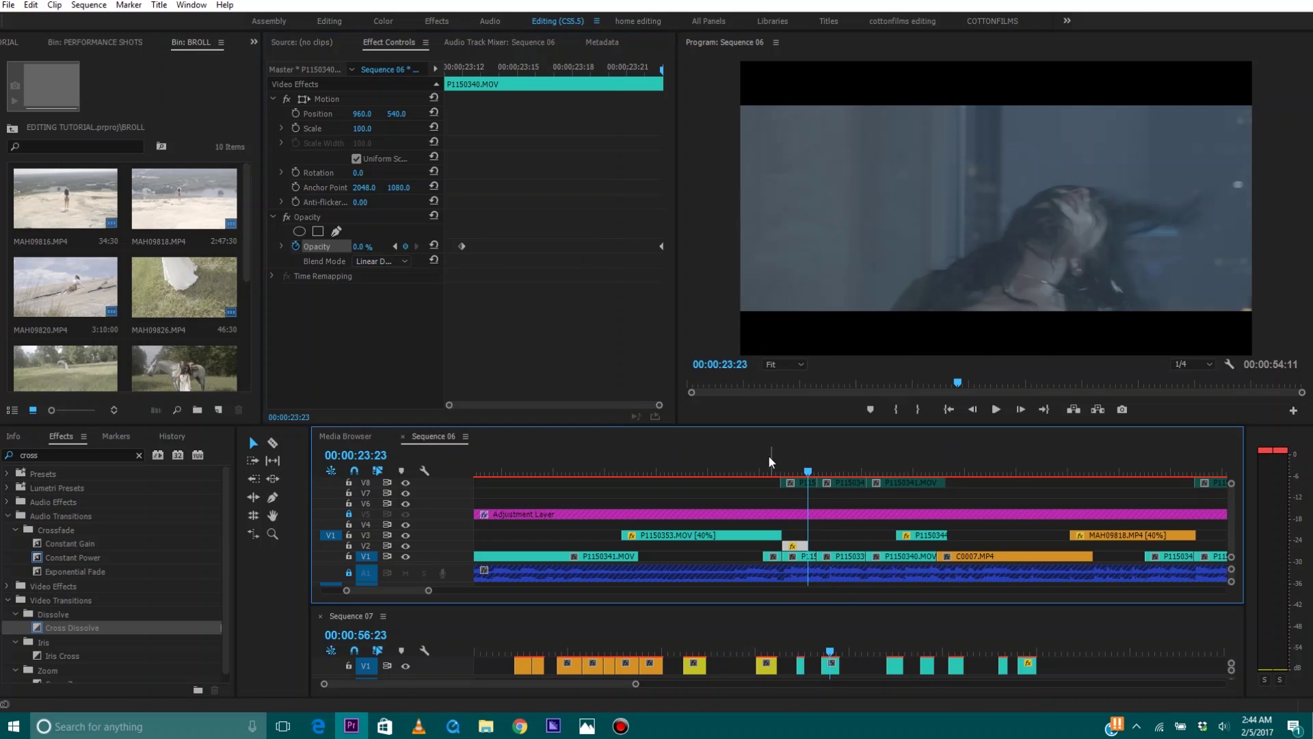
# Step: Play back the fading frame-hold overlay on V2 several times, starting just before 00:00:23:11
pyautogui.moveTo(769, 461); pyautogui.dragTo(753, 460)
pyautogui.press('space')
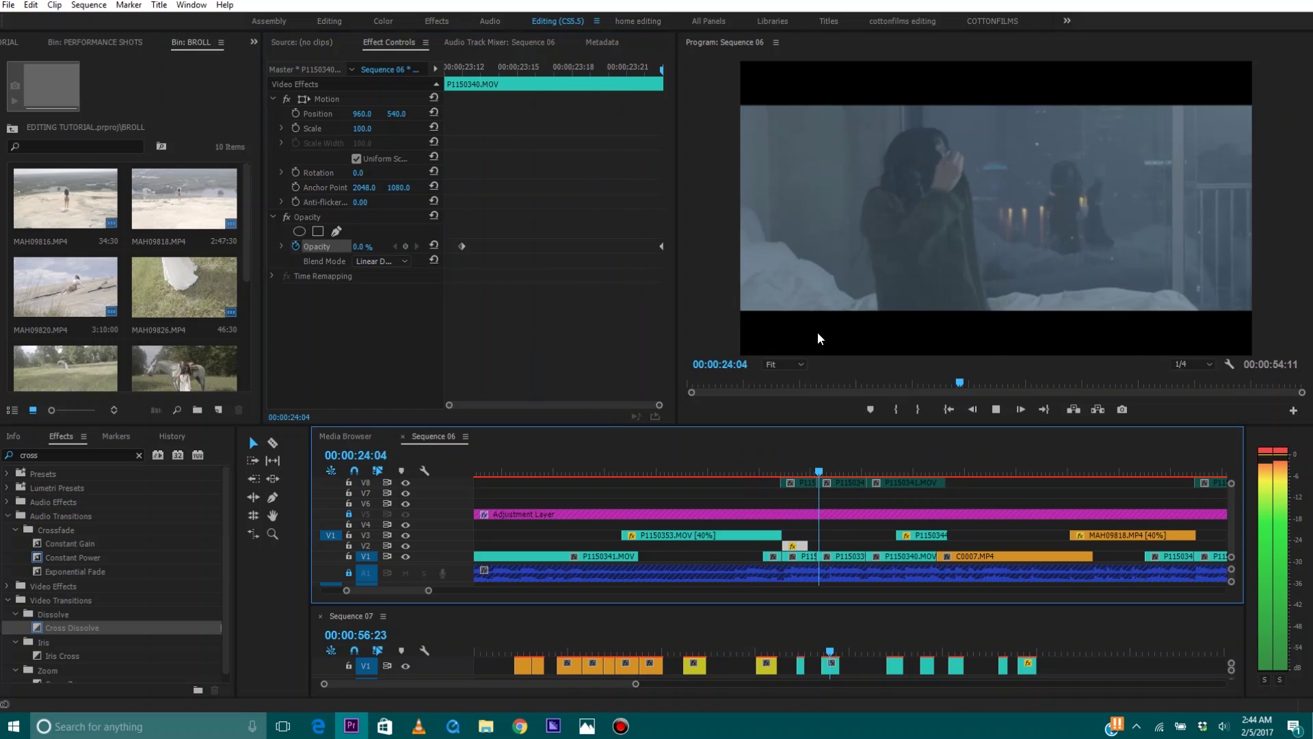
pyautogui.click(767, 463)
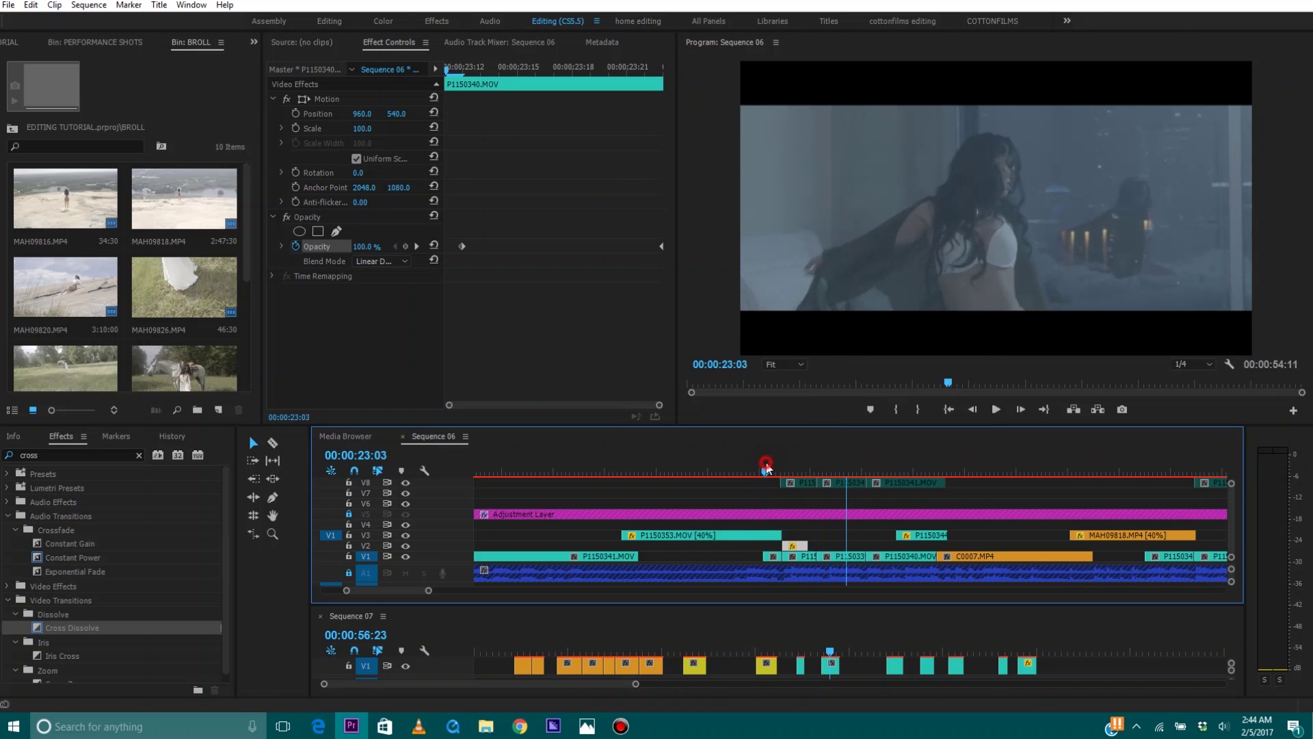
pyautogui.press('space')
pyautogui.press('space')
pyautogui.press('space')
pyautogui.press('space')
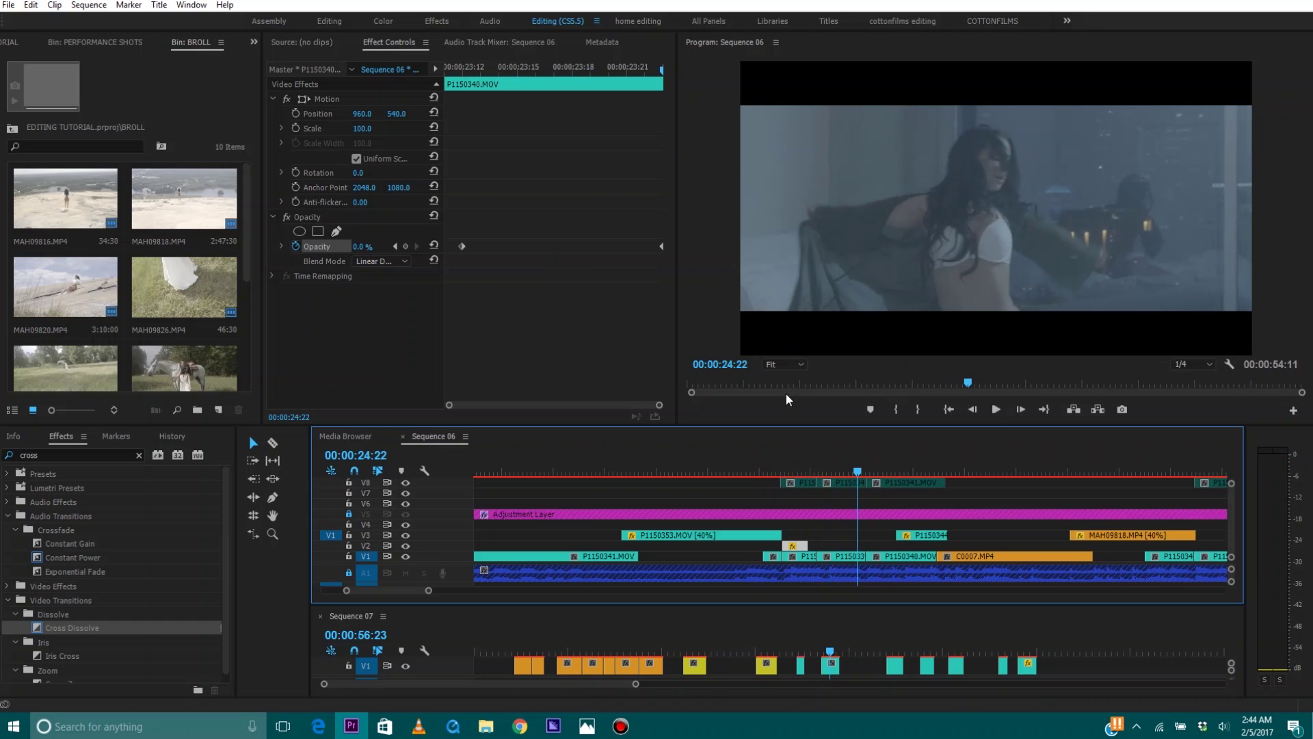
pyautogui.click(756, 464)
pyautogui.press('space')
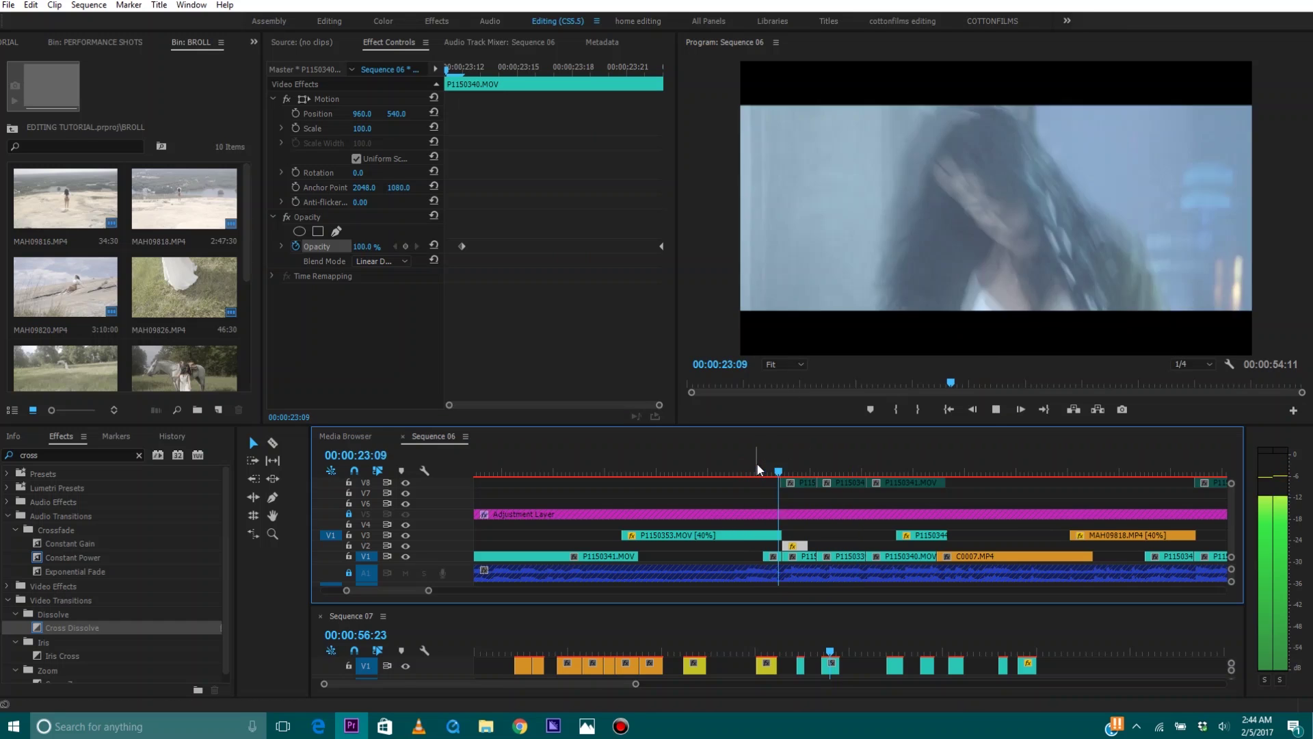
pyautogui.press('space')
# Step: Park the playhead at 00:00:24:03 and apply the Levels effect to P1150339.MOV on V1
pyautogui.press('Left')
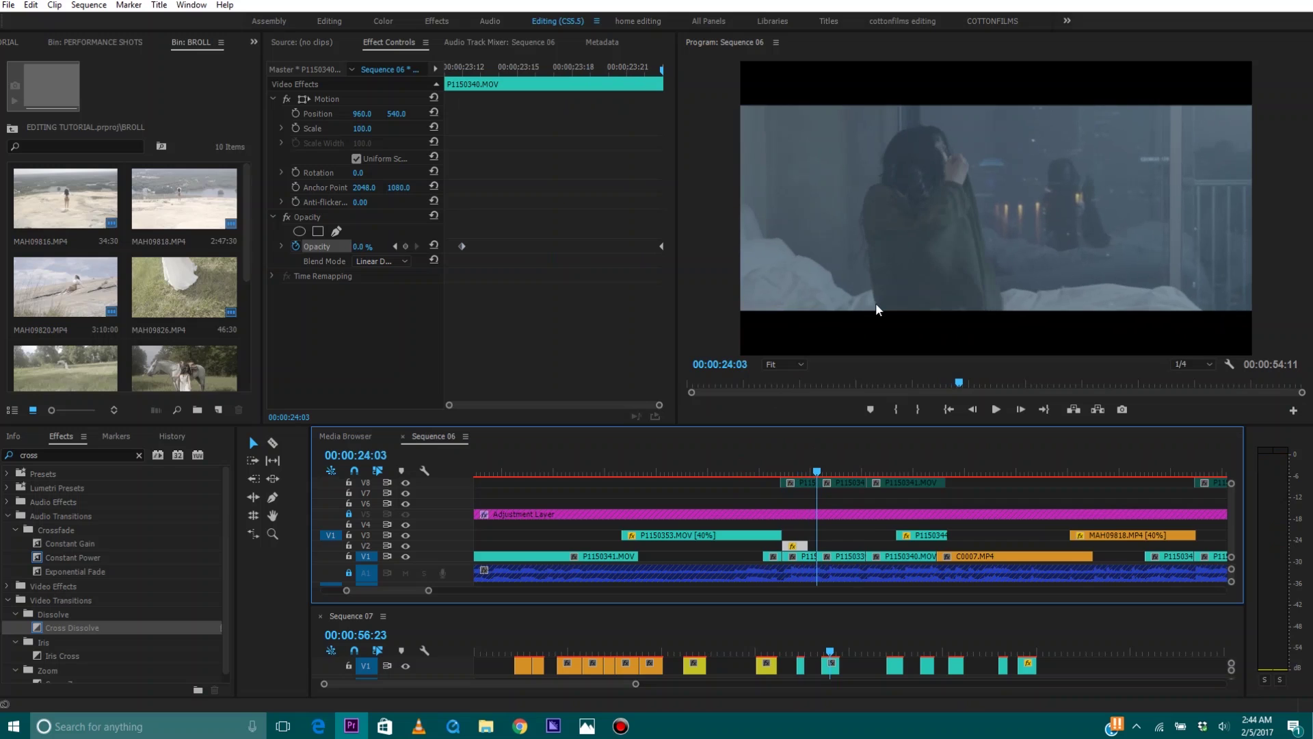
pyautogui.click(75, 456)
pyautogui.write('levels')
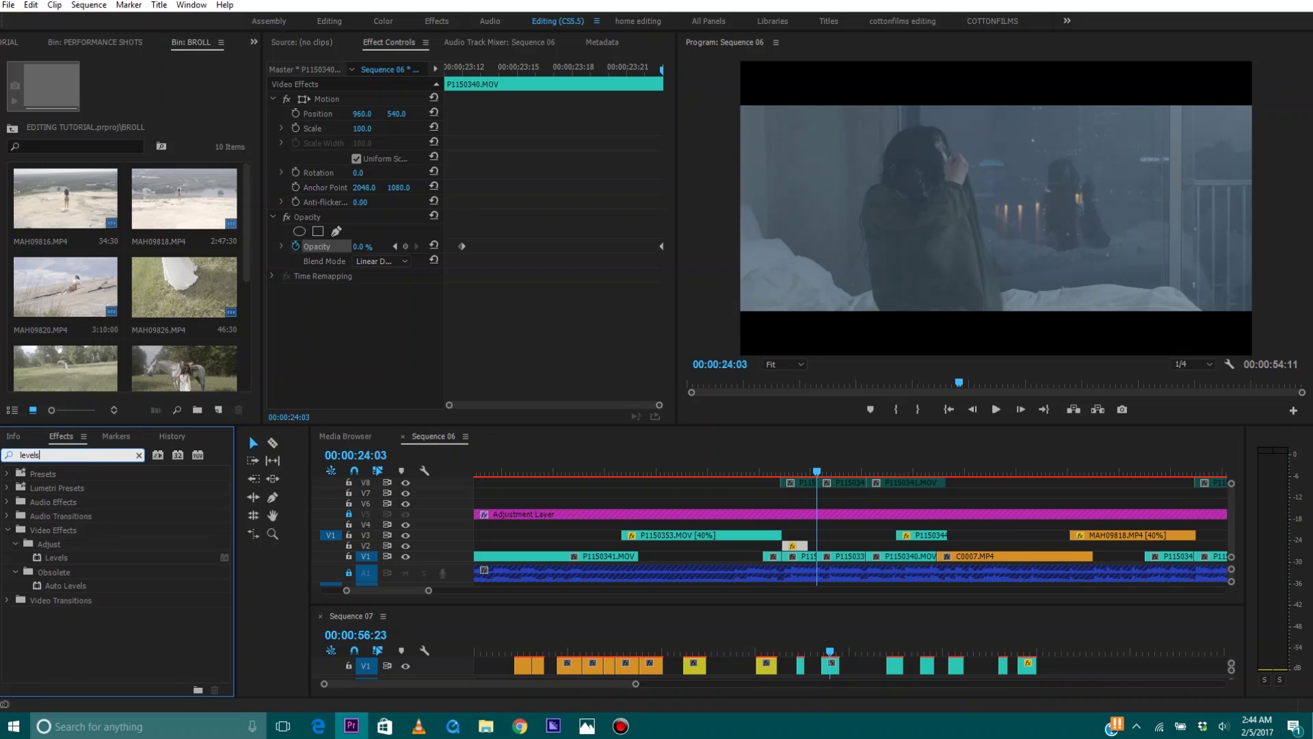
pyautogui.moveTo(49, 559); pyautogui.dragTo(835, 554)
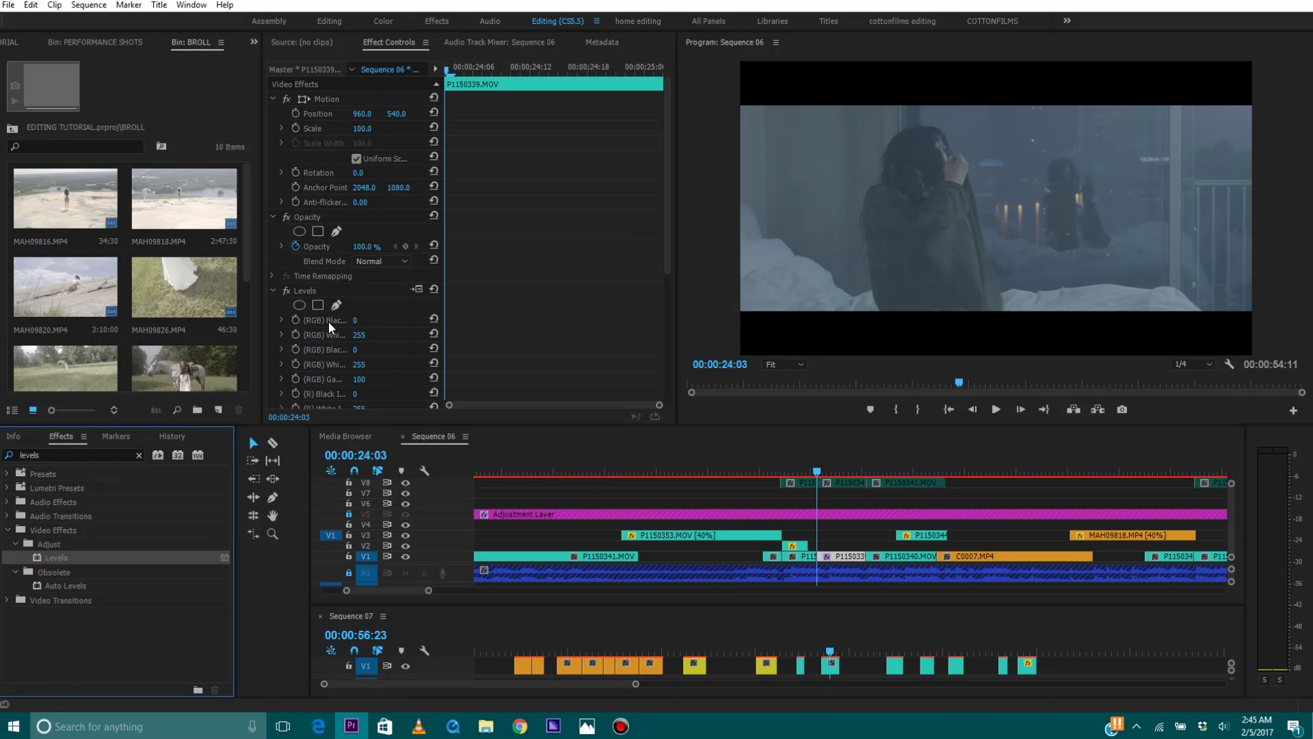
# Step: Keyframe the Levels (RGB) White Input of P1150339.MOV from 108 at 00:00:24:03 to its default 255 at 00:00:25:00
pyautogui.click(296, 334)
pyautogui.moveTo(359, 334); pyautogui.dragTo(259, 335)
pyautogui.press('space')
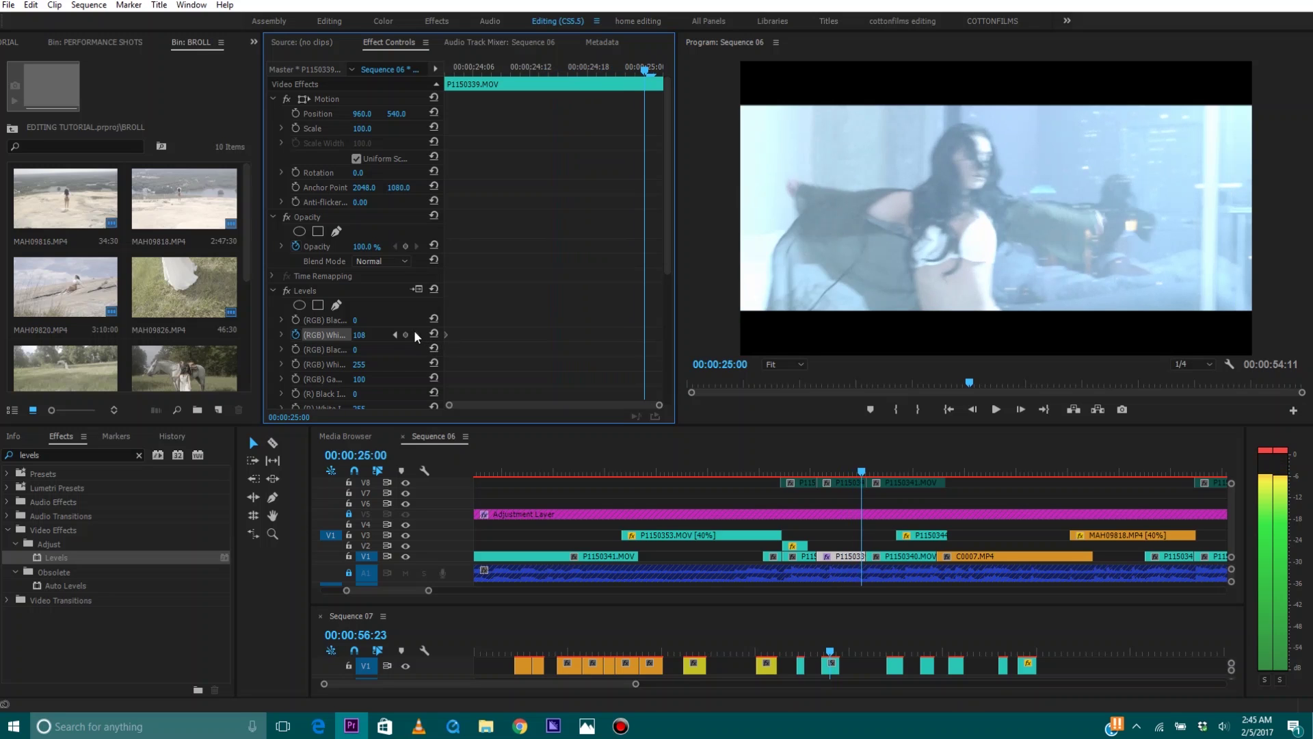
pyautogui.click(434, 334)
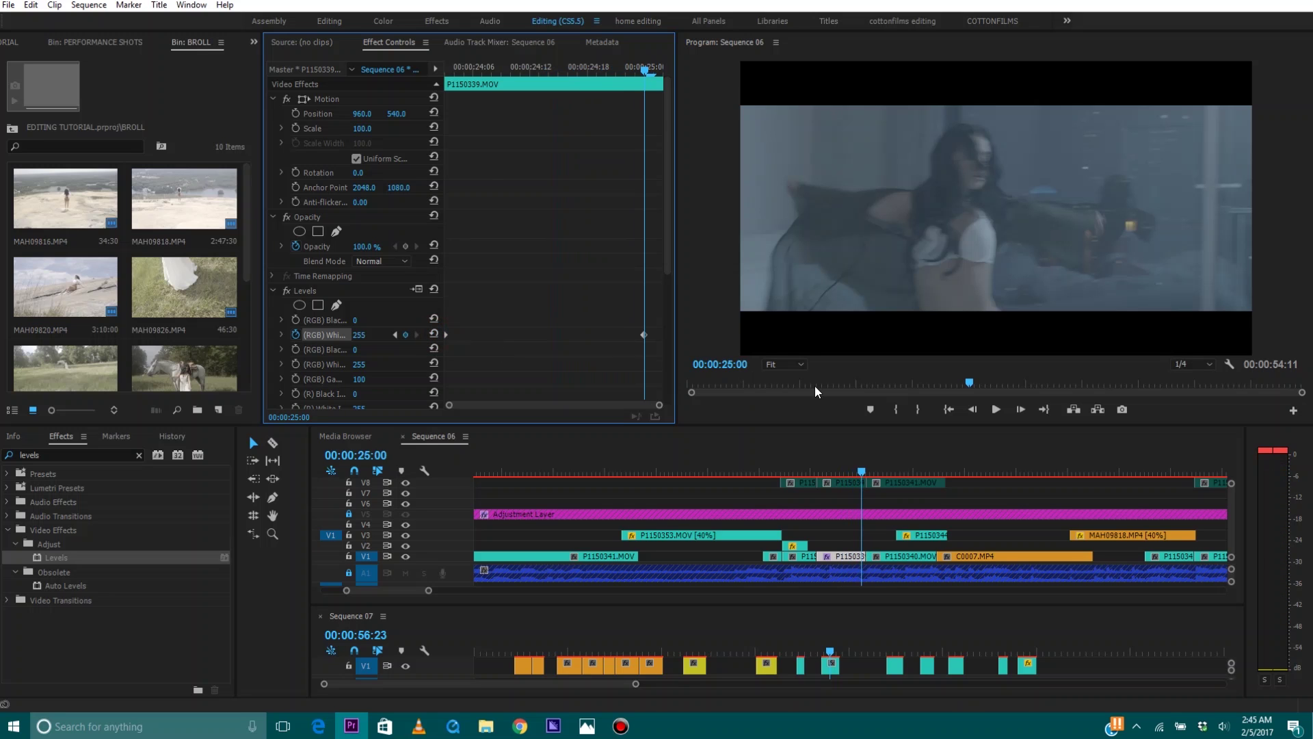
# Step: Play the frame-hold and Levels flash transitions from before 00:00:23:11 and stop at 00:00:26:00
pyautogui.click(765, 472)
pyautogui.press('space')
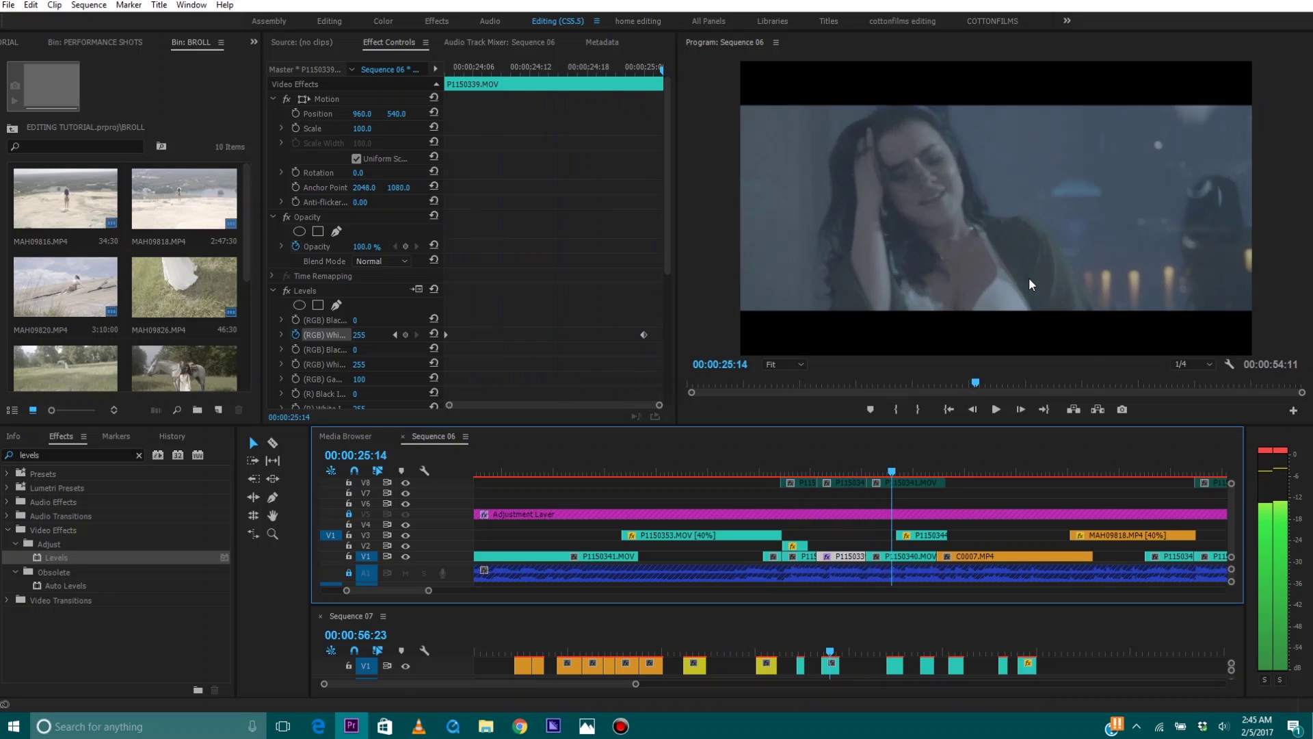
pyautogui.press('space')
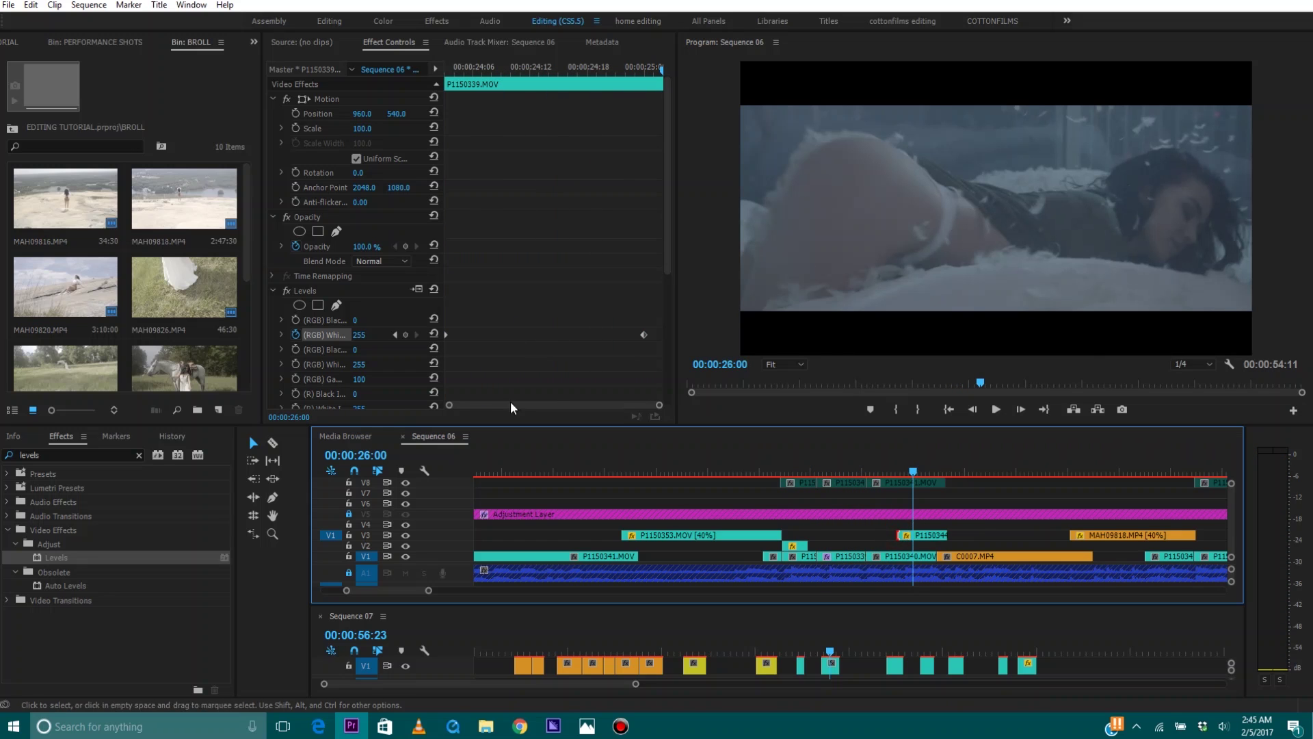
# Step: Add a Cross Dissolve to the start of P1150344.MOV on V3, shorten it to 00:00:00:19, and play it back
pyautogui.click(48, 454)
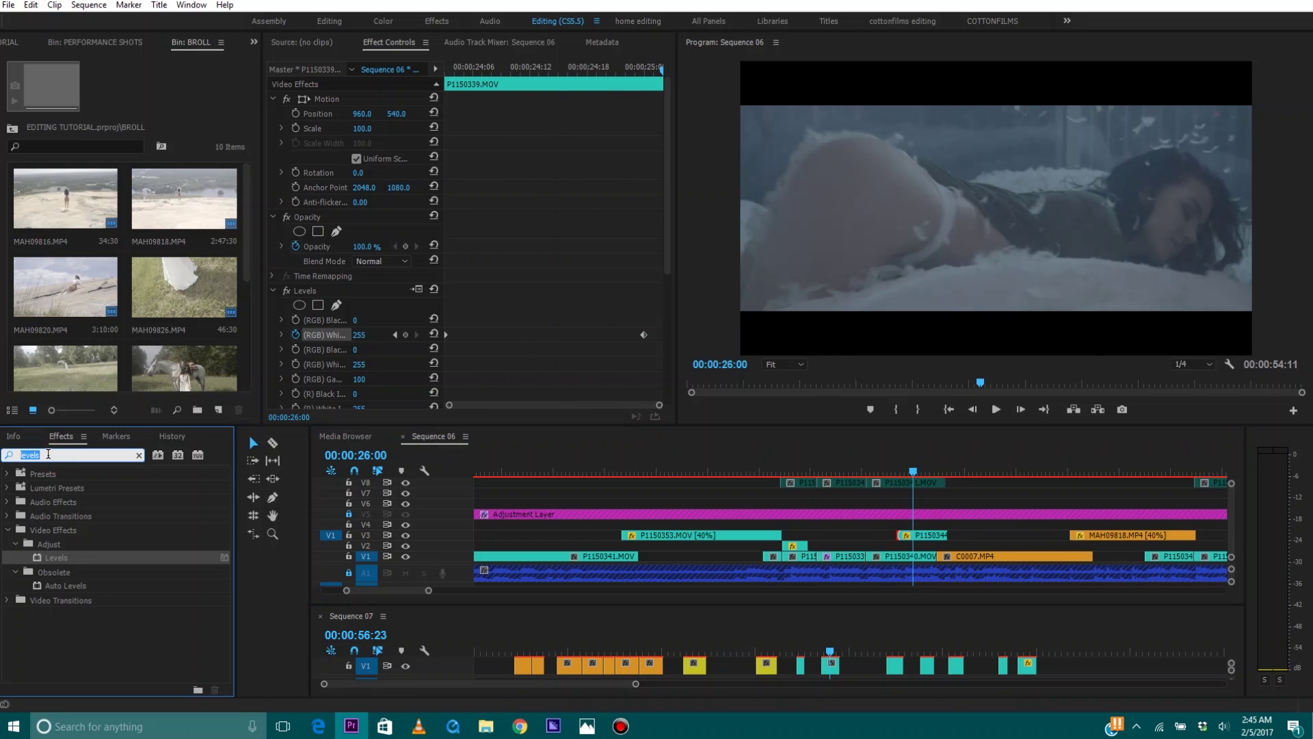
pyautogui.write('cross')
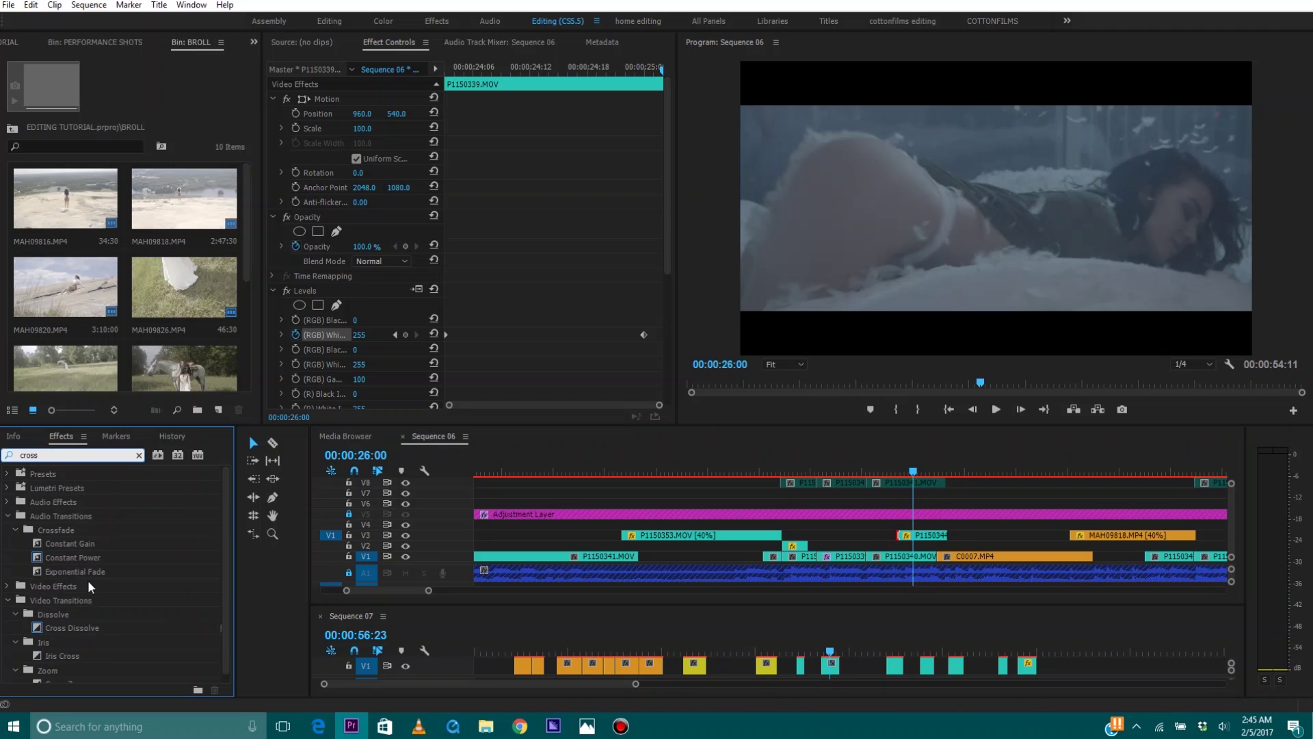
pyautogui.moveTo(48, 635); pyautogui.dragTo(901, 540)
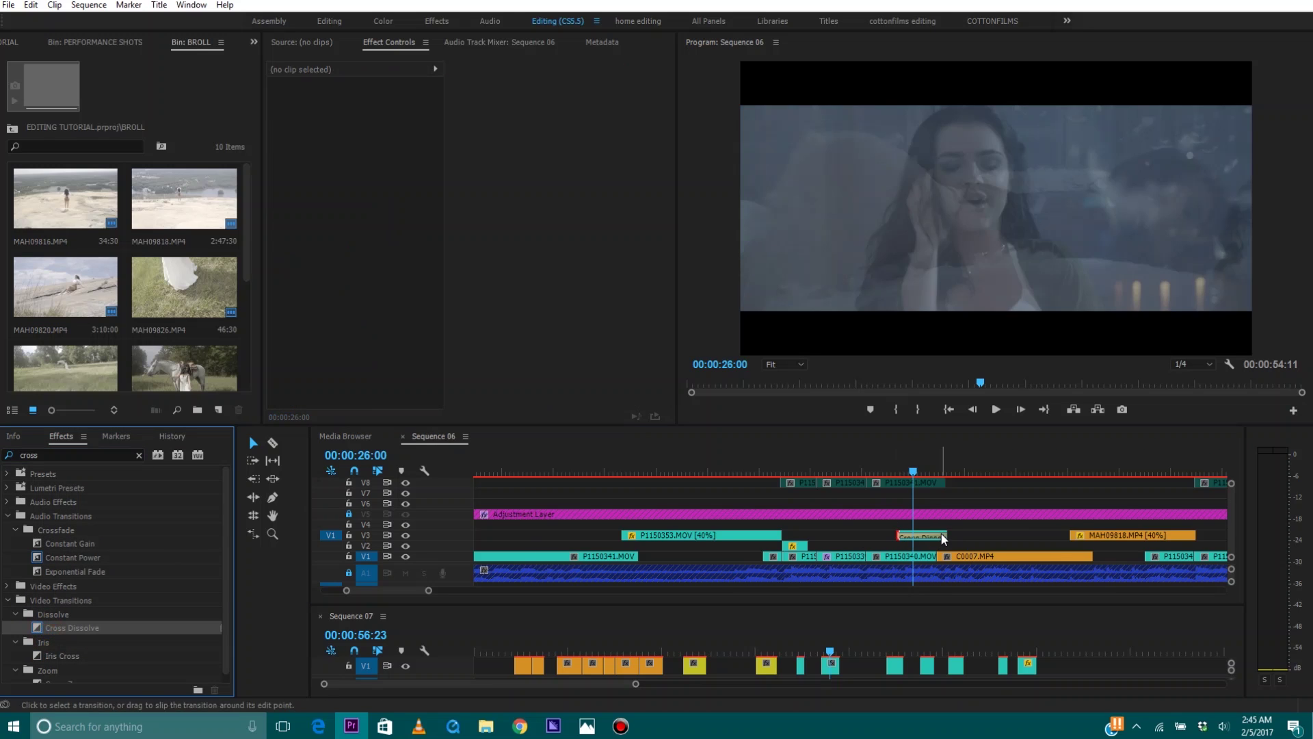
pyautogui.scroll(2, 945, 532)
pyautogui.moveTo(923, 534); pyautogui.dragTo(900, 534)
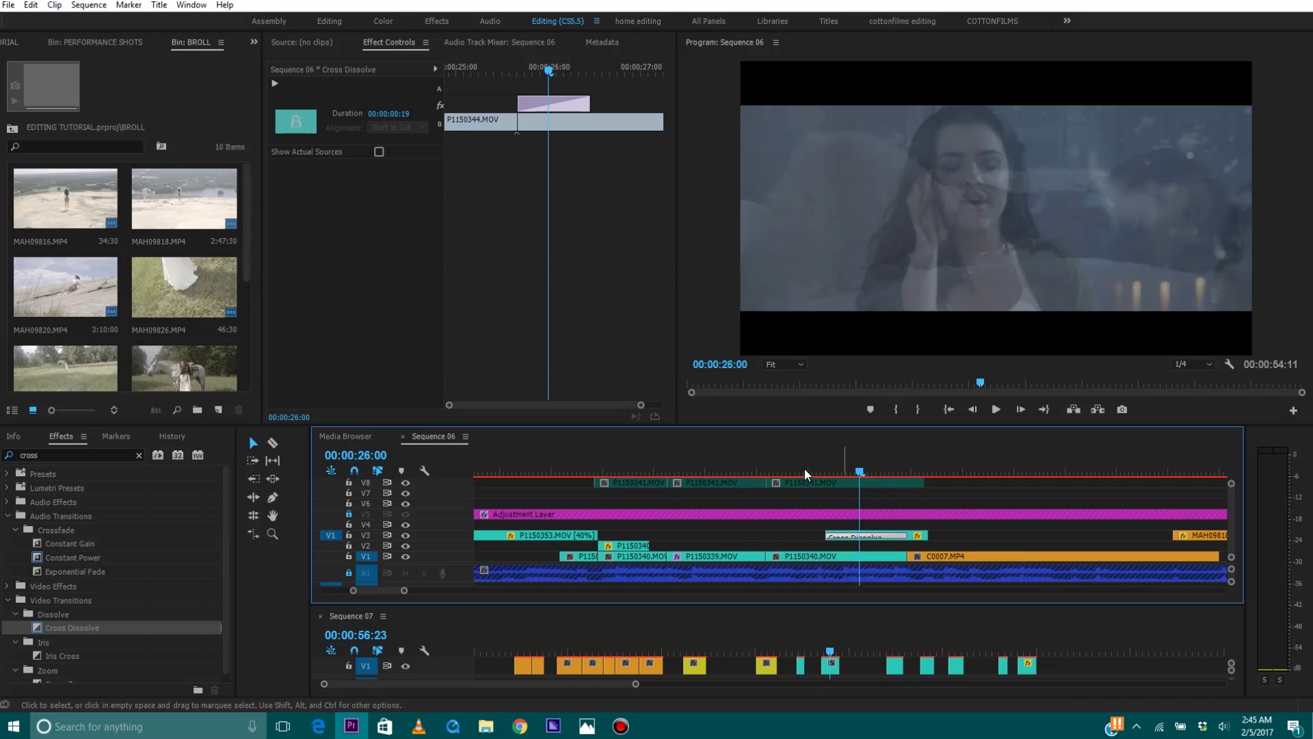
pyautogui.click(800, 461)
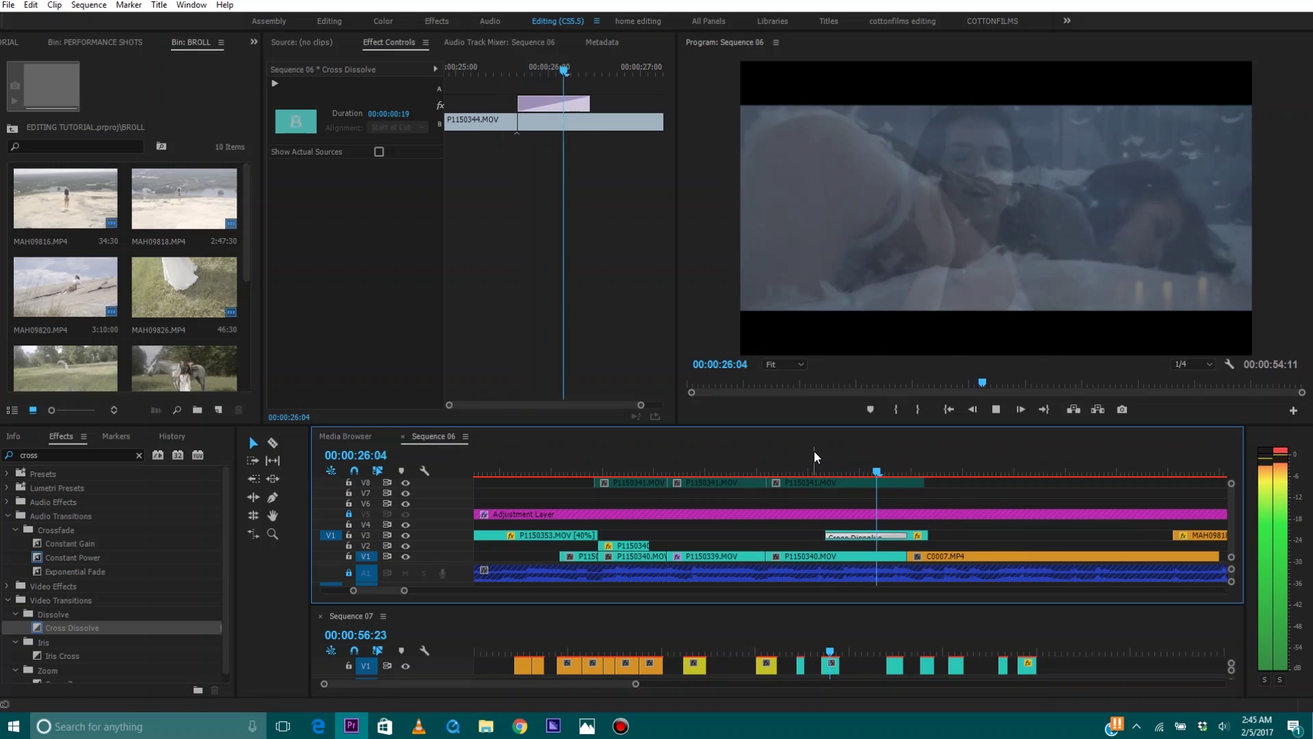
pyautogui.press('space')
# Step: Extend the start of MAH09818.MP4 on V3 back to 00:00:28:06, add a Cross Dissolve there, and preview it
pyautogui.click(1091, 472)
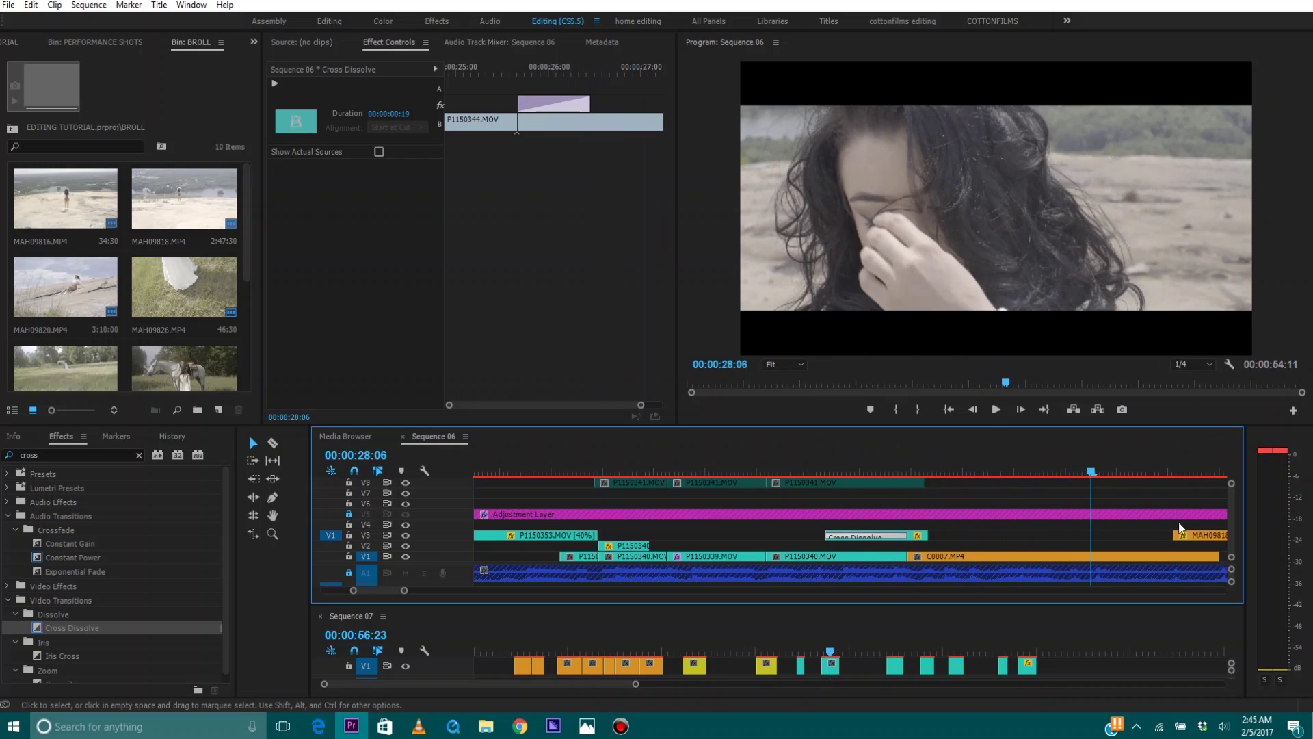
pyautogui.moveTo(1170, 531); pyautogui.dragTo(1093, 540)
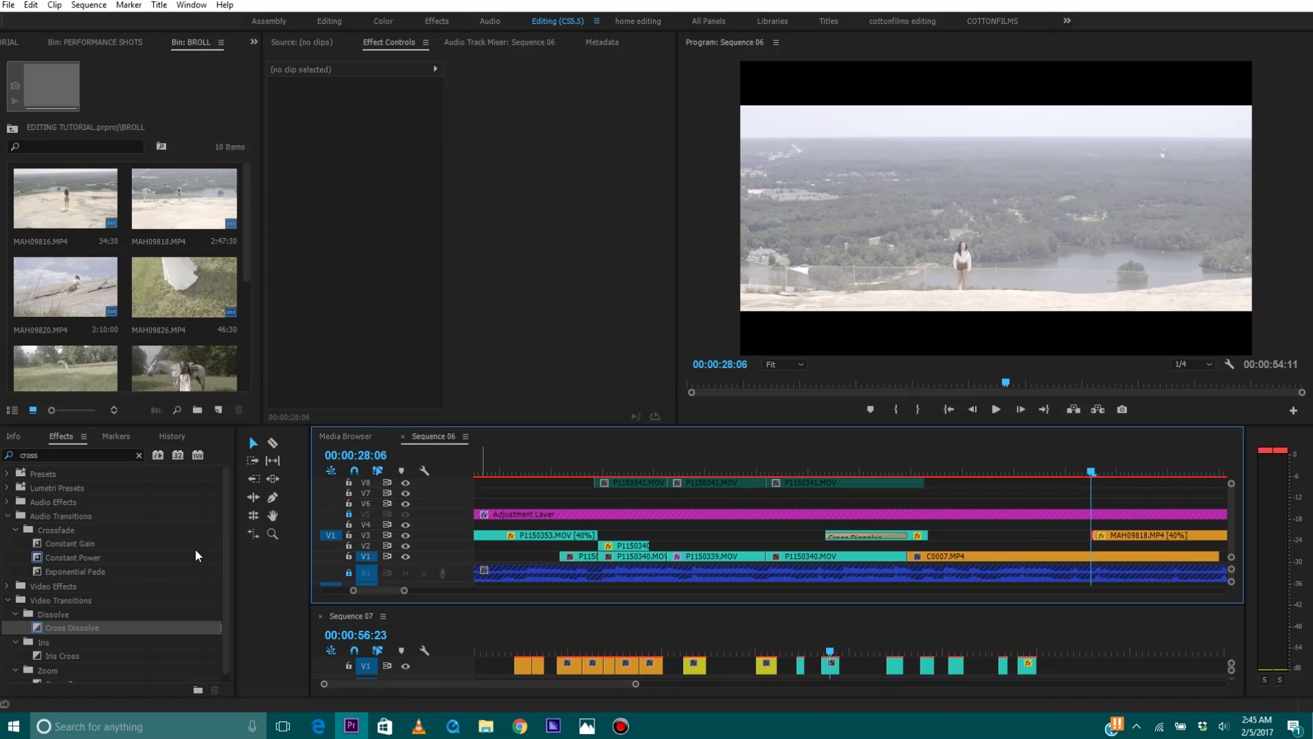
pyautogui.moveTo(37, 627); pyautogui.dragTo(1098, 535)
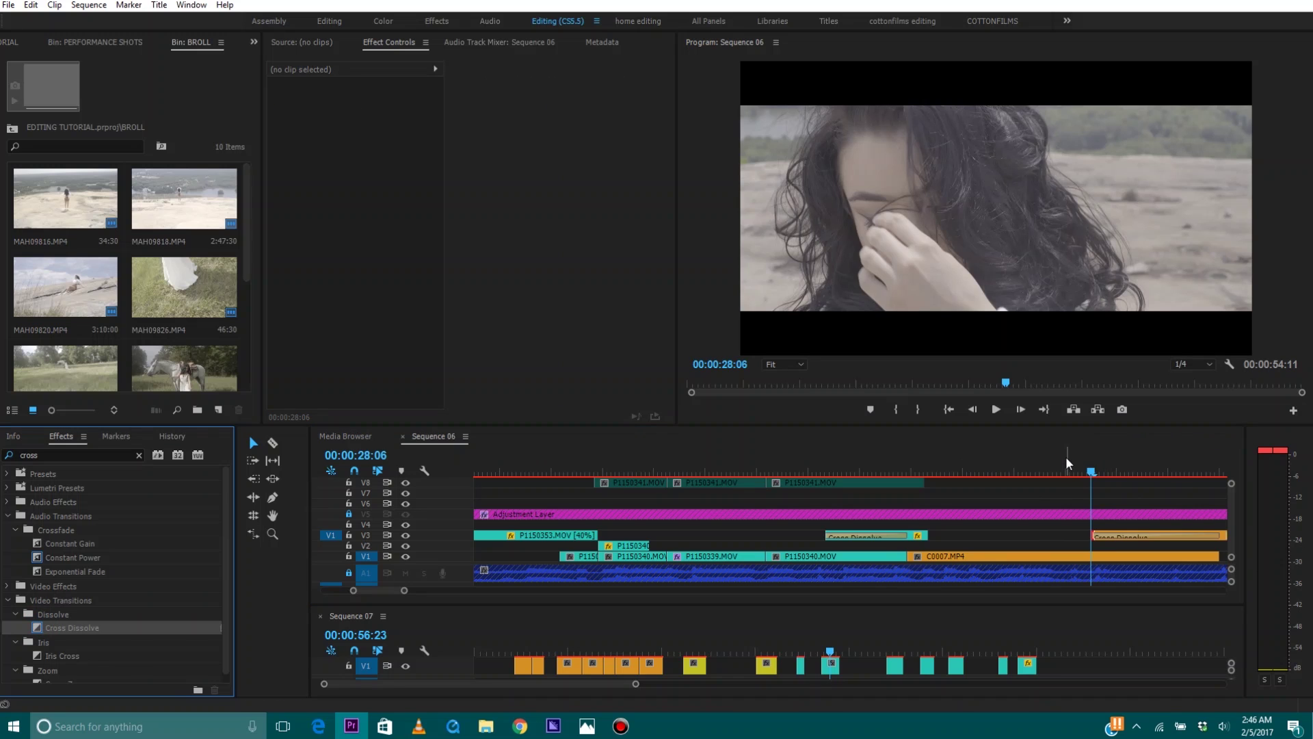
pyautogui.click(1066, 457)
pyautogui.press('space')
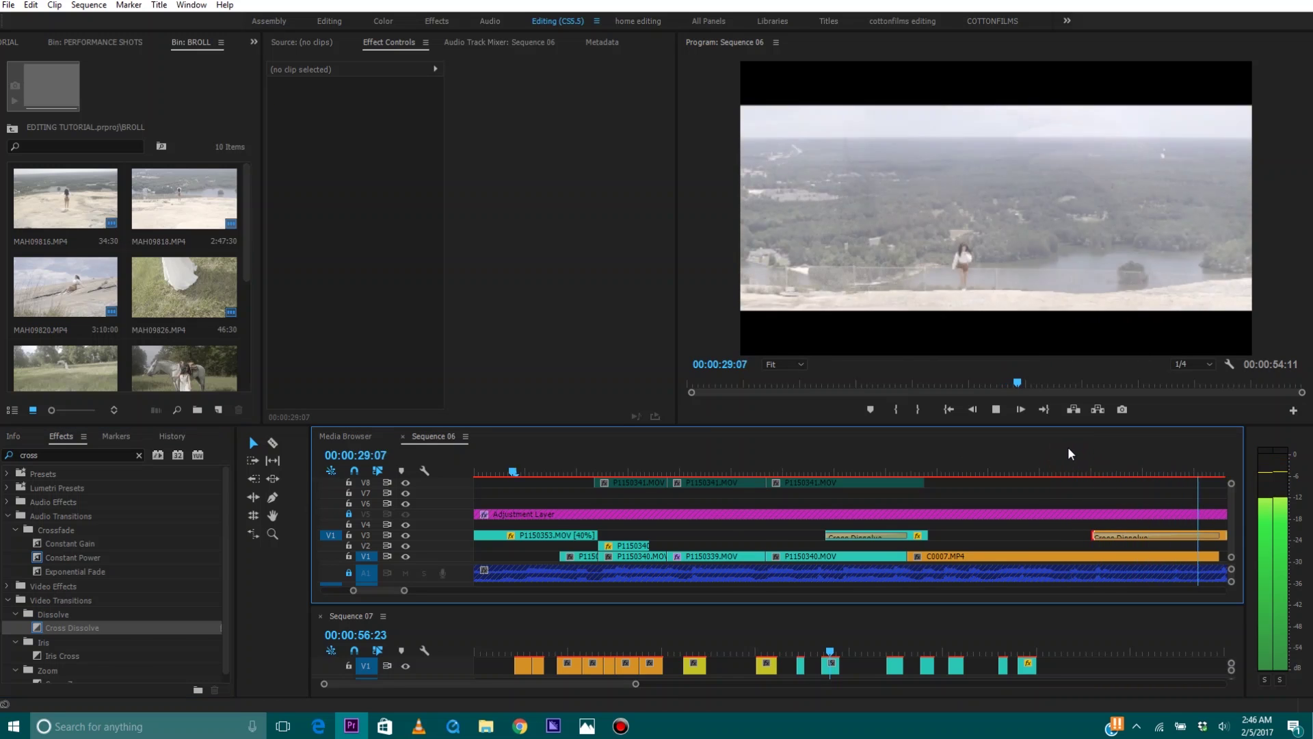
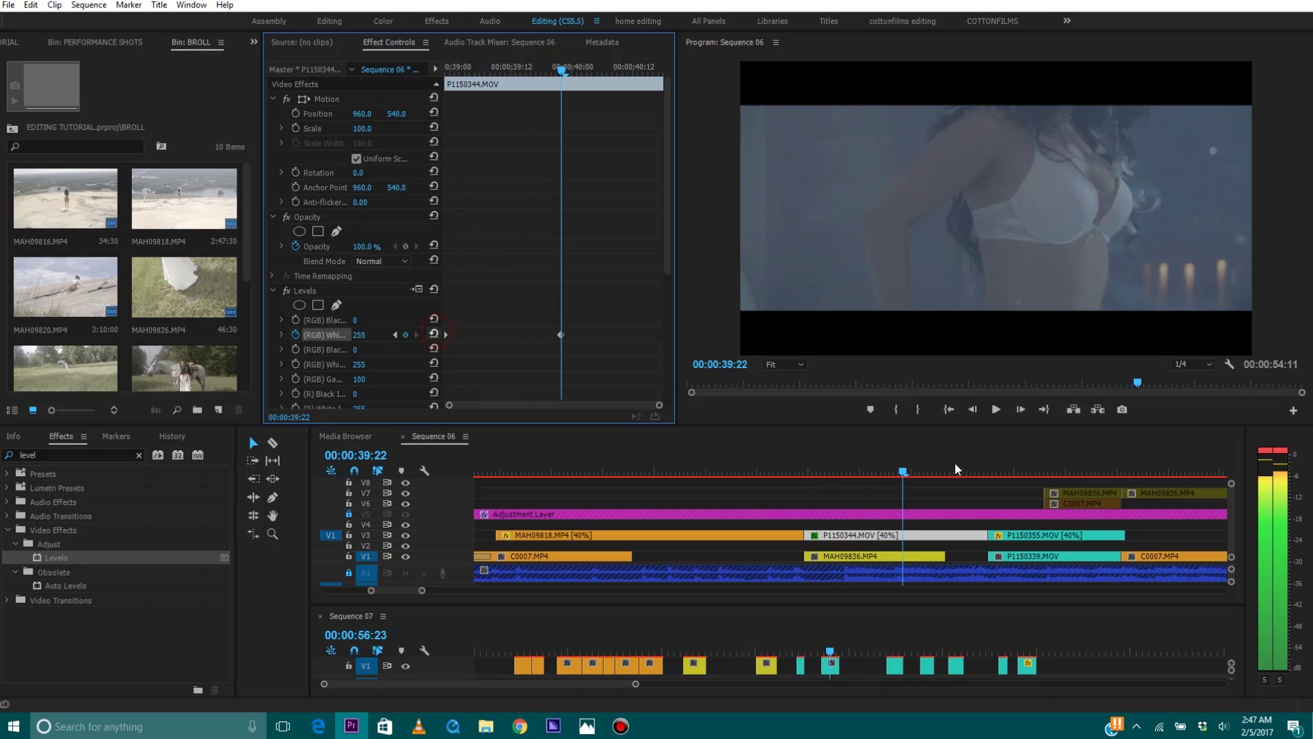
# Step: Play the section from before P1150344.MOV on V3 and park the playhead at 00:00:41:07 within P1150355.MOV
pyautogui.click(772, 471)
pyautogui.press('space')
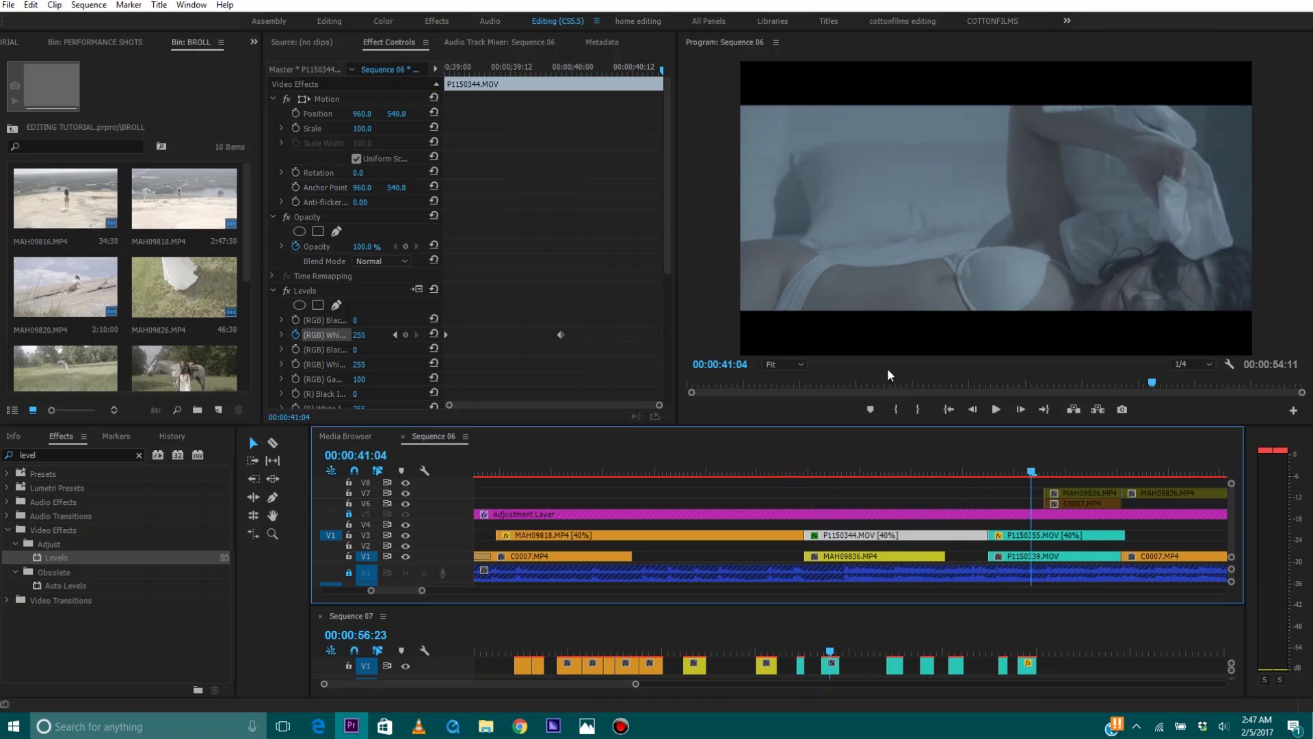
pyautogui.press('space')
pyautogui.moveTo(977, 453); pyautogui.dragTo(1053, 355)
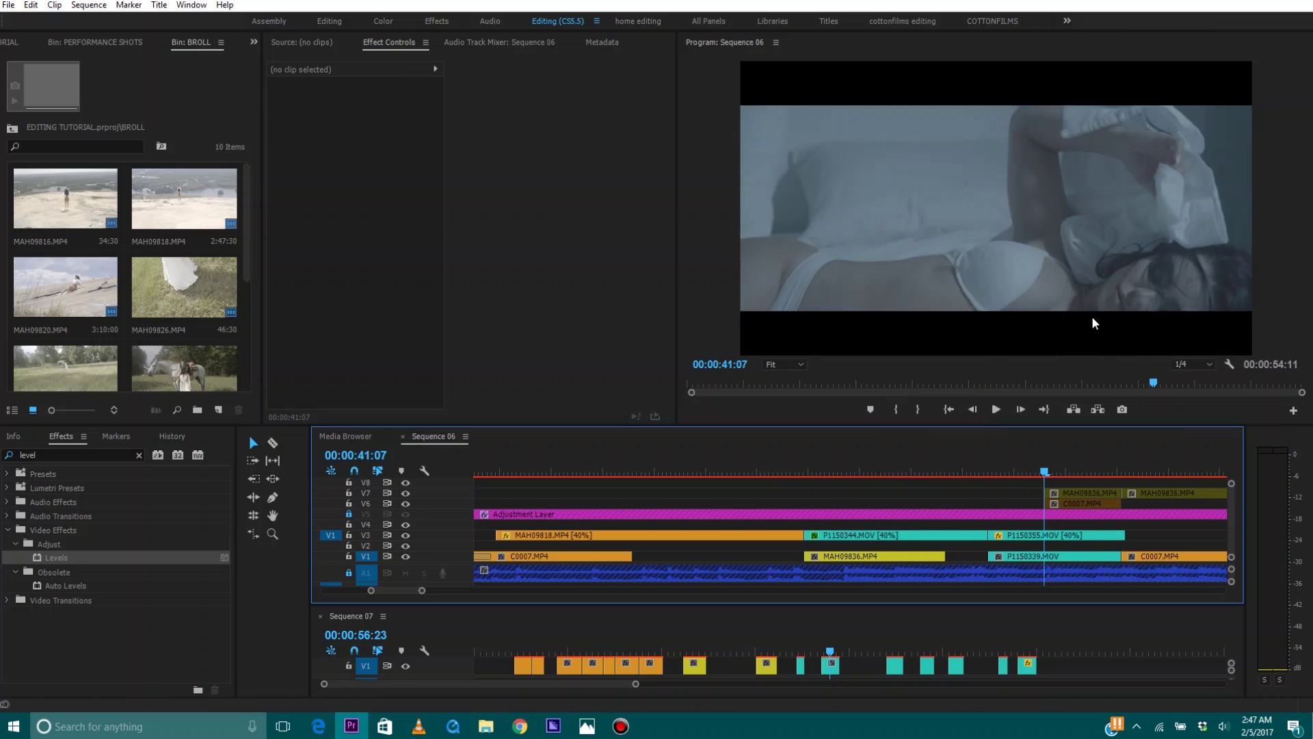
# Step: Cut P1150355.MOV on V3 at 00:00:41:07, speed up the part after the cut, and play it back
pyautogui.click(1065, 536)
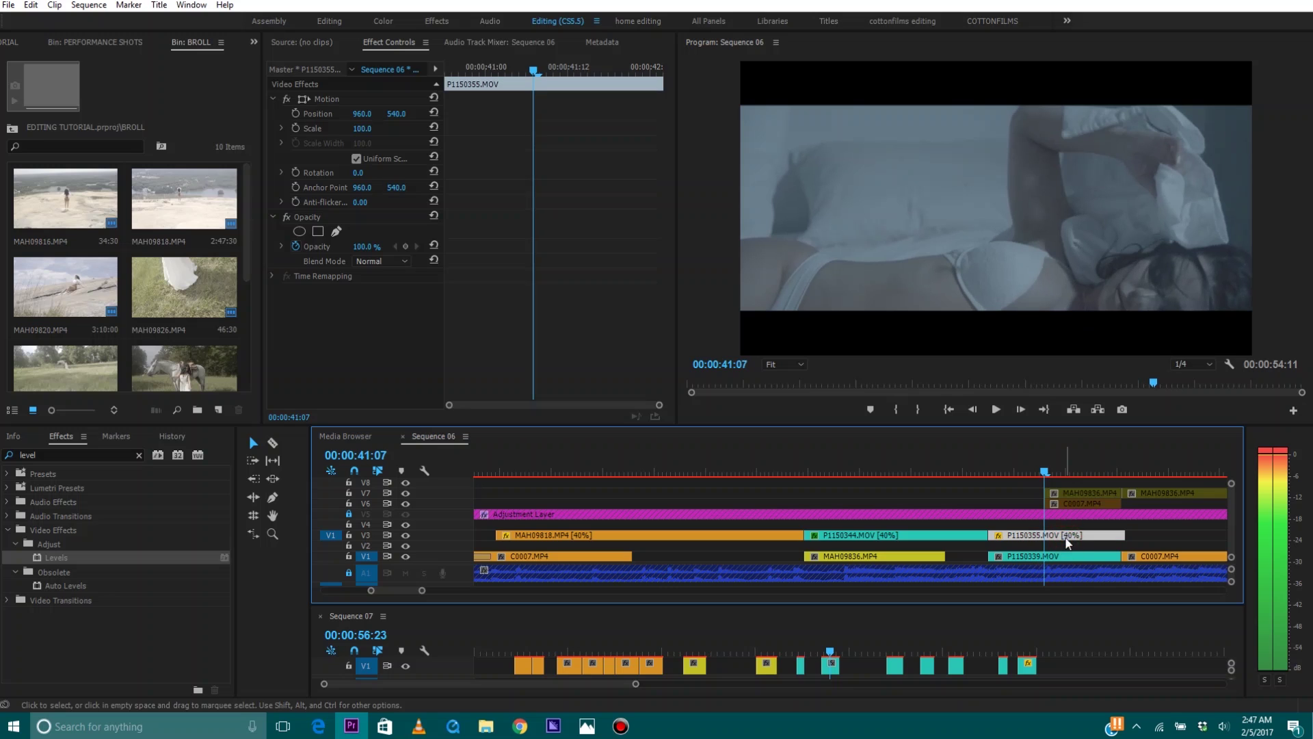
pyautogui.hotkey('ctrl', 'k')
pyautogui.hotkey('ctrl', 'r')
pyautogui.write('30')
pyautogui.press('Return')
pyautogui.press('space')
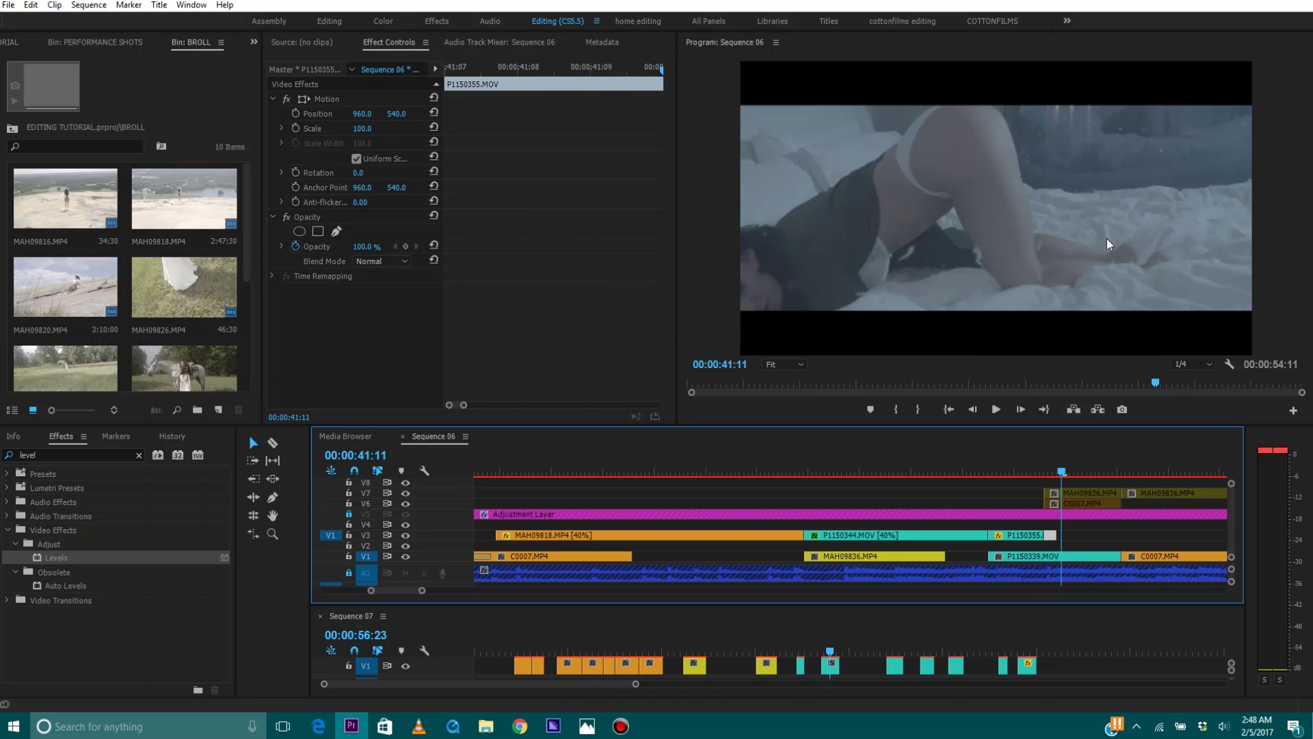
# Step: Extend the end of the sped-up P1150355.MOV piece on V3 to 00:00:41:11 and play back the section around the cut
pyautogui.moveTo(1058, 535); pyautogui.dragTo(1031, 463)
pyautogui.press('space')
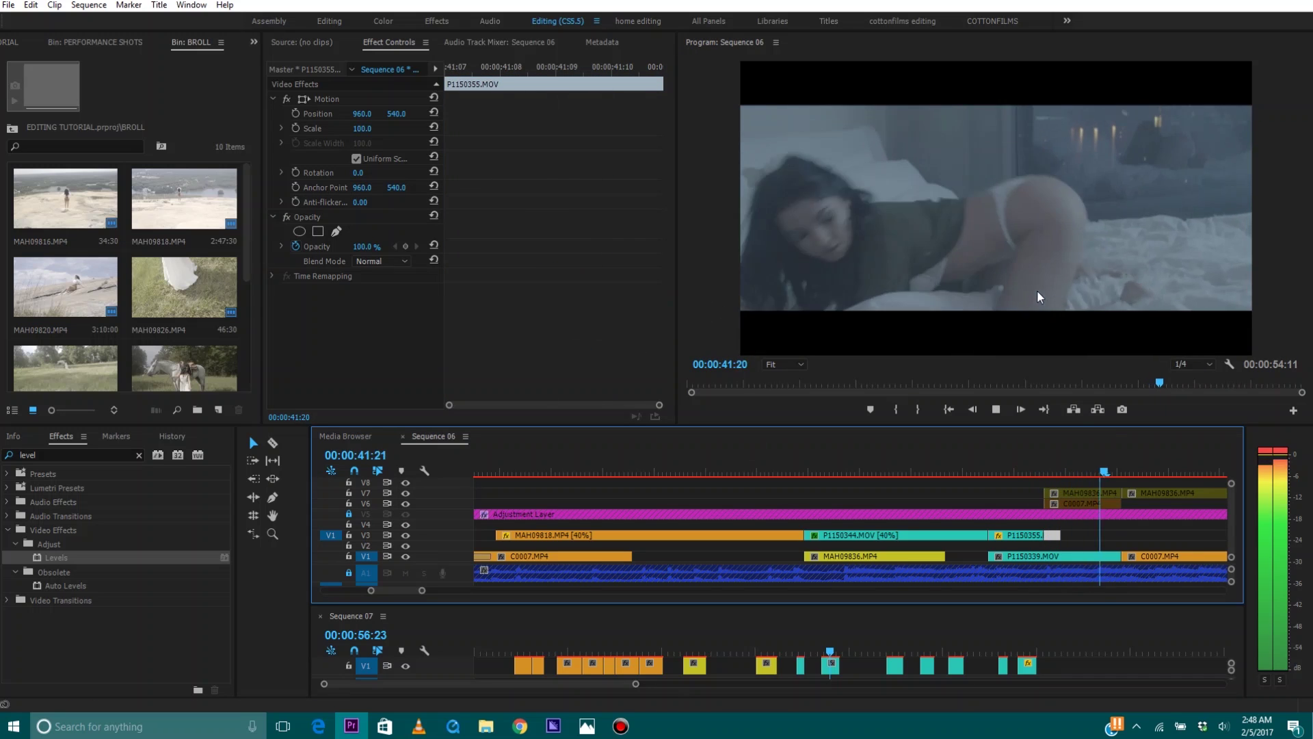
pyautogui.press('space')
pyautogui.click(1009, 467)
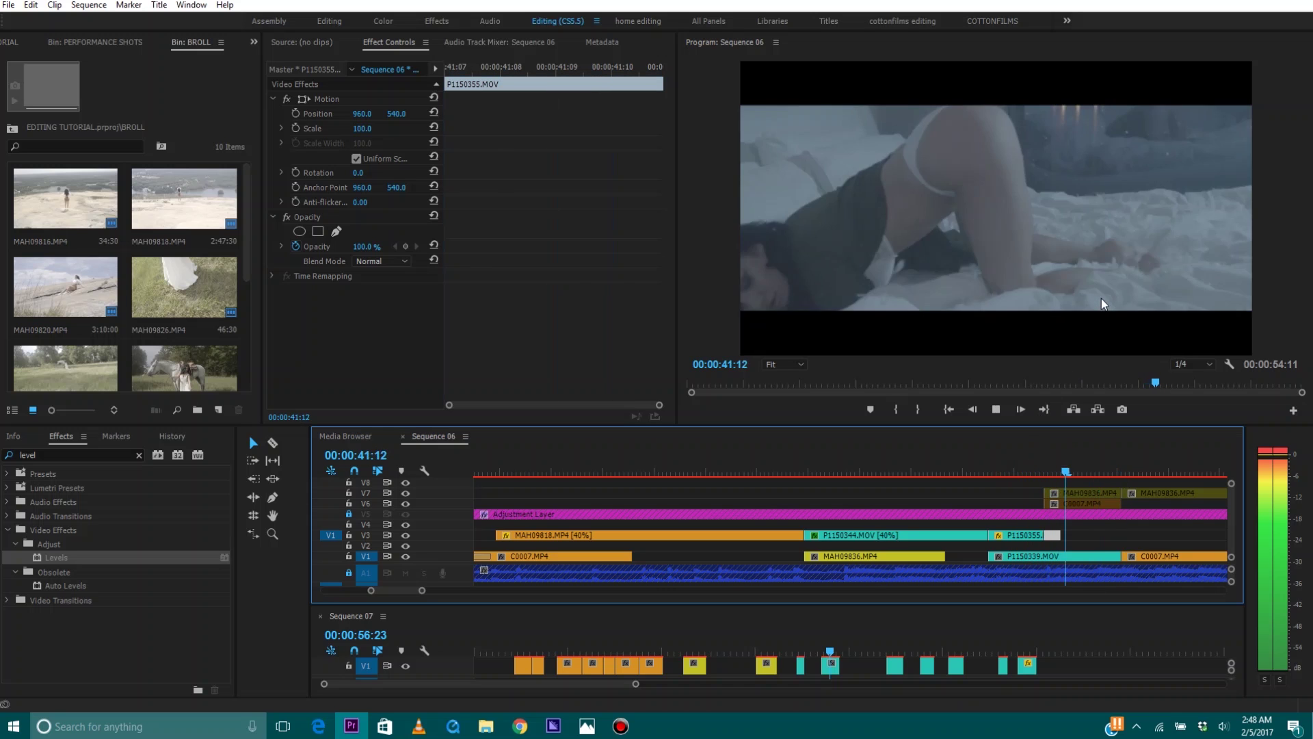
pyautogui.press('space')
pyautogui.click(1015, 467)
pyautogui.press('space')
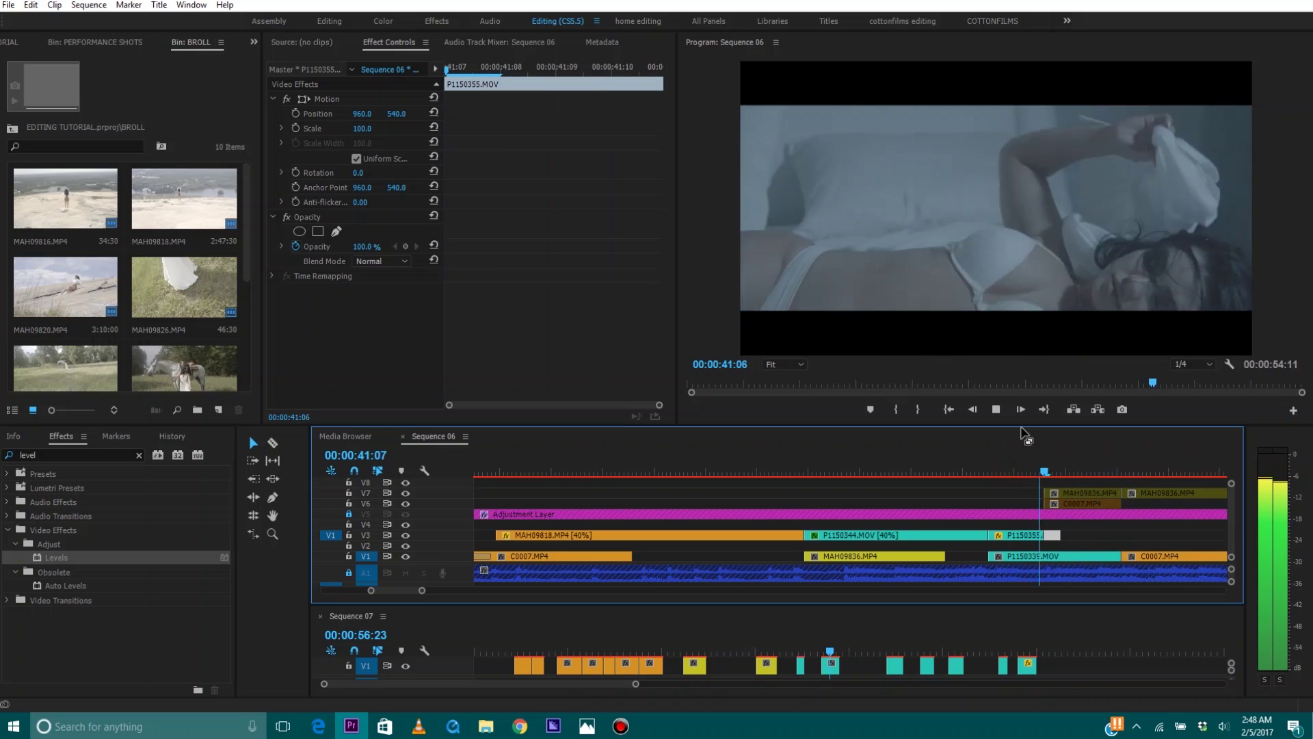
pyautogui.press('space')
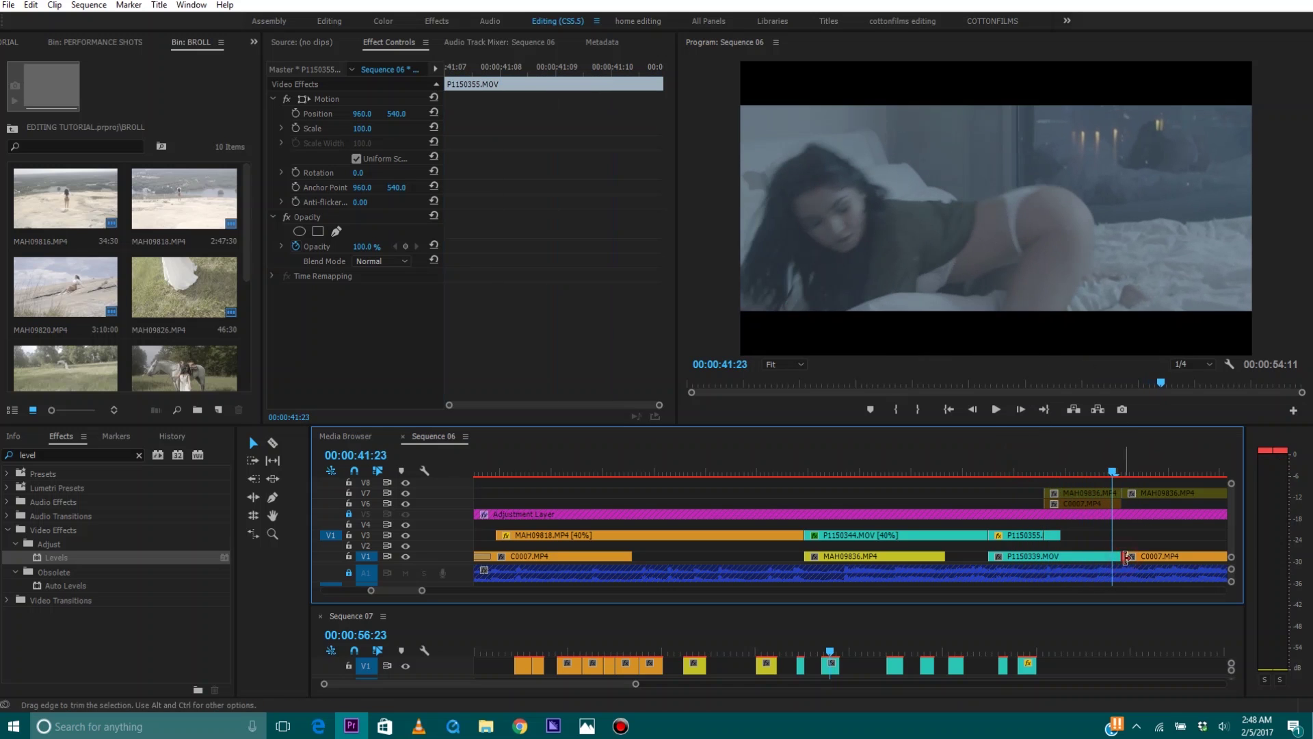
# Step: Add a Cross Dissolve between P1150339.MOV and C0007.MP4 on V1 and play it back
pyautogui.click(41, 455)
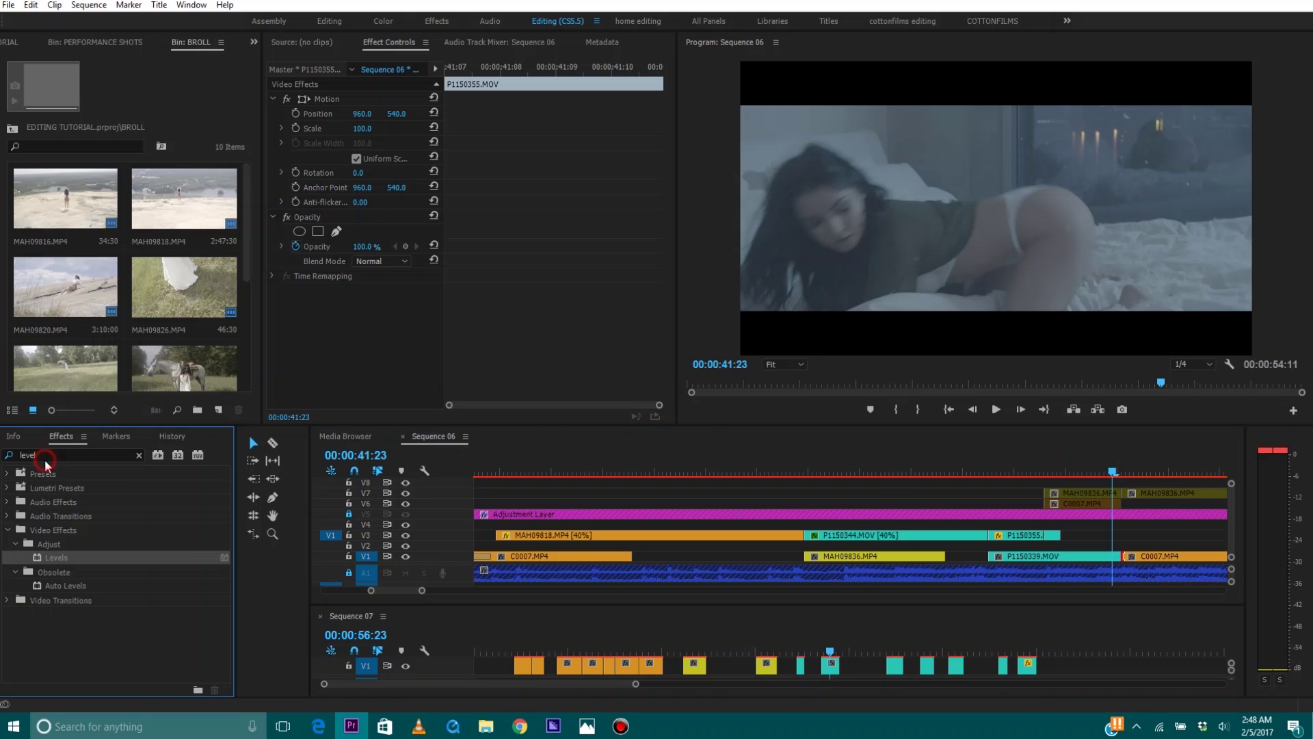
pyautogui.write('cross')
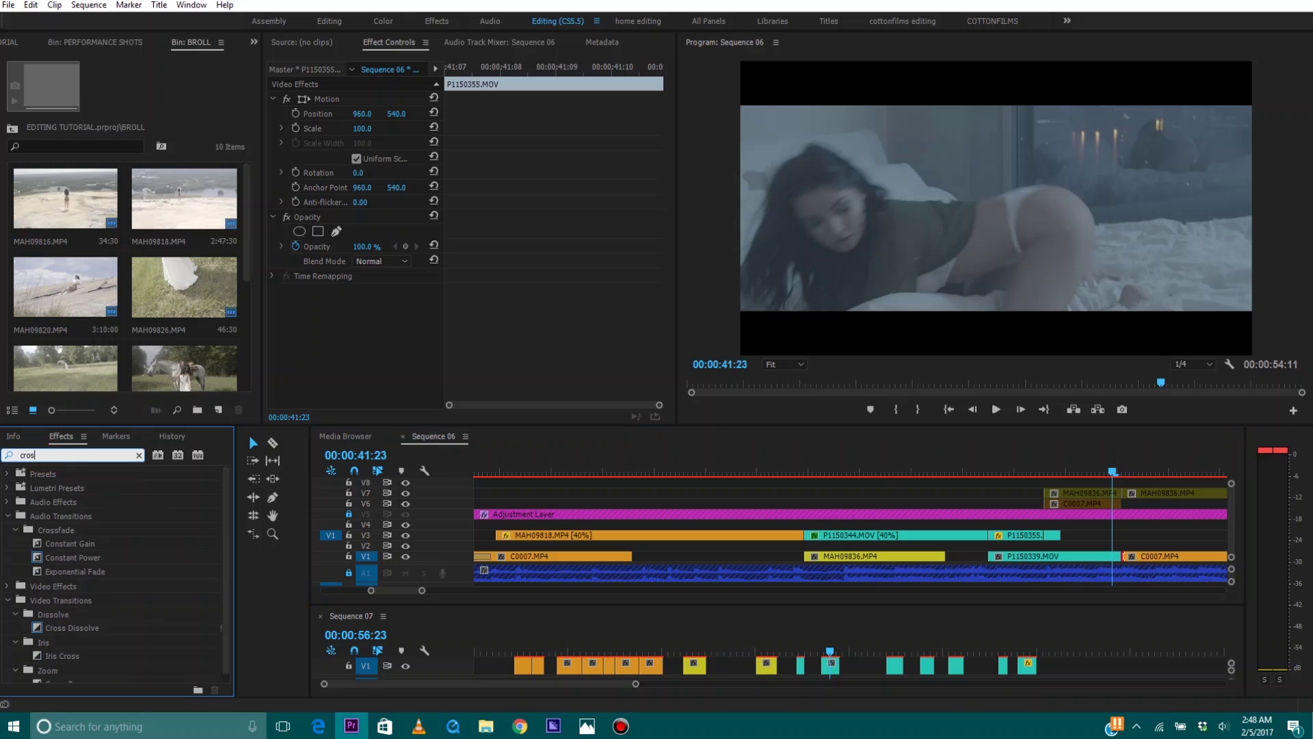
pyautogui.moveTo(44, 629); pyautogui.dragTo(1132, 560)
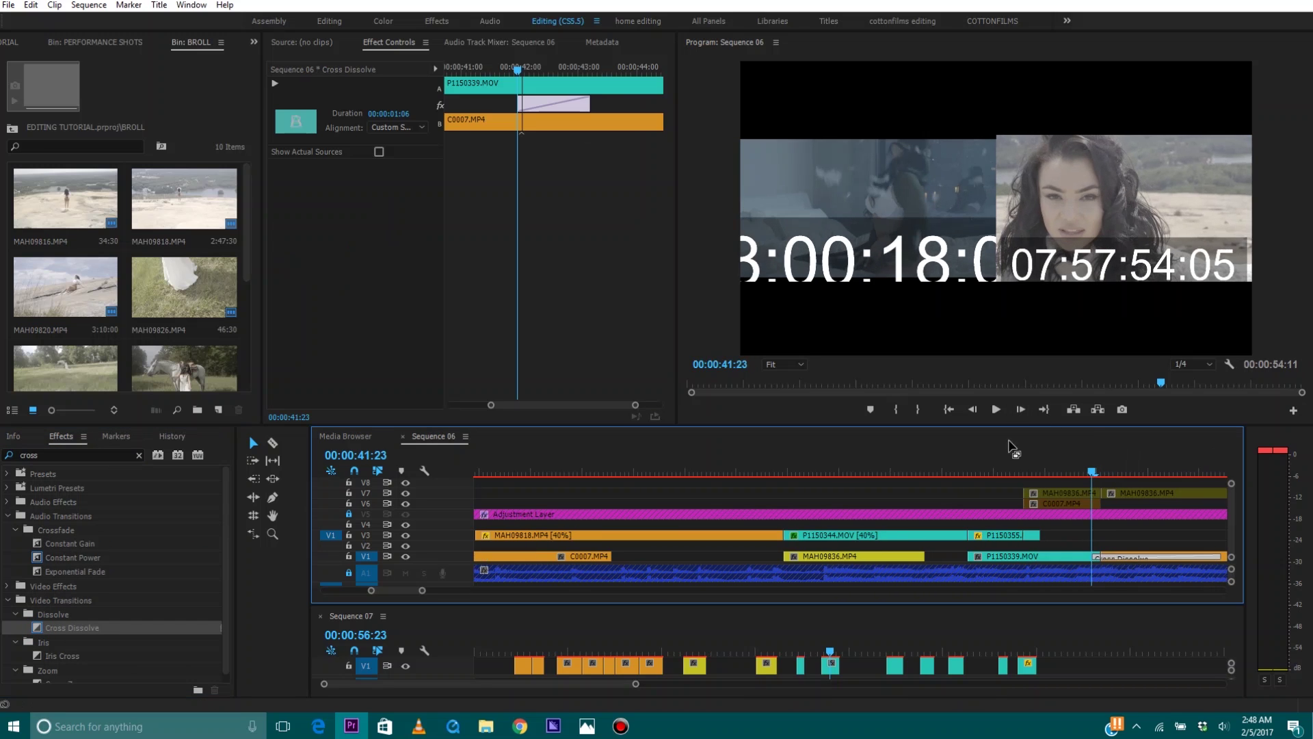
pyautogui.press('space')
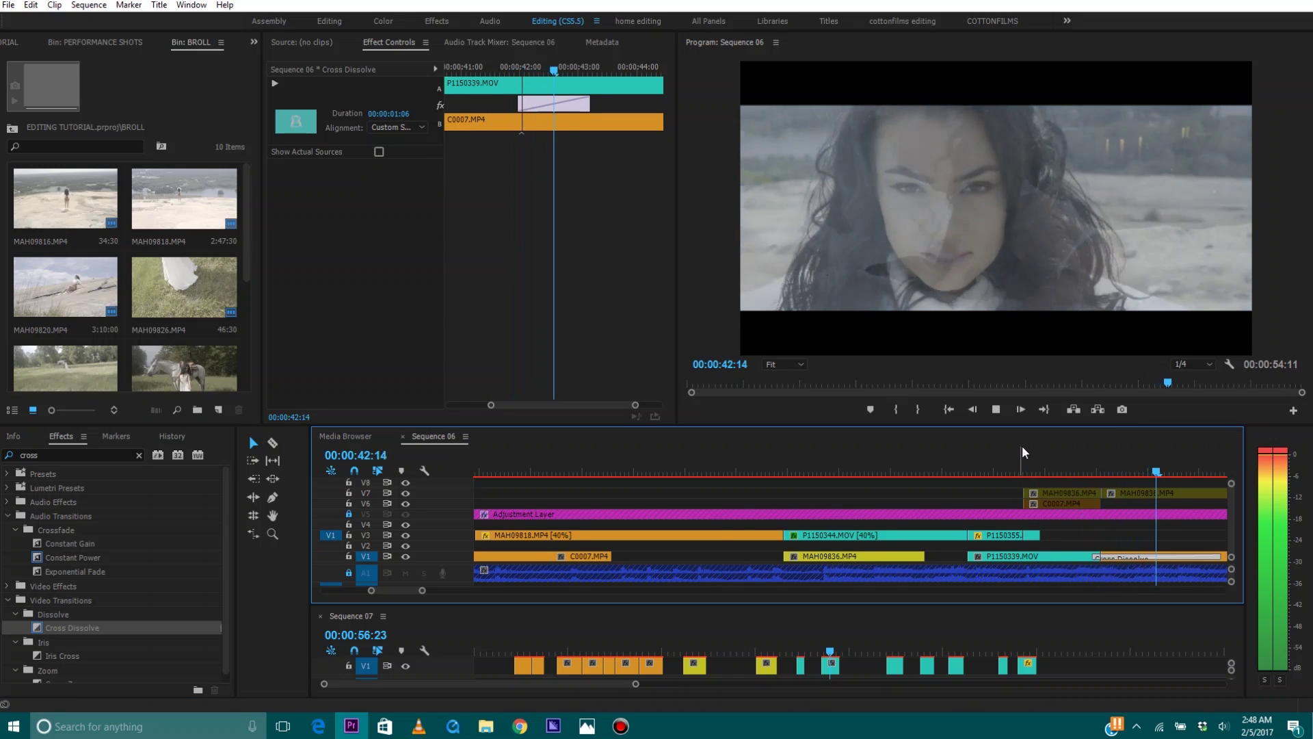
pyautogui.press('space')
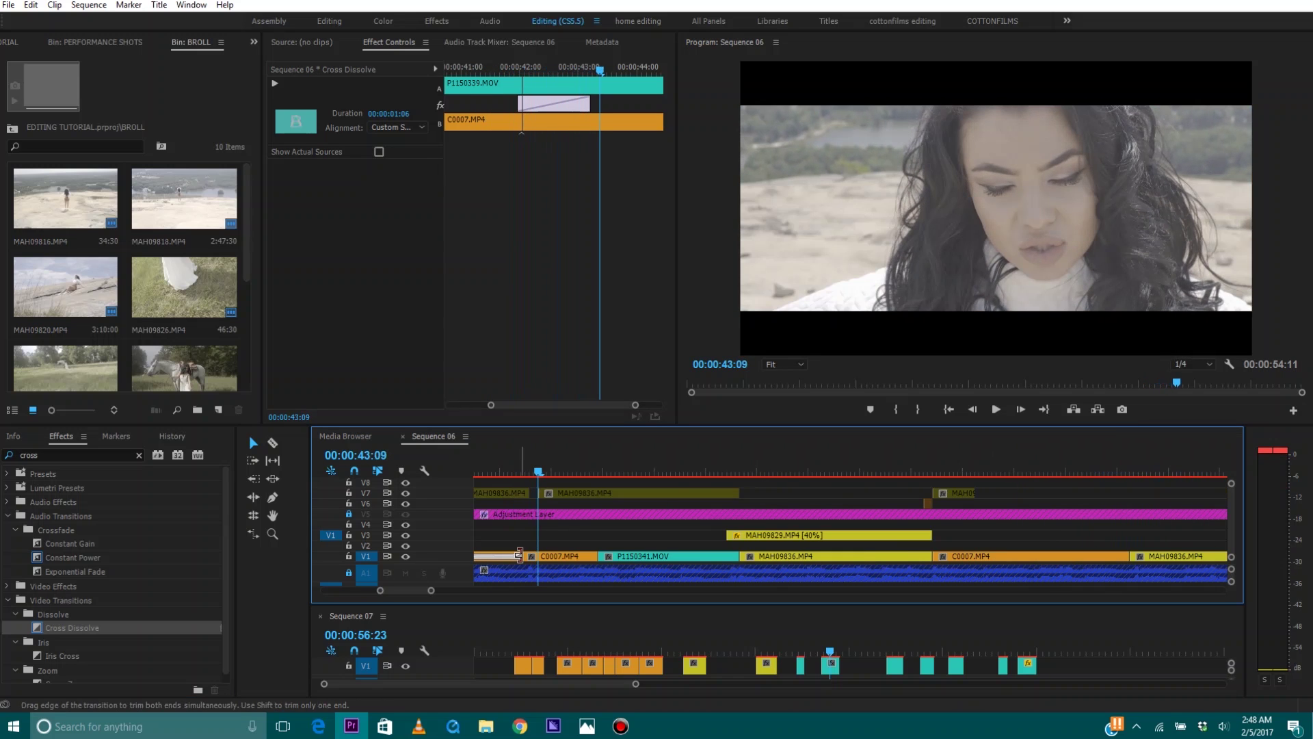
# Step: Lengthen the Cross Dissolve between P1150339.MOV and C0007.MP4 on V1 to 00:00:01:10 and preview it
pyautogui.moveTo(523, 556); pyautogui.dragTo(536, 562)
pyautogui.press('space')
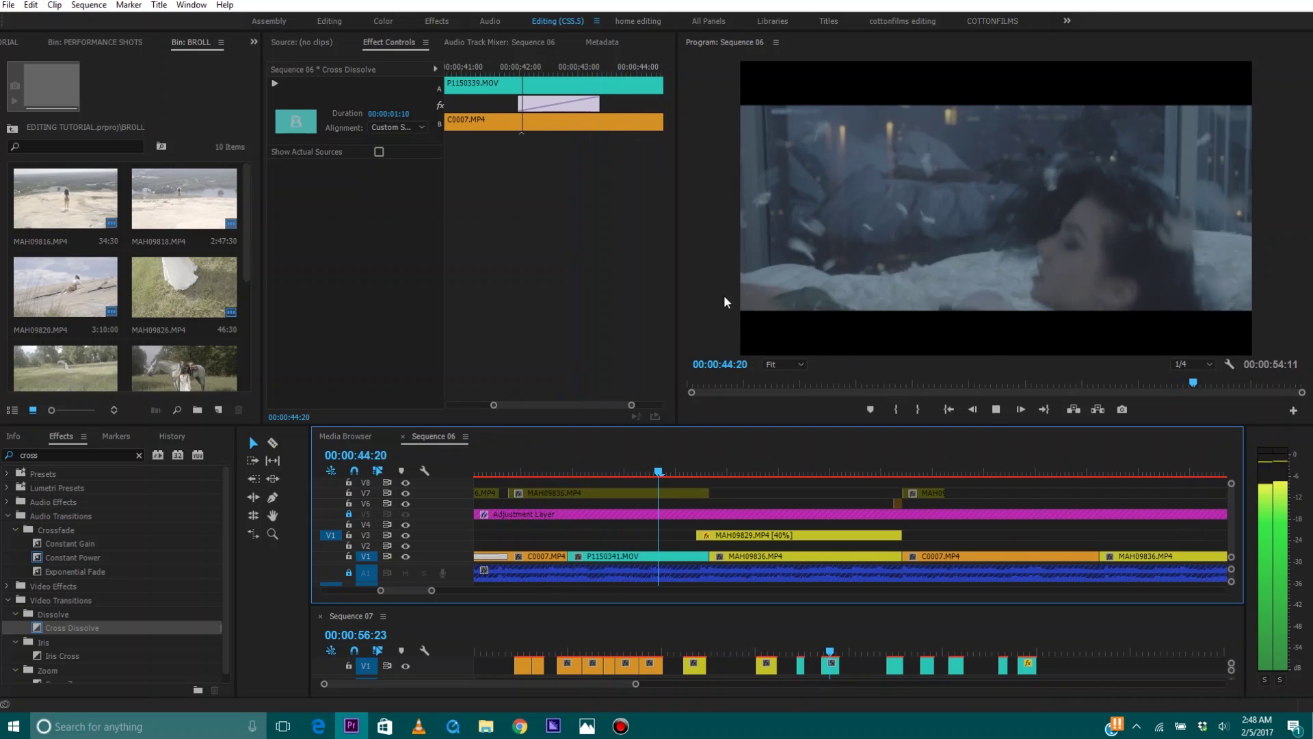
pyautogui.click(478, 475)
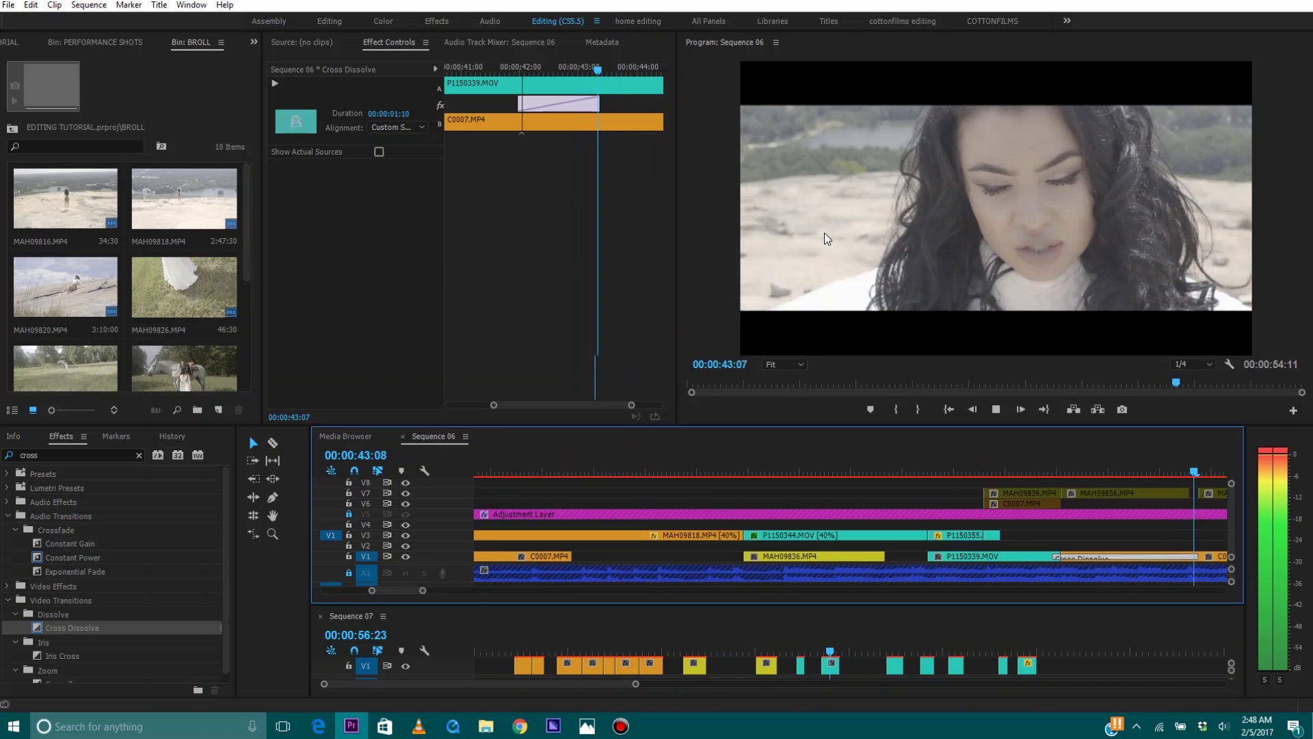
pyautogui.press('space')
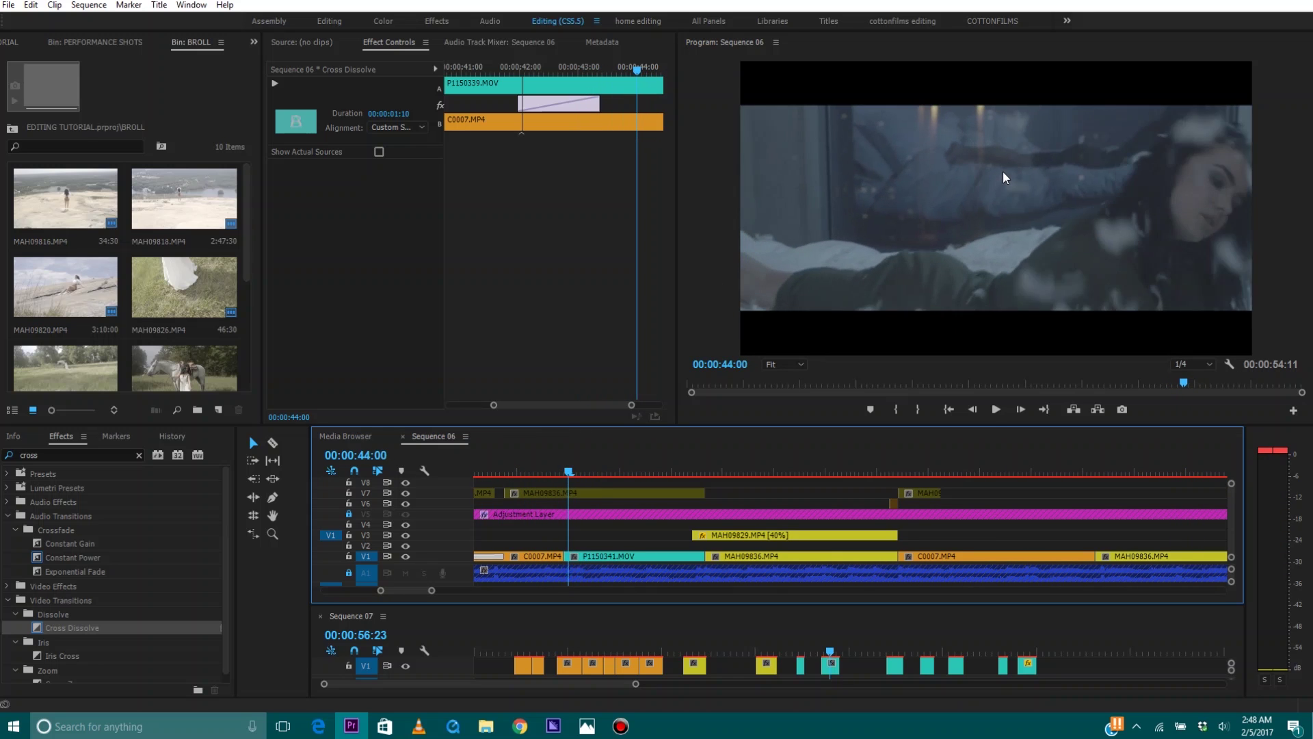
# Step: Duplicate P1150341.MOV from V1 onto V2 at 00:00:43:23 and add a frame hold to the copy
pyautogui.press('Left')
pyautogui.moveTo(605, 556); pyautogui.dragTo(605, 546)
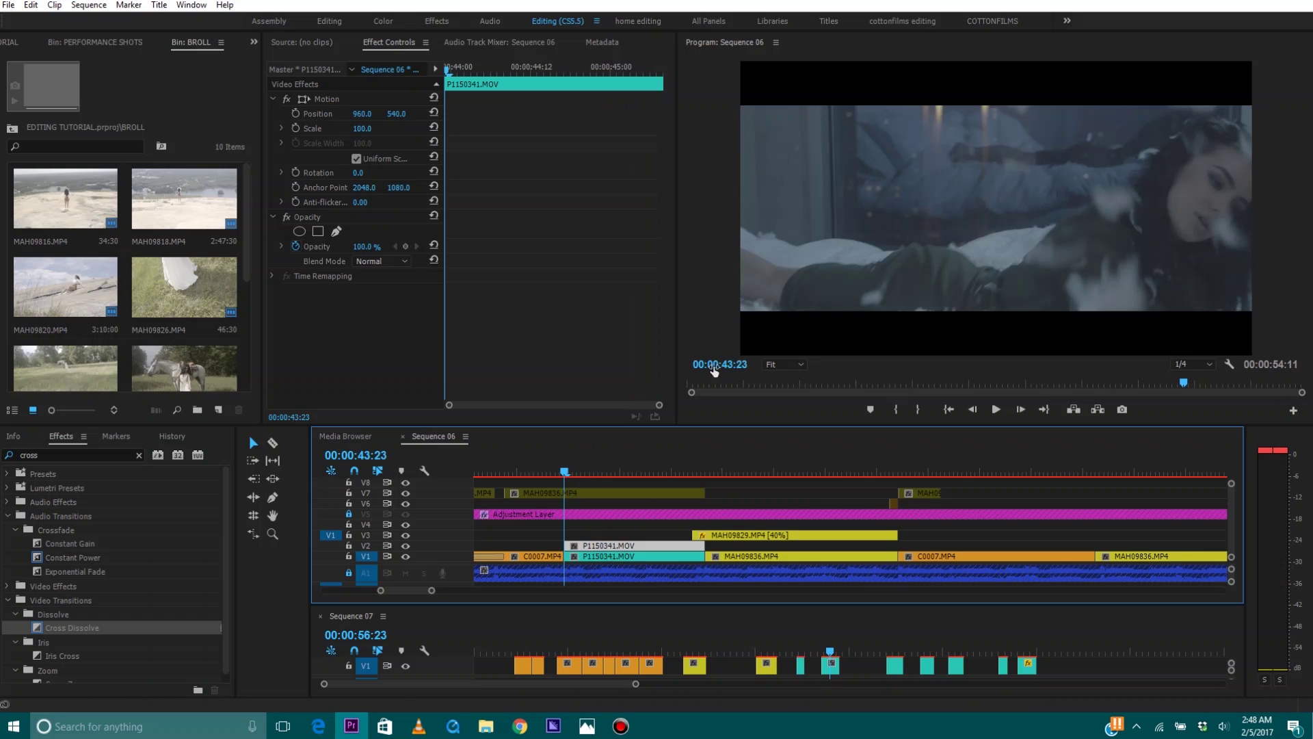
pyautogui.rightClick(604, 554)
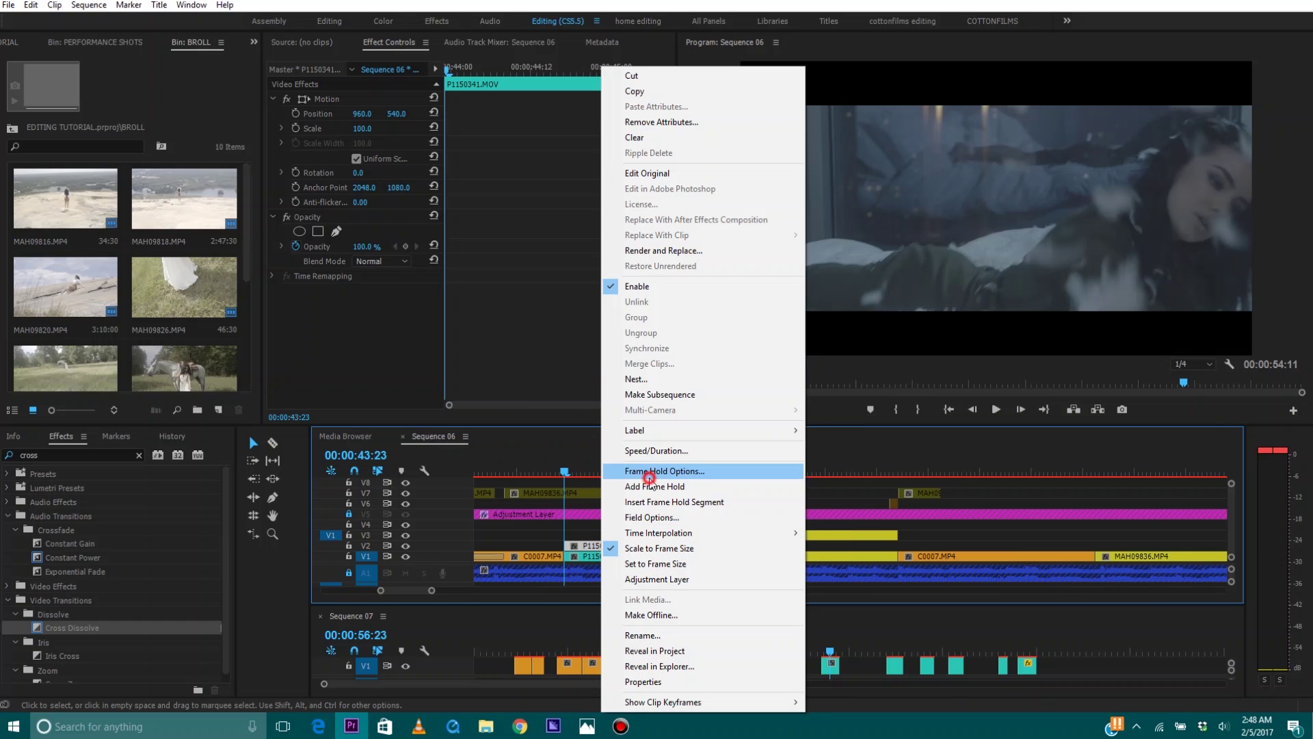
pyautogui.click(649, 476)
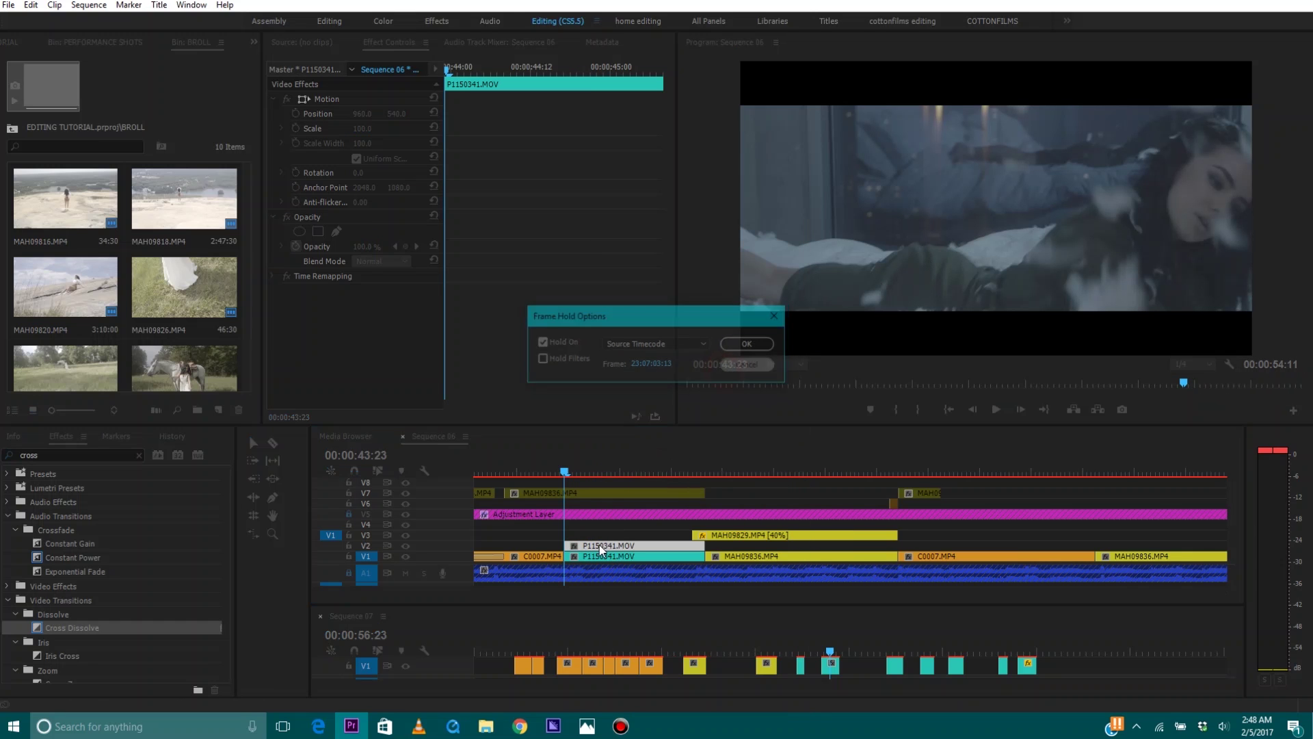
pyautogui.click(727, 369)
pyautogui.rightClick(602, 550)
pyautogui.click(639, 486)
# Step: Set the frame-held P1150341.MOV copy's blend mode to Linear Dodge (Add) and keyframe its opacity at 100% at 00:00:44:00
pyautogui.press('Right')
pyautogui.click(404, 260)
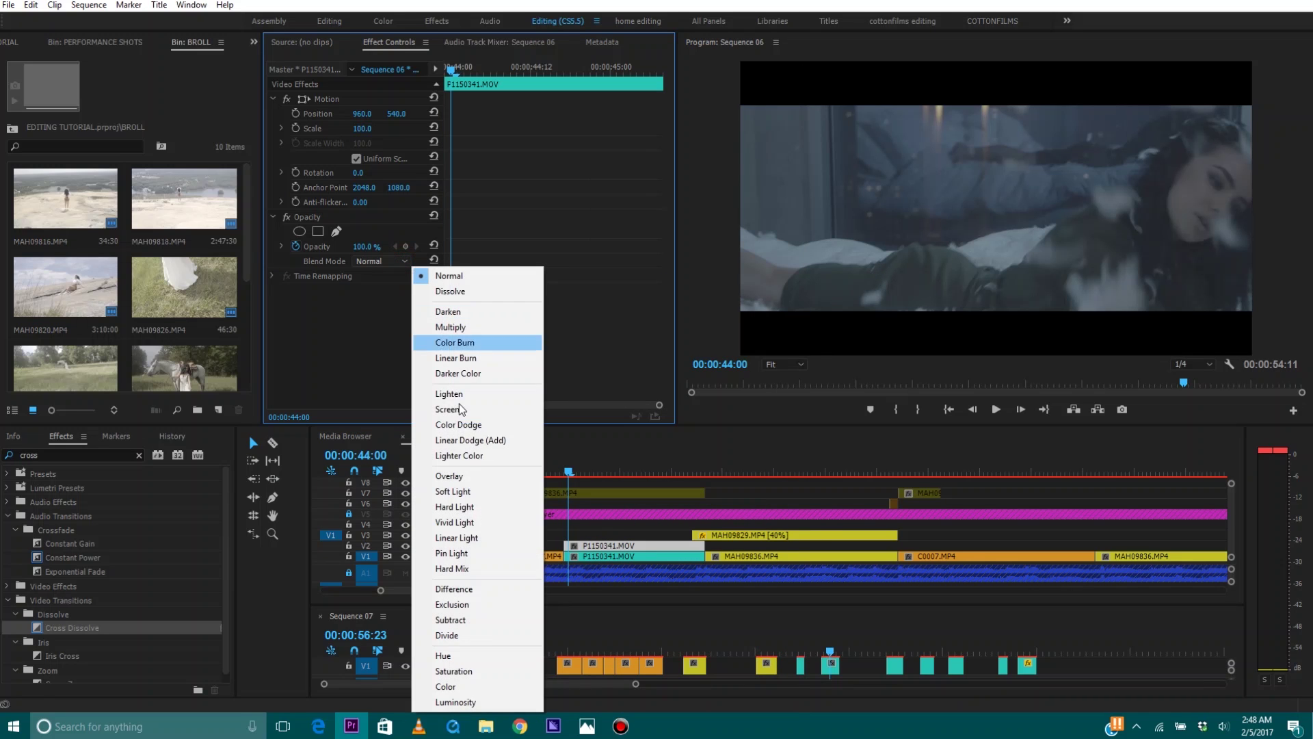
pyautogui.click(465, 440)
pyautogui.click(406, 247)
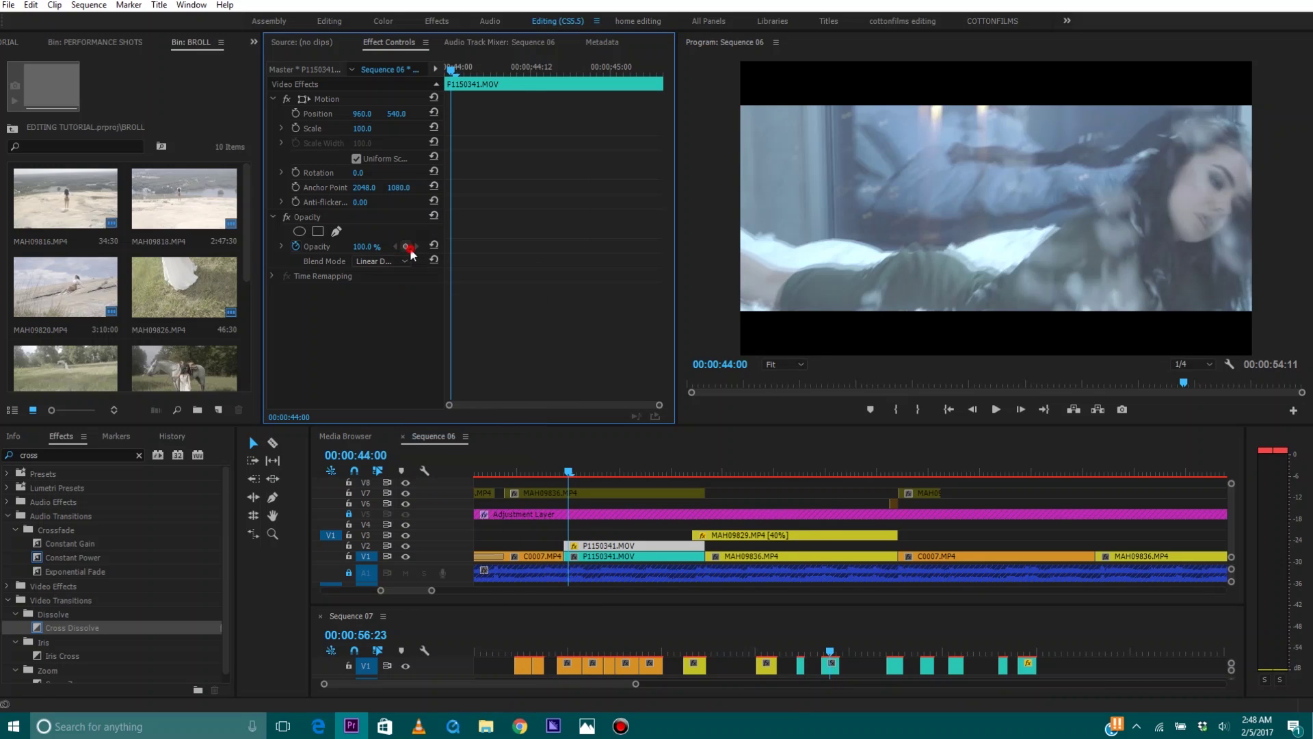
# Step: Lower the P1150341.MOV overlay's opacity at 00:00:44:16 to fade it out, trim its end on V2, and play it back
pyautogui.press('space')
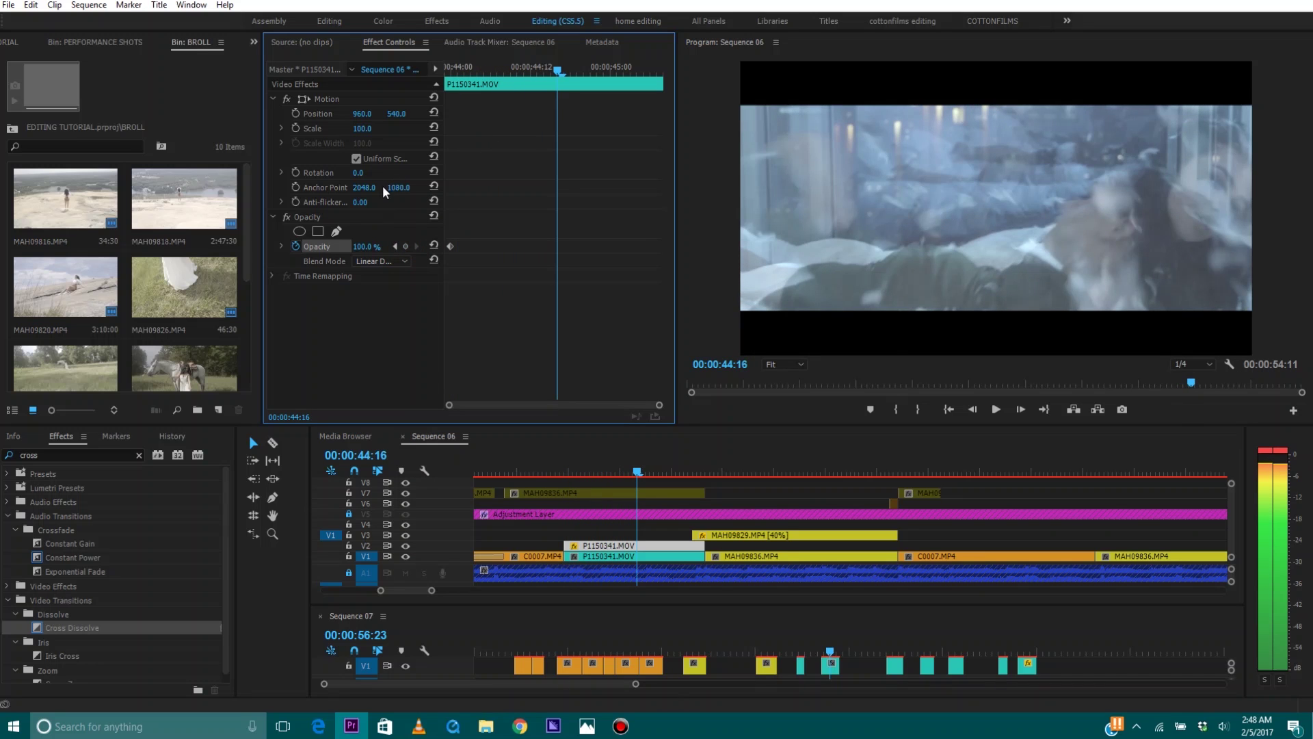
pyautogui.moveTo(368, 246); pyautogui.dragTo(308, 247)
pyautogui.moveTo(701, 541); pyautogui.dragTo(636, 545)
pyautogui.click(554, 470)
pyautogui.press('space')
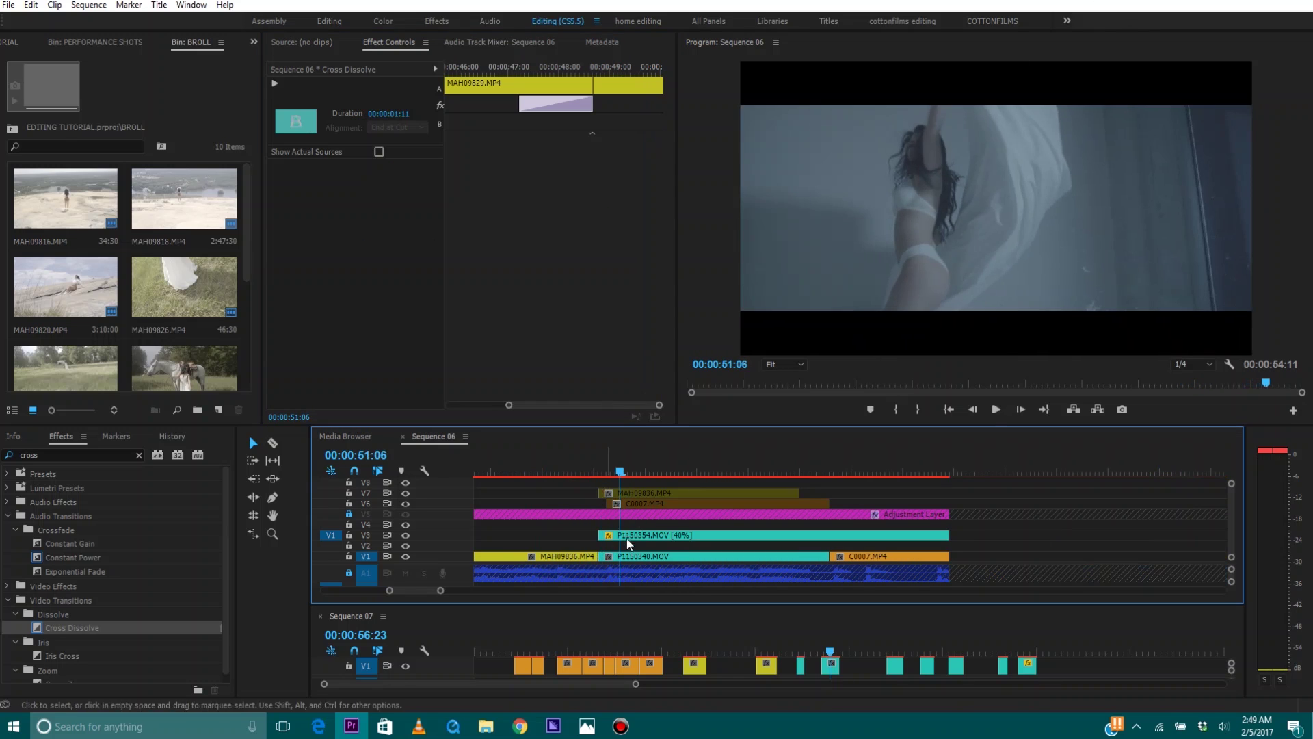
# Step: Delete P1150340.MOV from V1, add a Cross Dissolve to the start of P1150354.MOV on V3, and play it back
pyautogui.click(636, 555)
pyautogui.press('Delete')
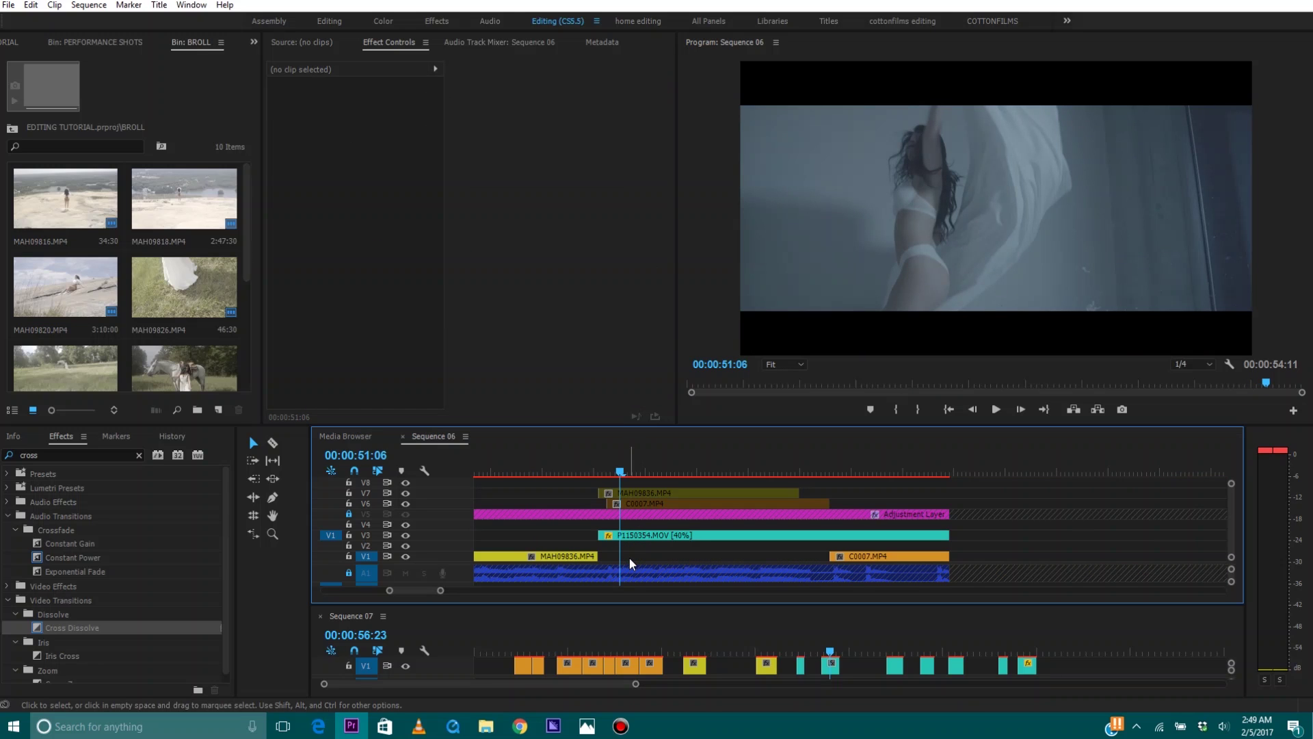
pyautogui.moveTo(48, 623); pyautogui.dragTo(443, 555)
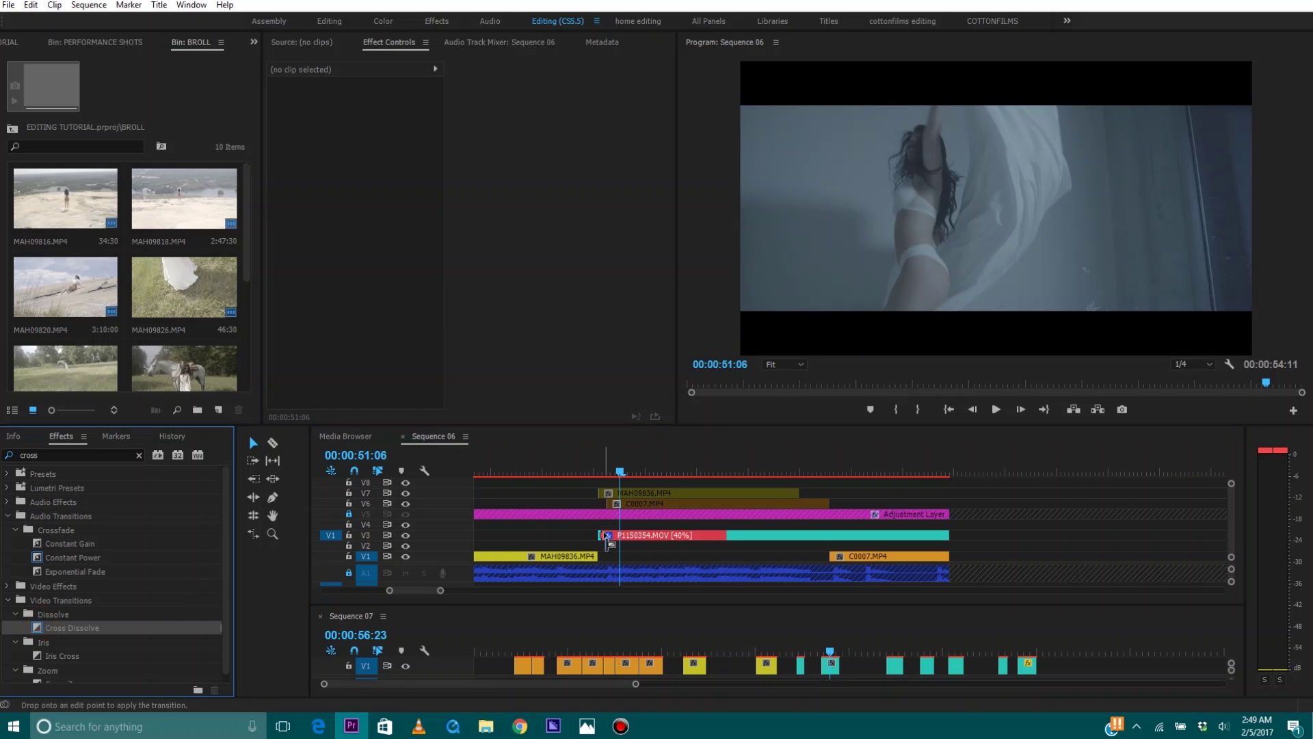
pyautogui.moveTo(607, 537); pyautogui.dragTo(607, 537)
pyautogui.moveTo(568, 472); pyautogui.dragTo(585, 595)
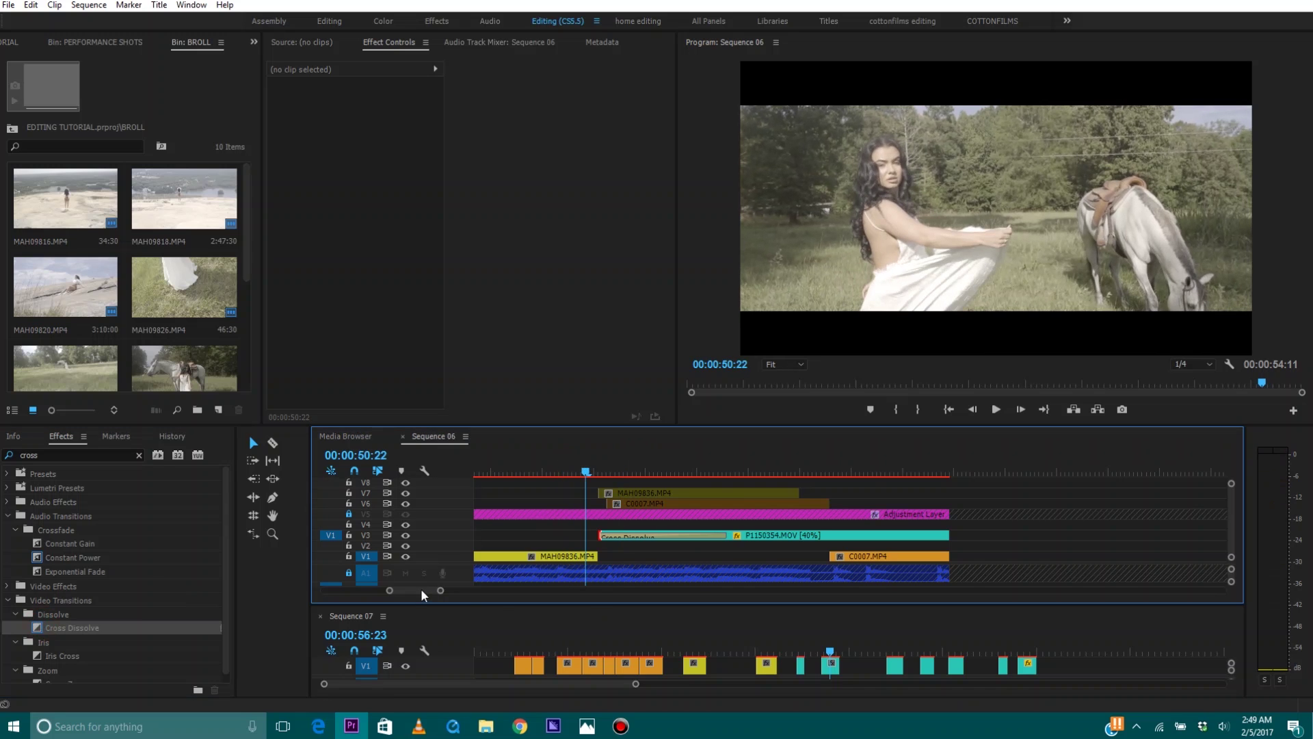
pyautogui.moveTo(441, 590); pyautogui.dragTo(461, 589)
pyautogui.press('space')
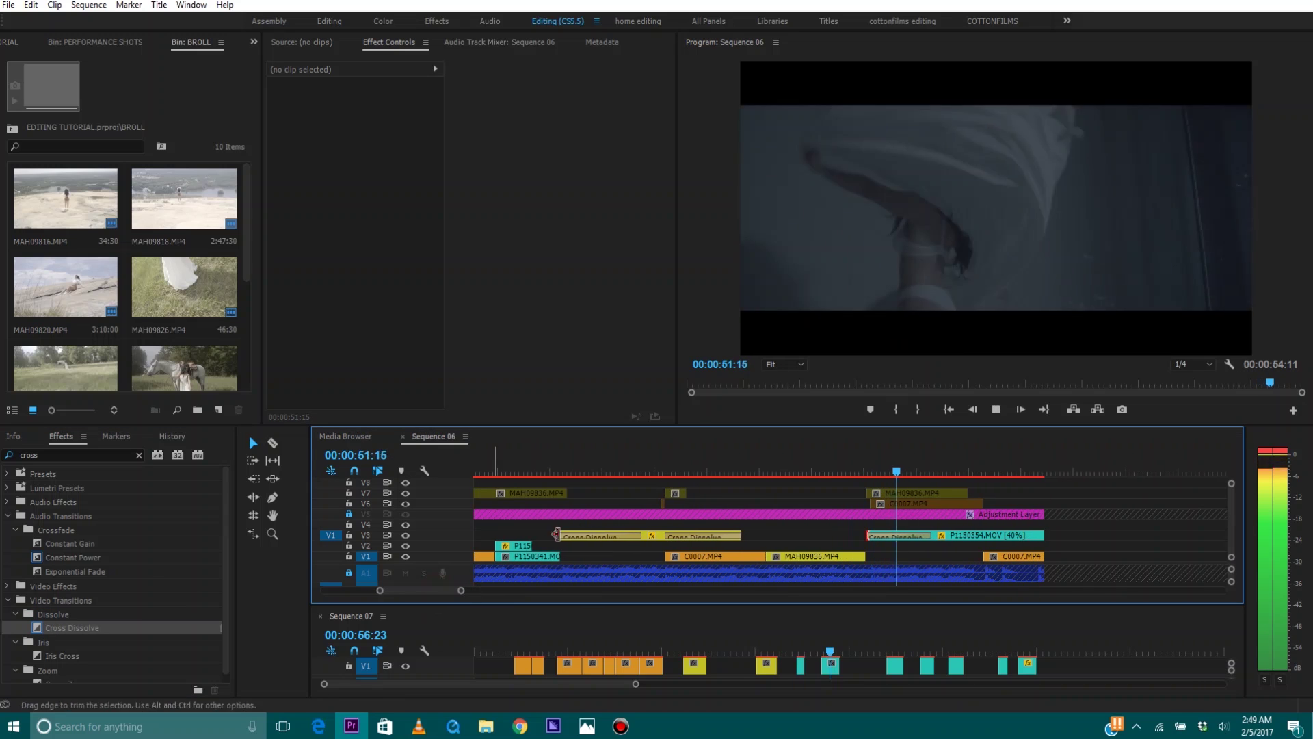
pyautogui.press('space')
# Step: Lengthen the Cross Dissolve at the start of P1150354.MOV on V3 to 00:00:02:08 and play it back
pyautogui.click(924, 536)
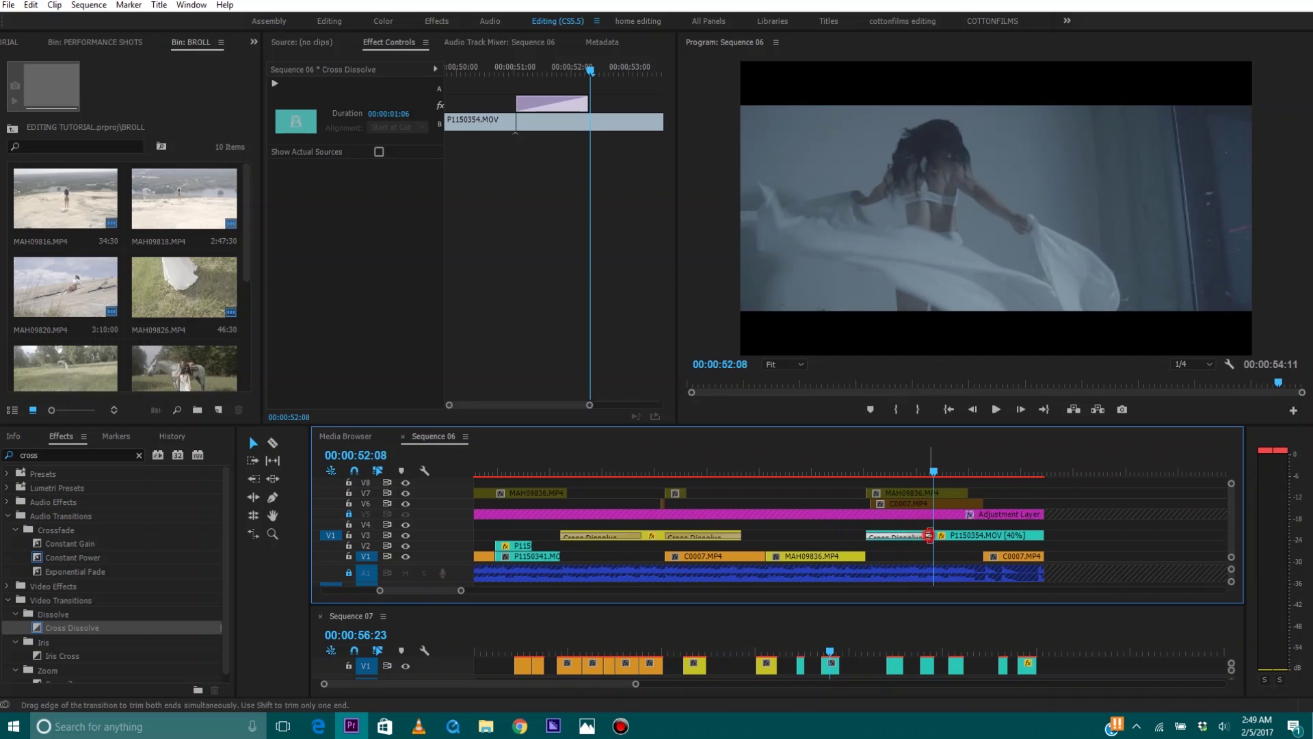
pyautogui.click(863, 470)
pyautogui.press('space')
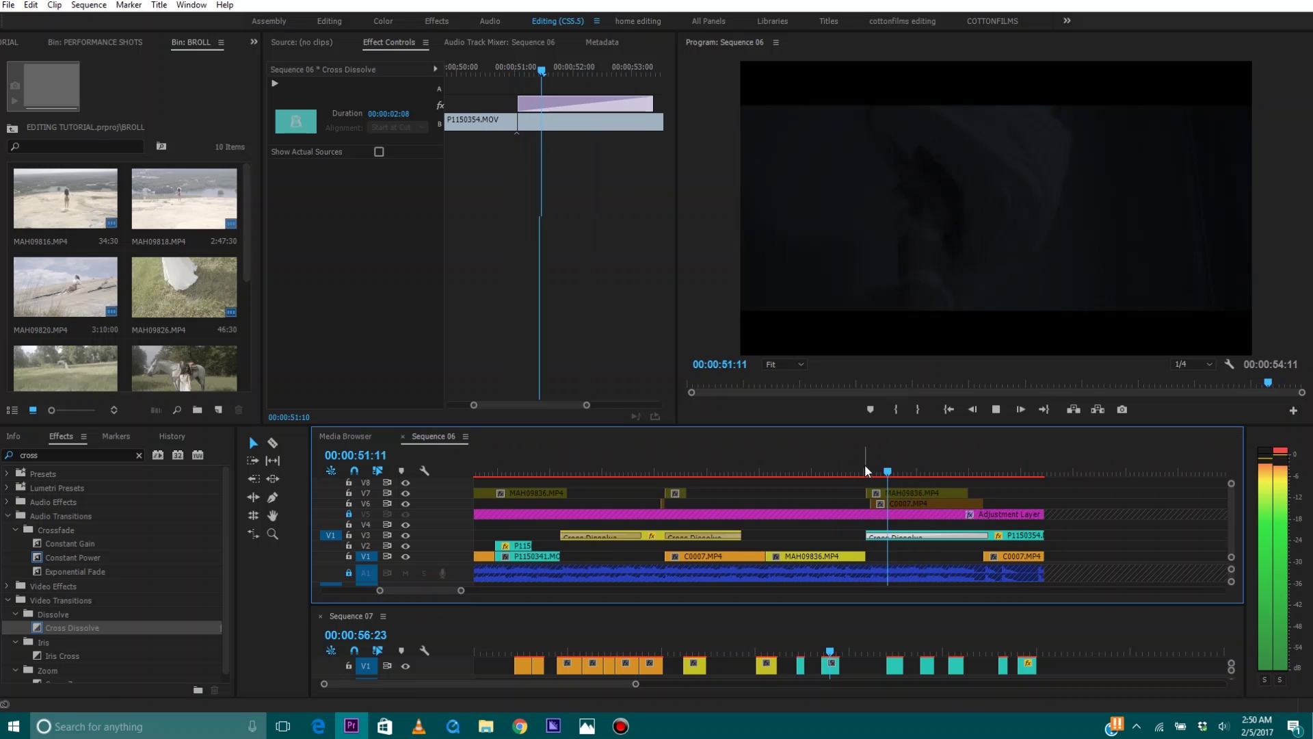
# Step: Delete the last C0007.MP4 clip at the end of V1
pyautogui.press('Home')
pyautogui.click(1012, 554)
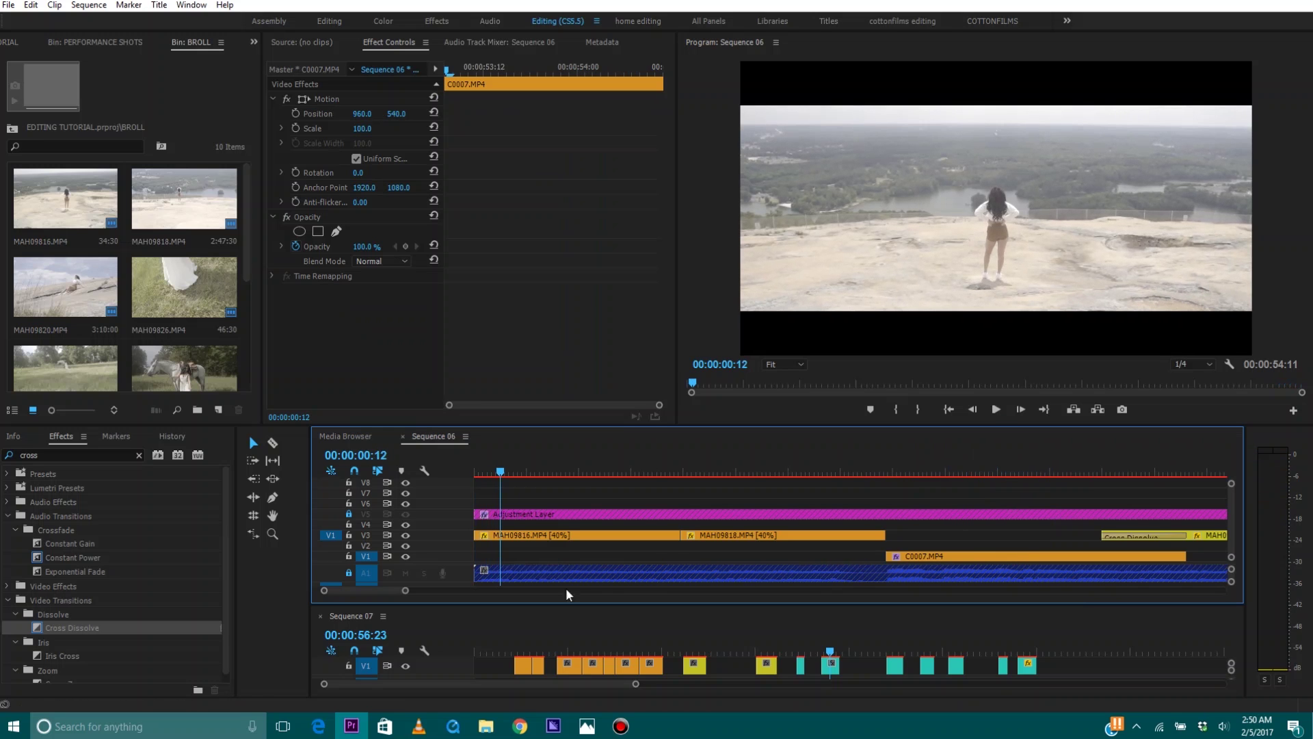
pyautogui.moveTo(408, 594); pyautogui.dragTo(650, 592)
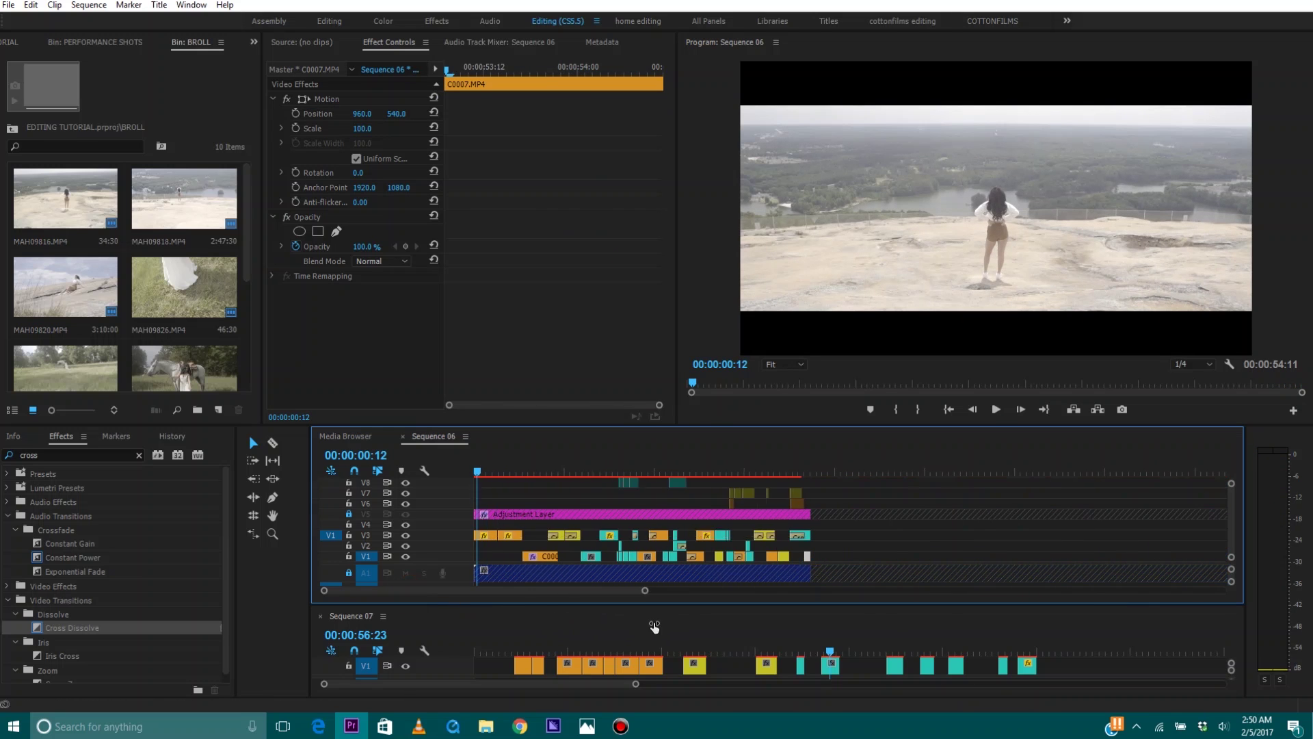
pyautogui.click(798, 547)
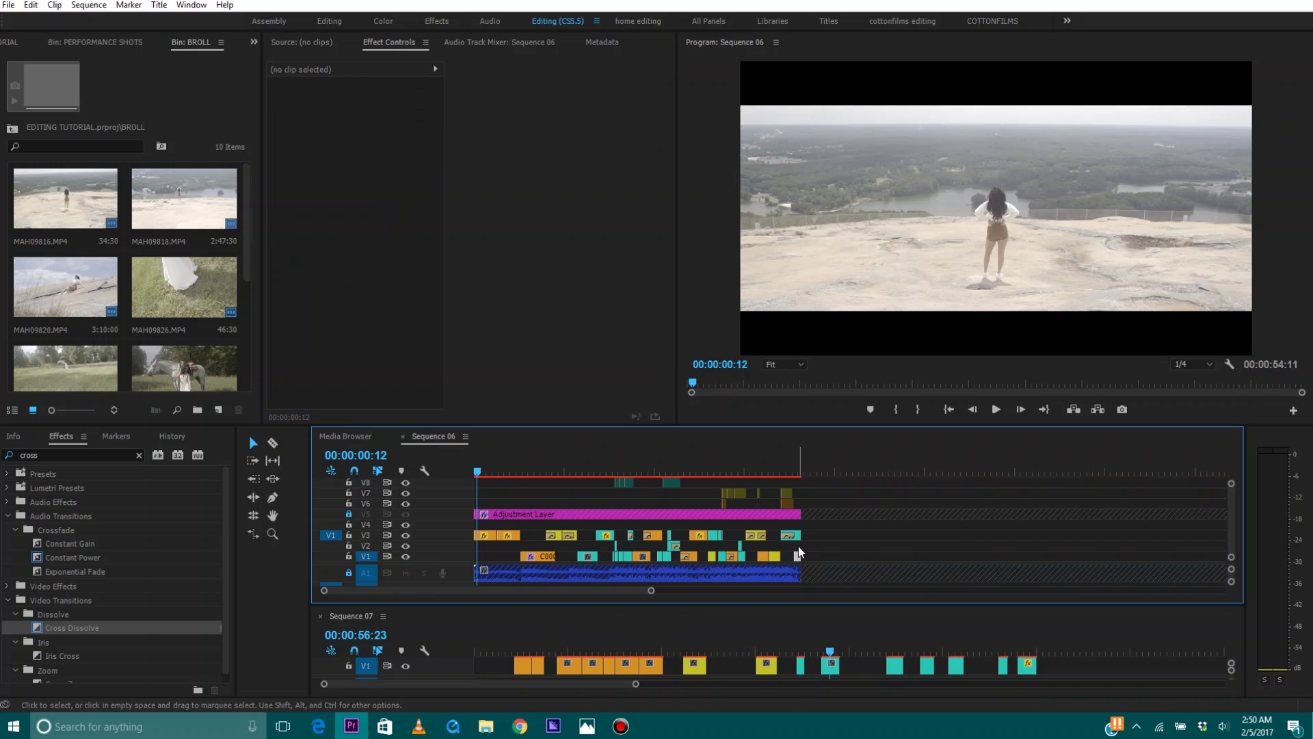
# Step: Play Sequence 06 through in the maximized Program Monitor, move to its end, and restore the editing layout
pyautogui.moveTo(649, 592); pyautogui.dragTo(517, 592)
pyautogui.press('`')
pyautogui.press('space')
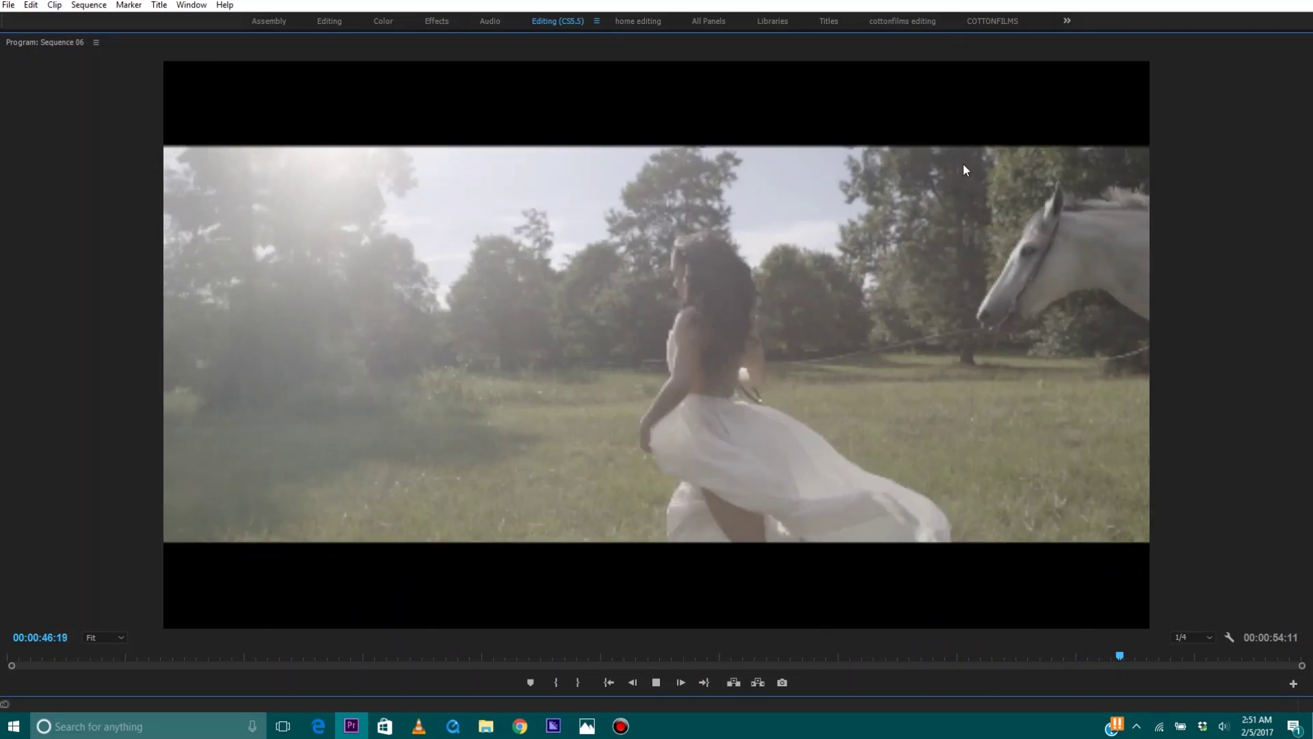
pyautogui.press('End')
pyautogui.press('`')
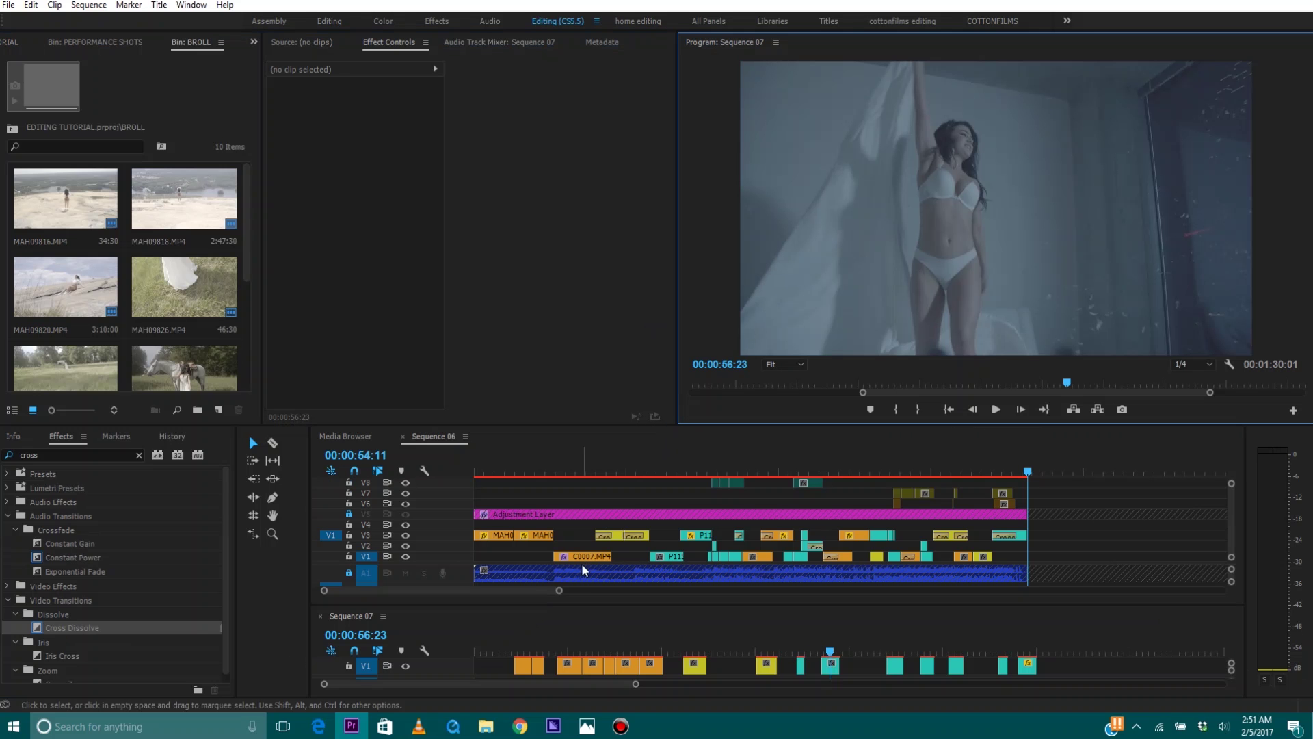
# Step: Return the playhead to 00:00:00:00 in Sequence 06 and switch to the Color workspace
pyautogui.moveTo(561, 592); pyautogui.dragTo(591, 590)
pyautogui.moveTo(547, 470); pyautogui.dragTo(415, 483)
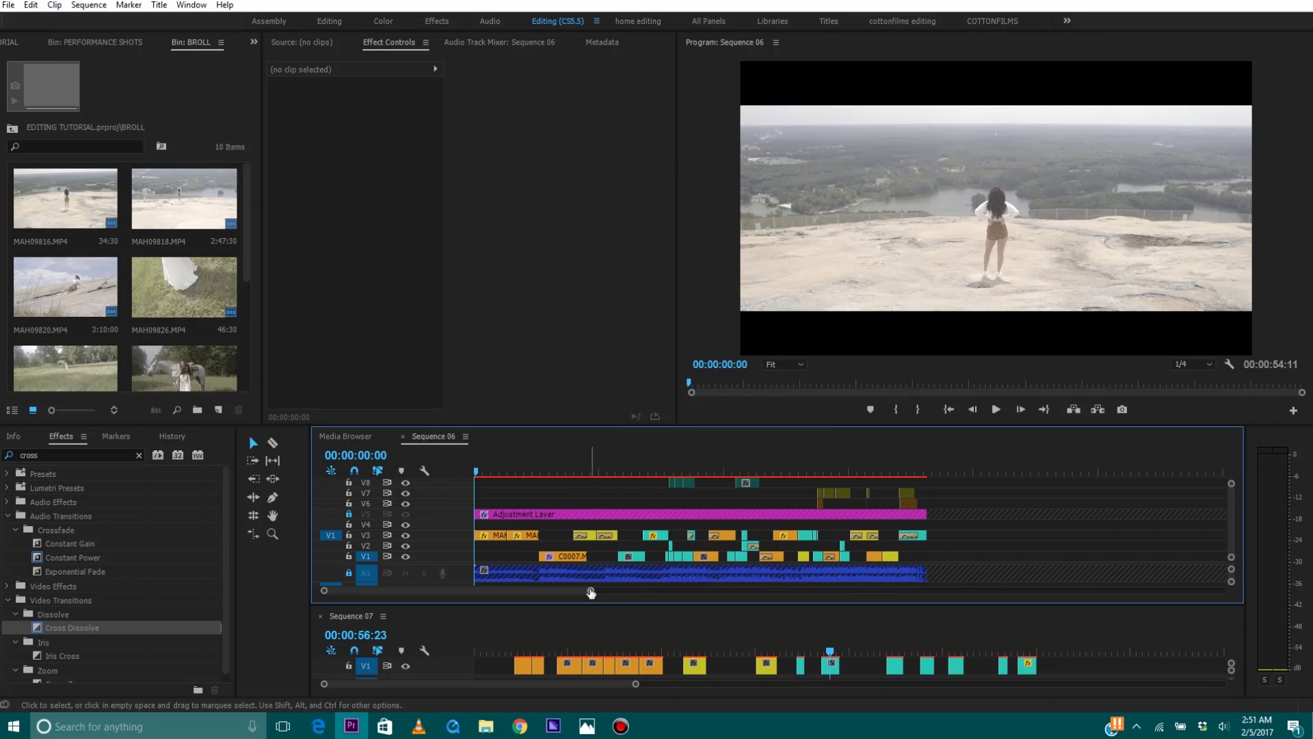
pyautogui.moveTo(590, 592); pyautogui.dragTo(556, 587)
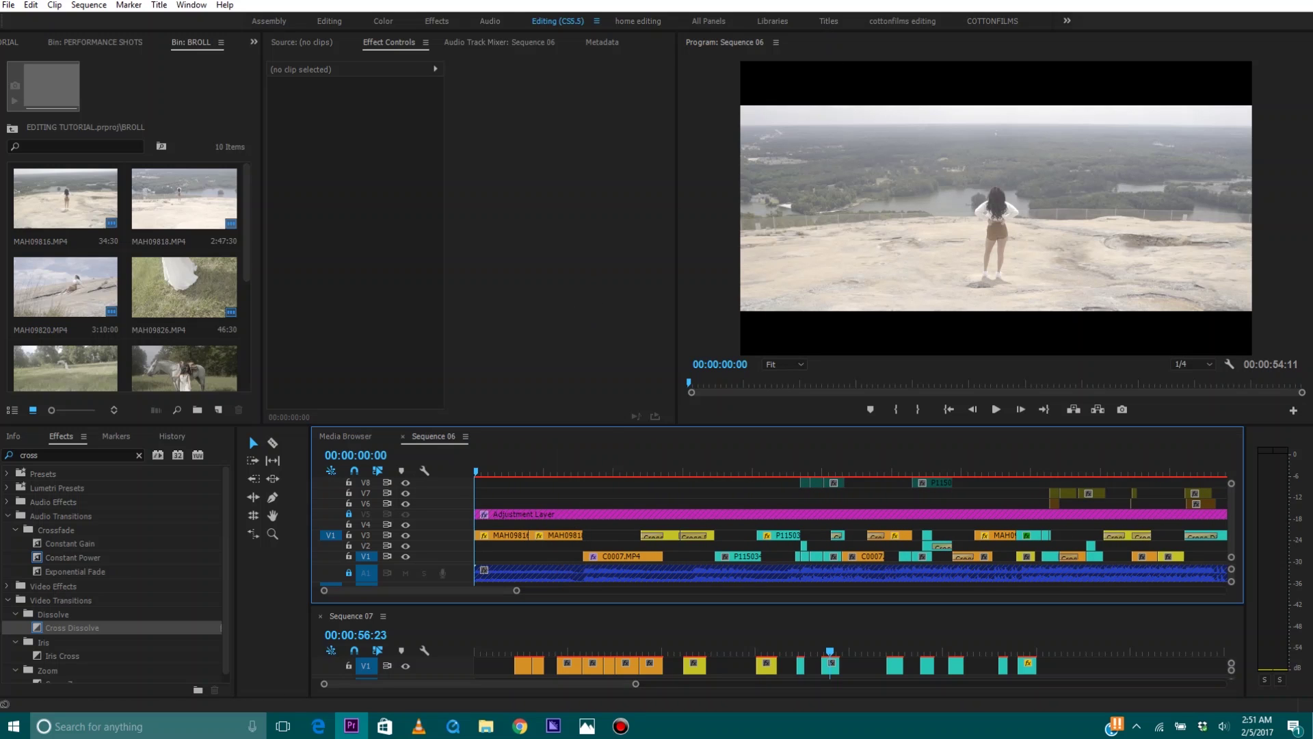
pyautogui.click(388, 18)
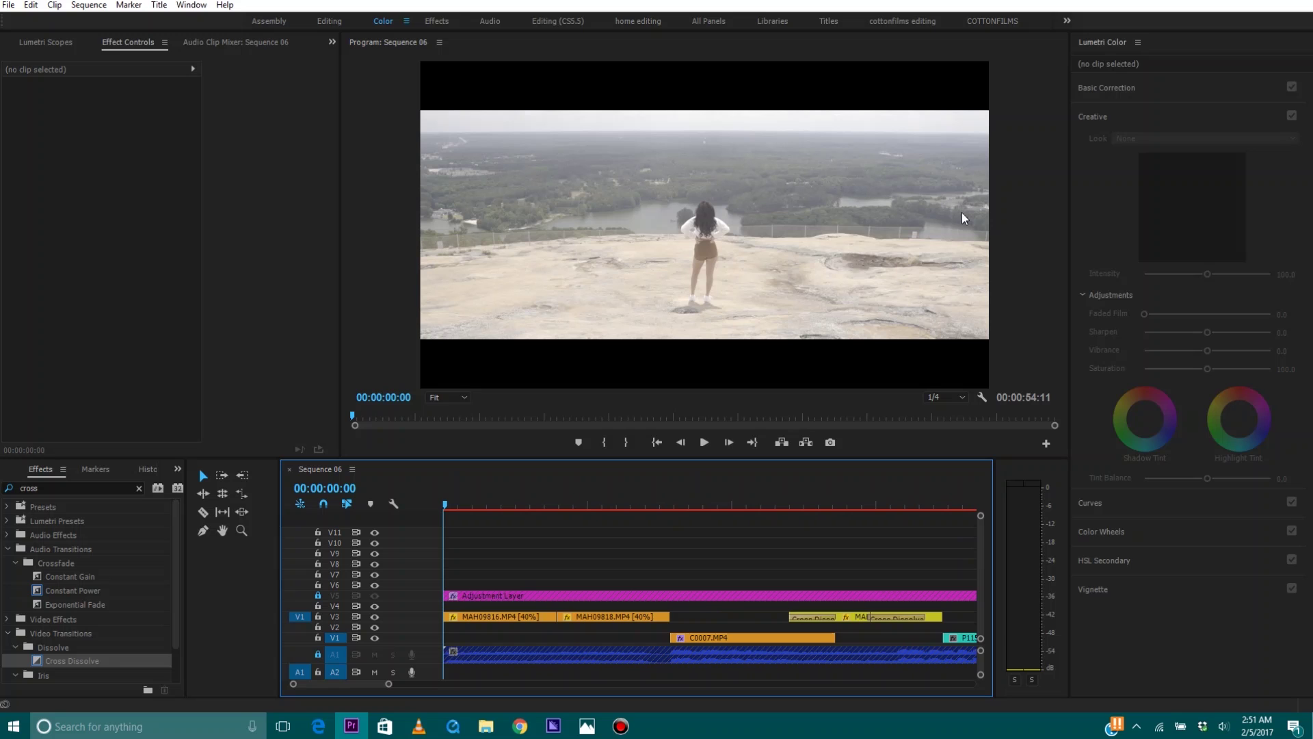
pyautogui.click(471, 618)
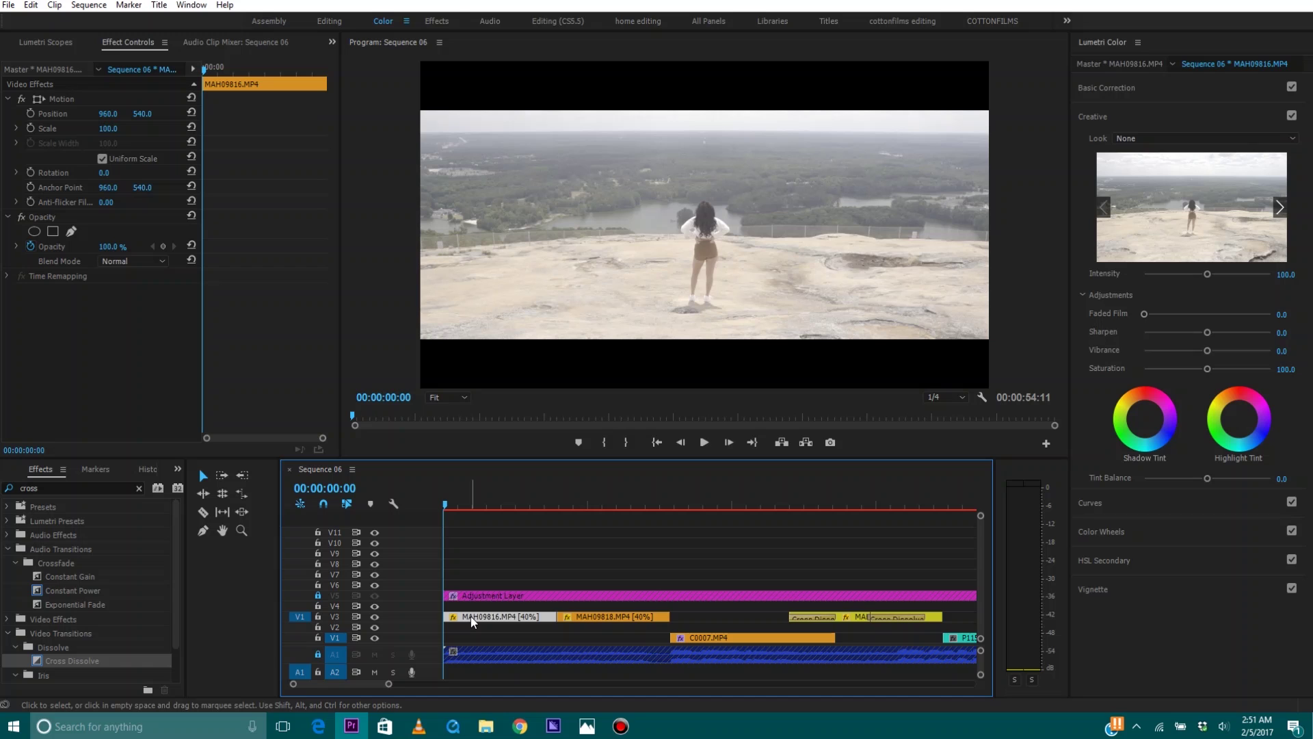
pyautogui.click(516, 558)
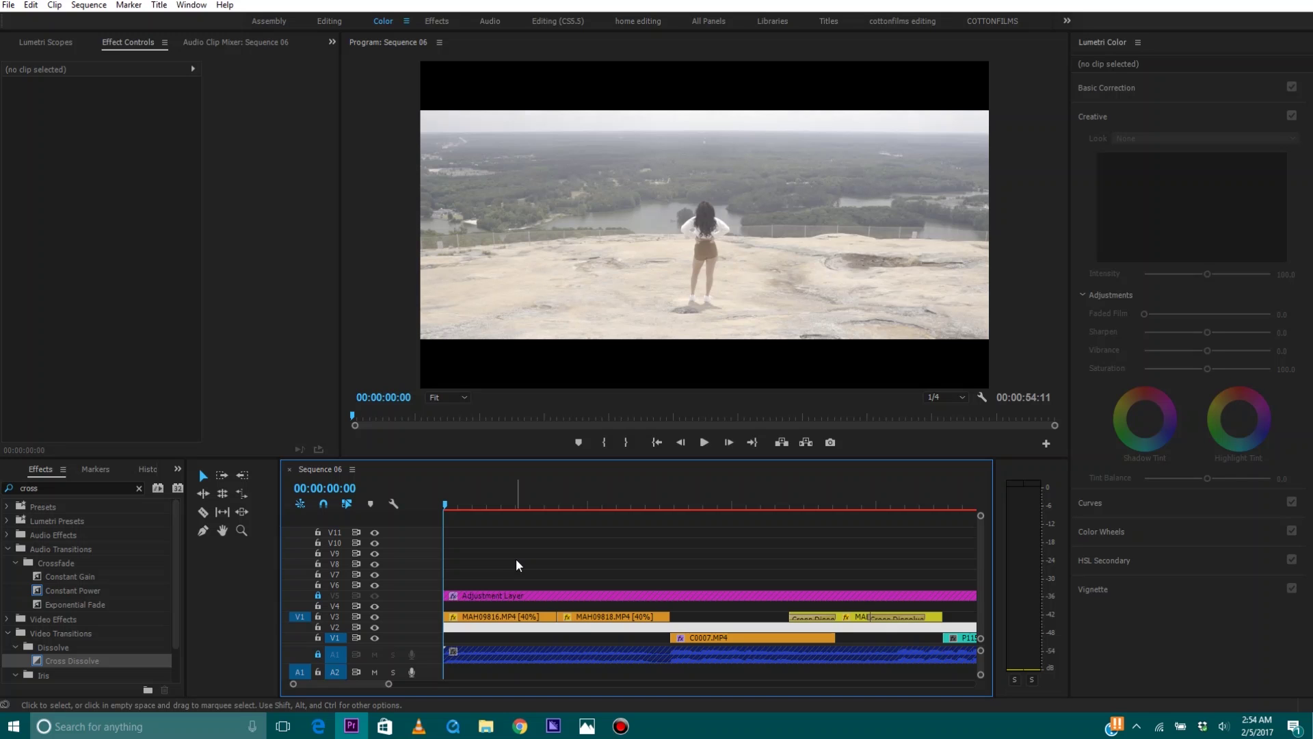
# Step: Apply the LV WARM BASE.cube look to the master clip of MAH09816.MP4, the first clip on V3
pyautogui.click(477, 614)
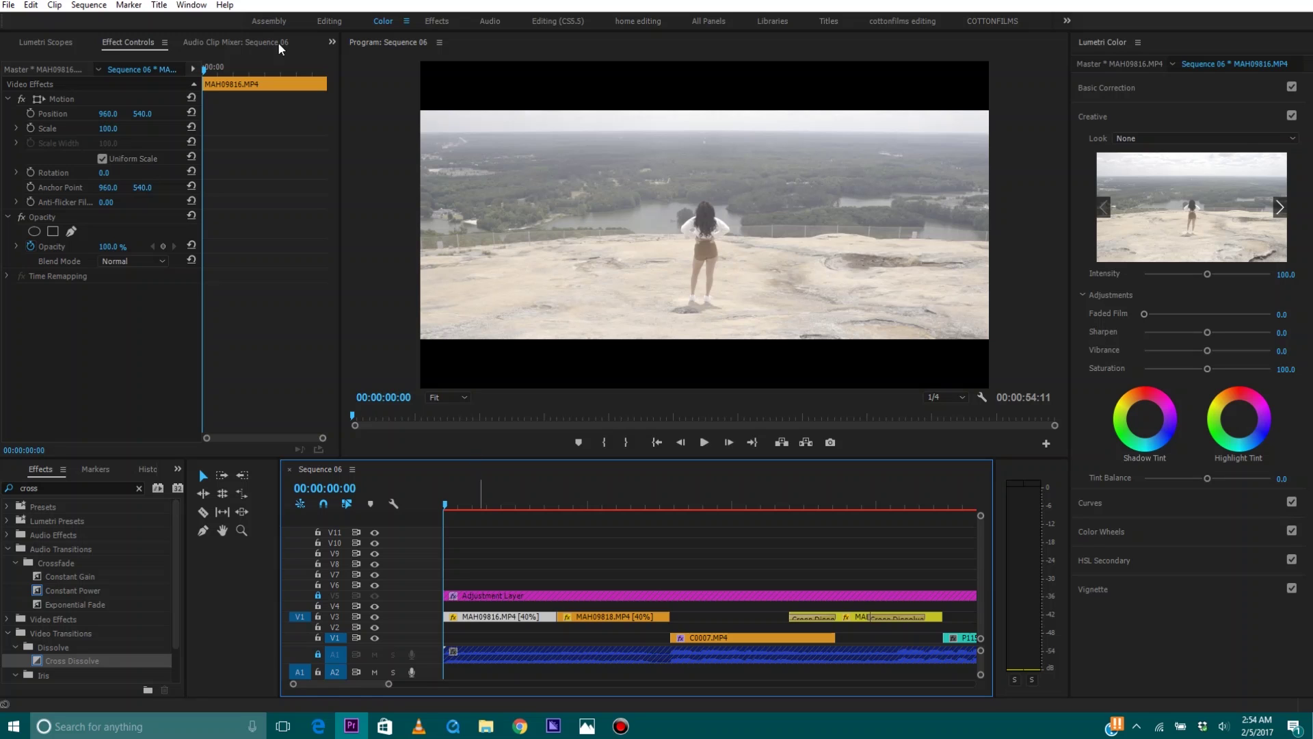
pyautogui.click(30, 68)
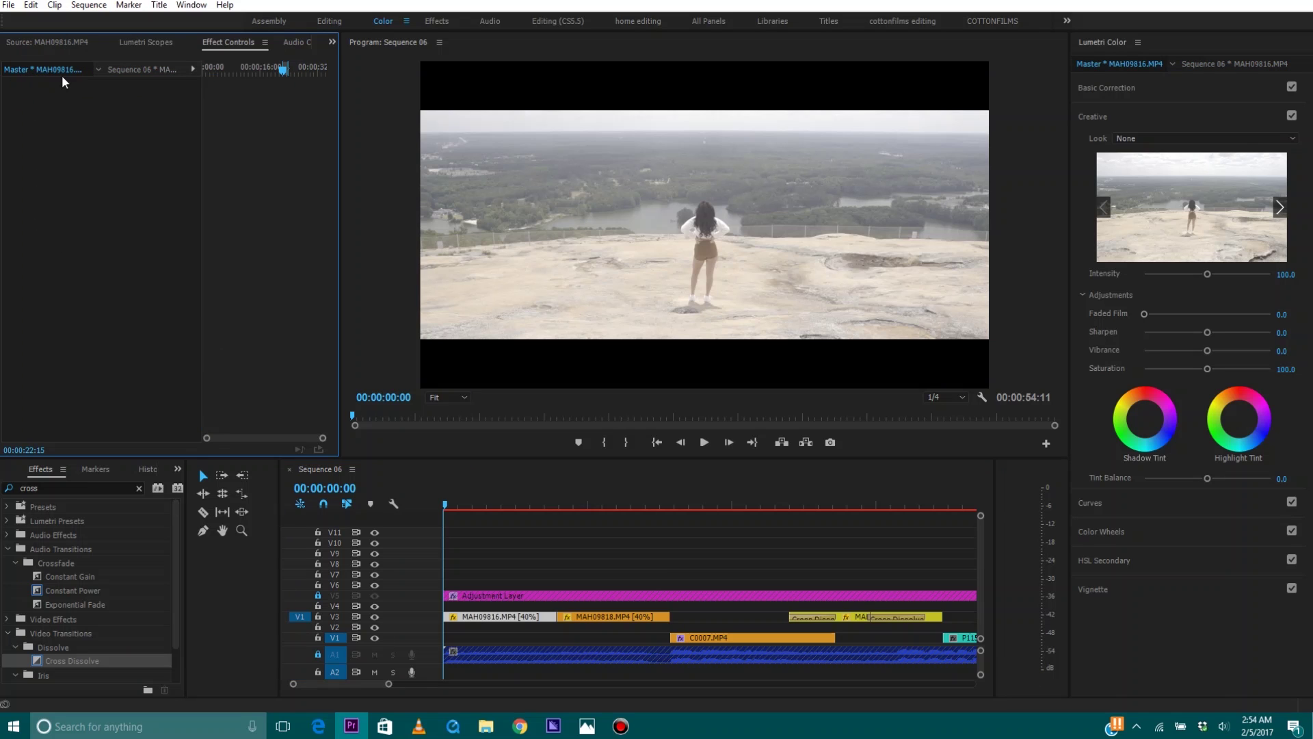
pyautogui.click(1134, 137)
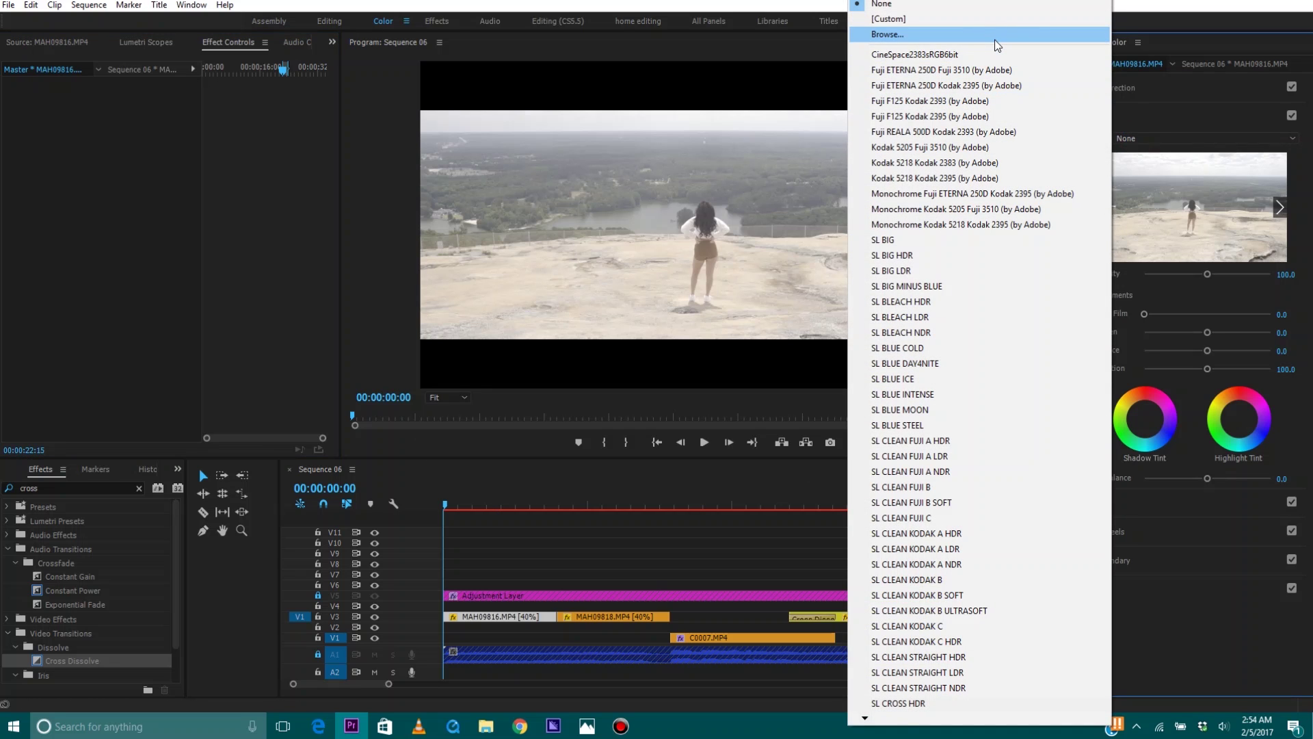
pyautogui.click(996, 42)
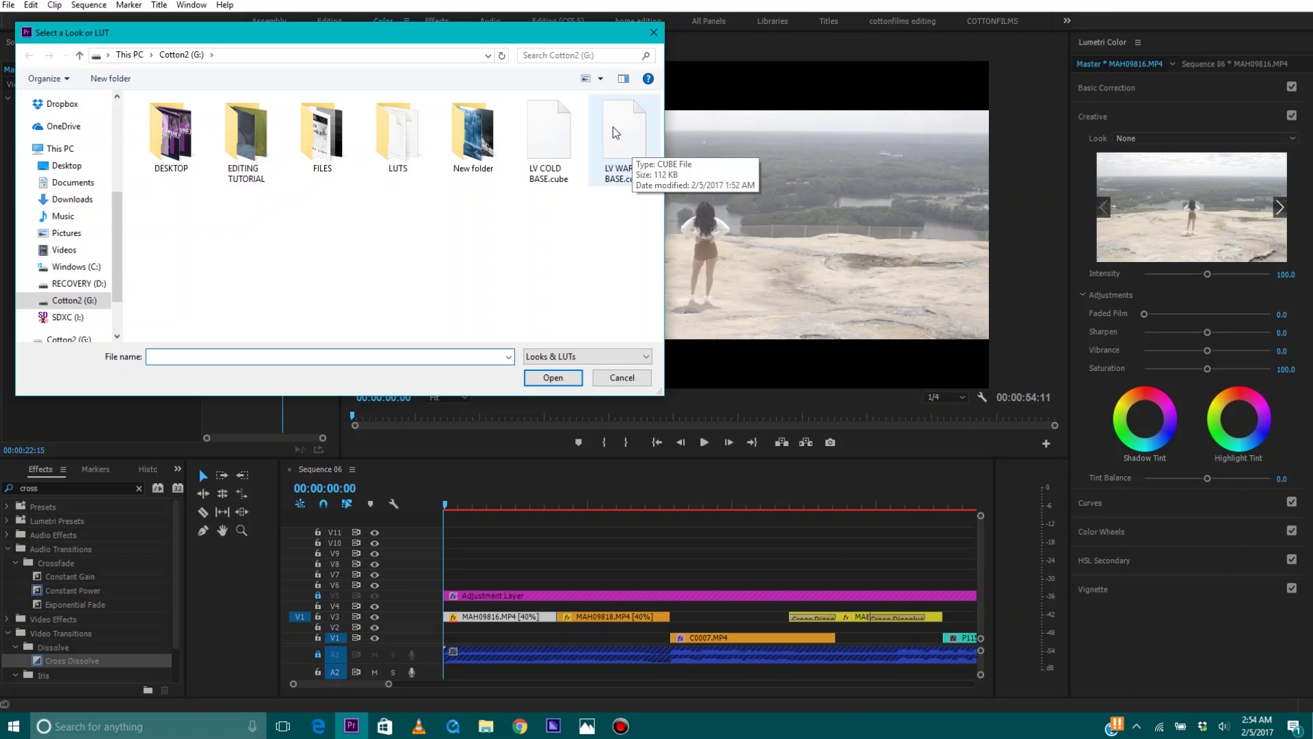
pyautogui.doubleClick(612, 129)
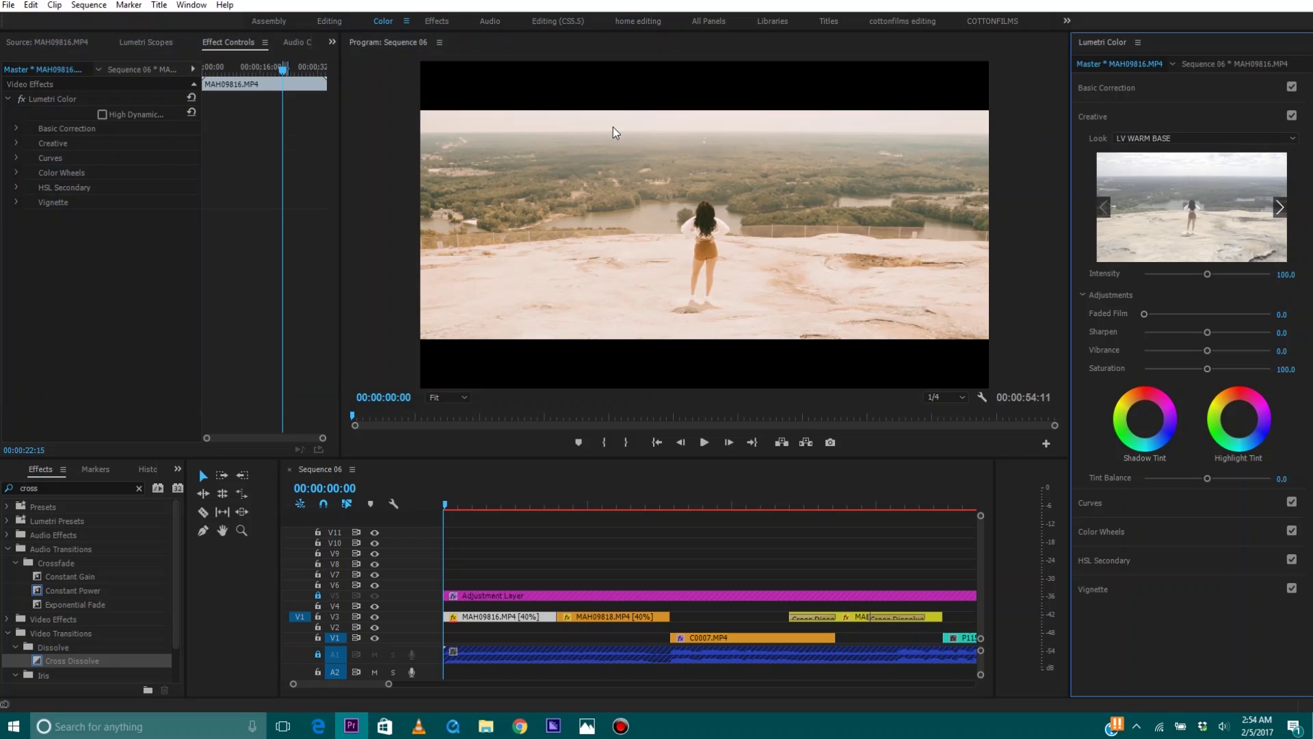
# Step: Set the Exposure of the MAH09816.MP4 sequence clip to -0.9 and play through into MAH09818.MP4, stopping at 00:00:04:06
pyautogui.click(590, 543)
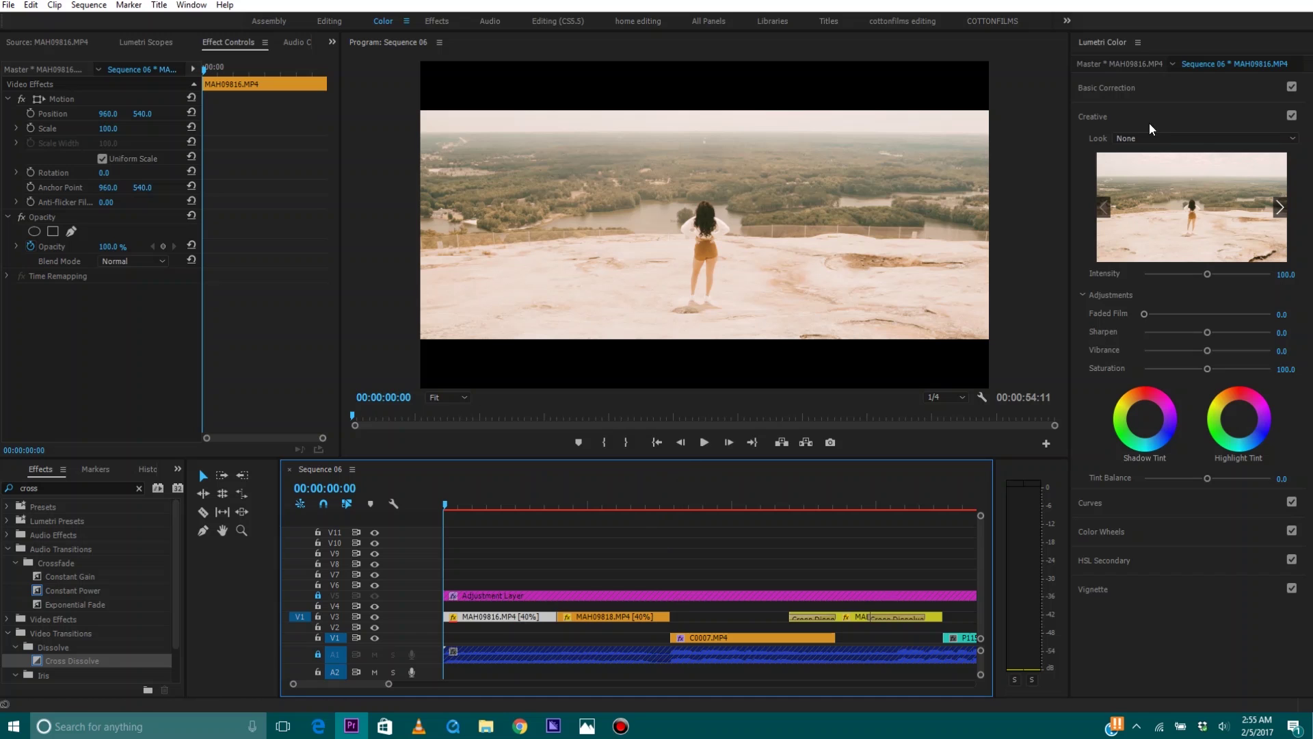
pyautogui.click(1120, 115)
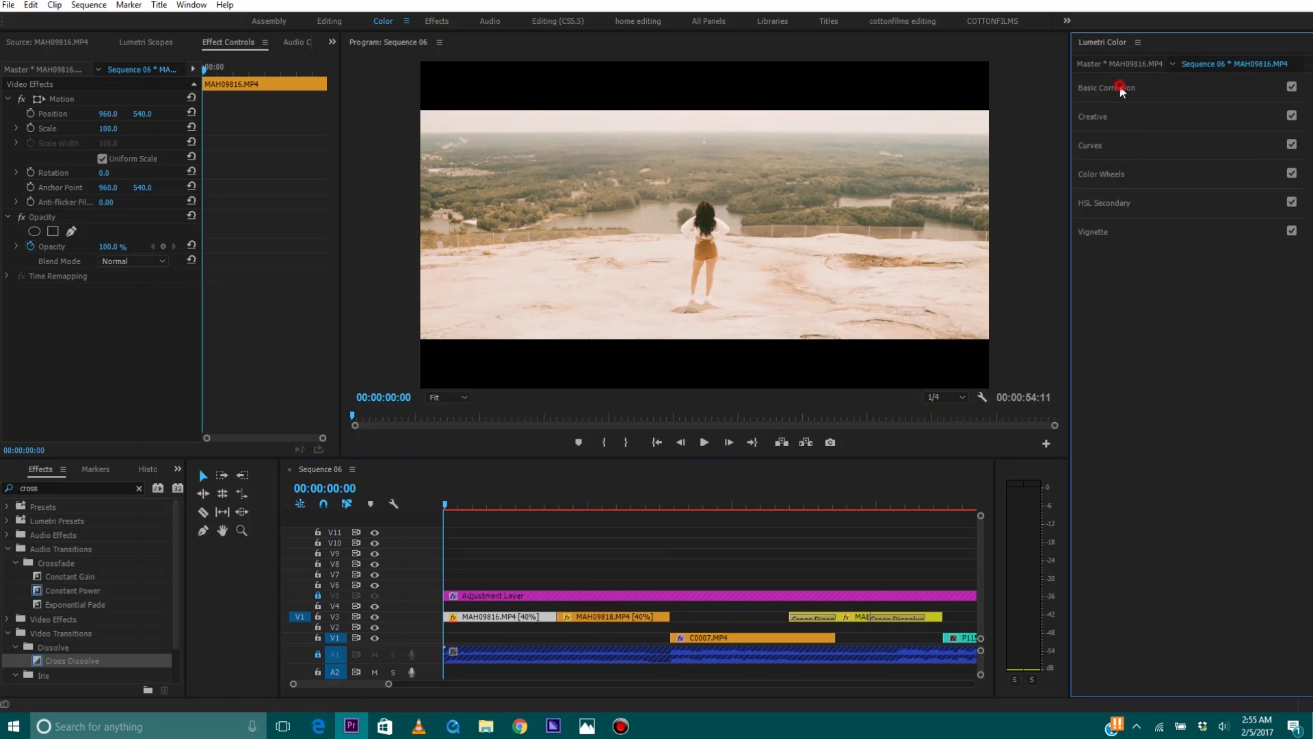
pyautogui.click(1114, 87)
pyautogui.moveTo(1208, 245); pyautogui.dragTo(1205, 245)
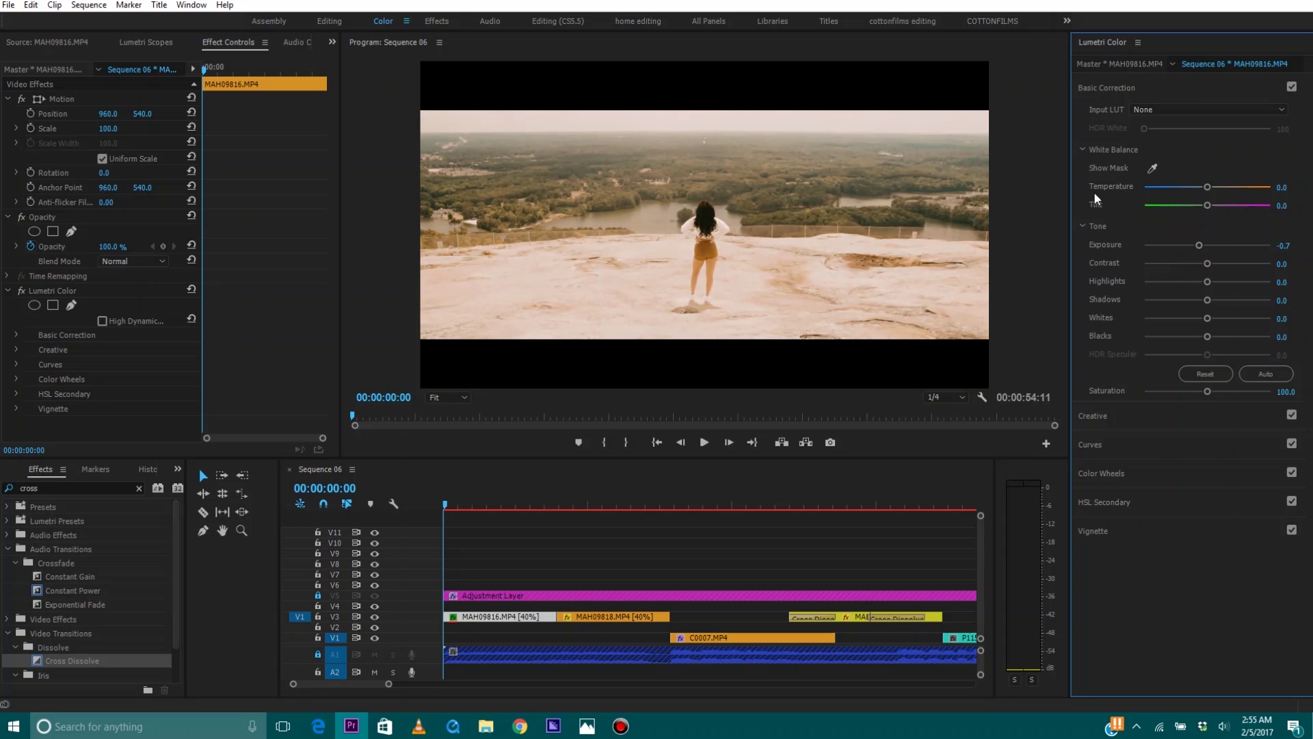
pyautogui.moveTo(1202, 246); pyautogui.dragTo(1197, 246)
pyautogui.click(856, 199)
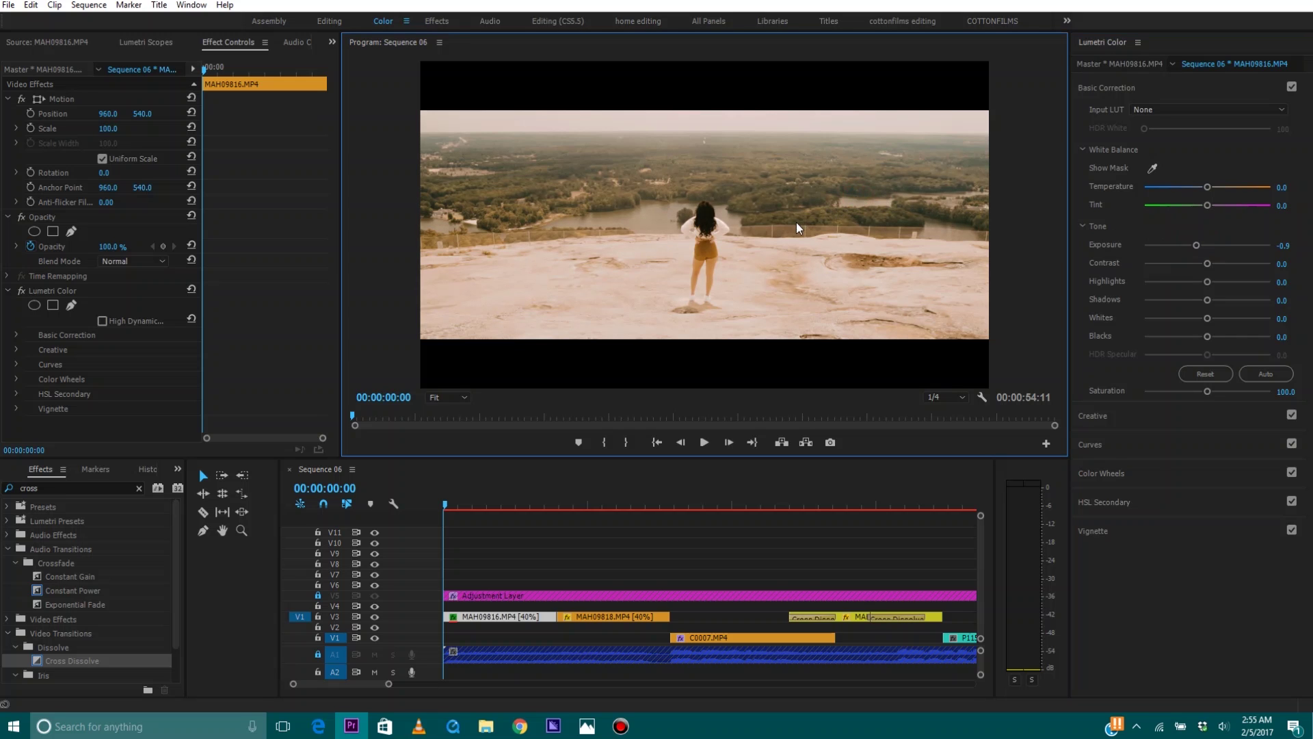
pyautogui.press('space')
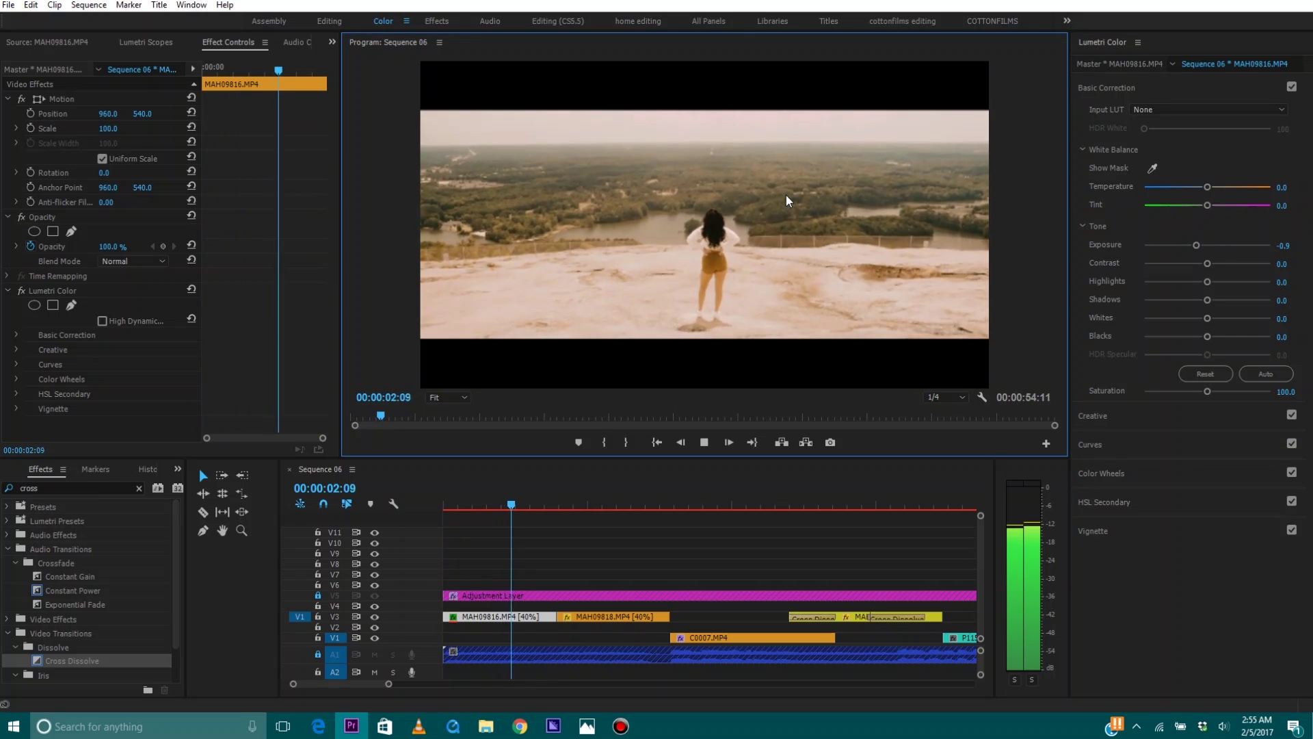
pyautogui.press('space')
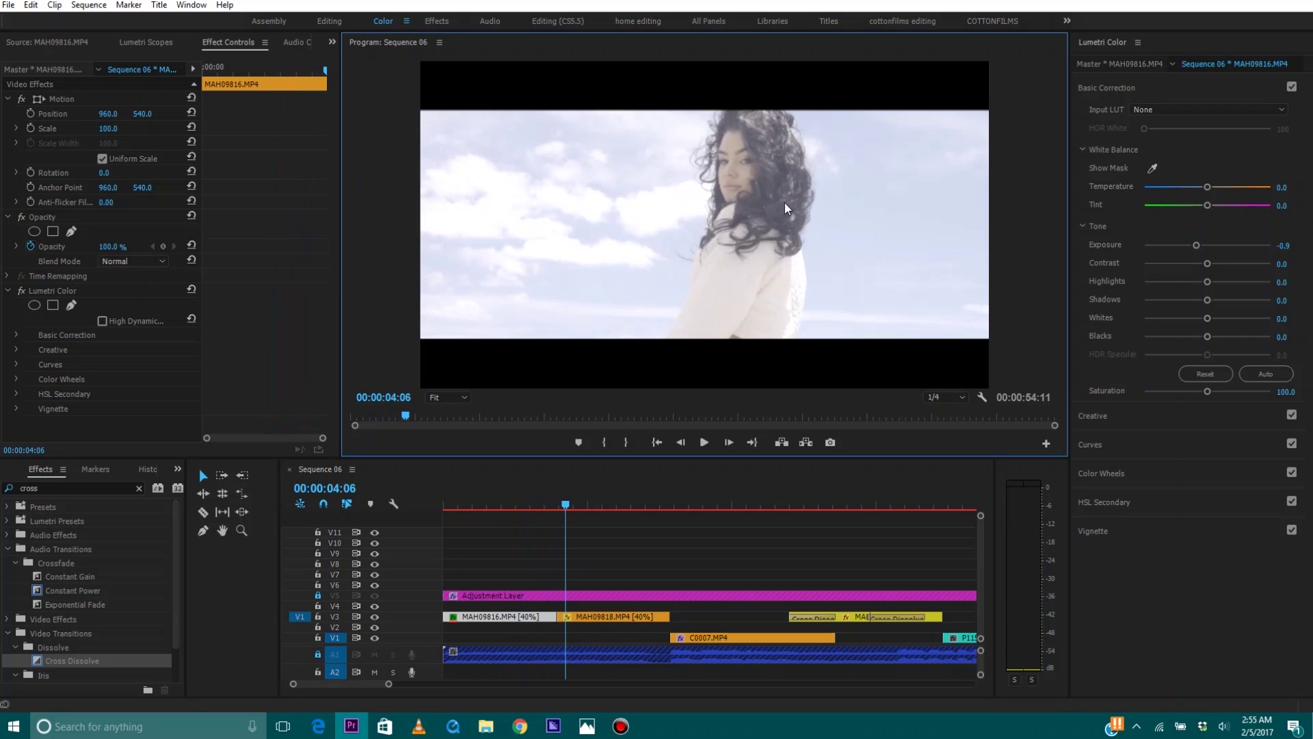
# Step: Apply the LV WARM BASE.cube look to the master clip of MAH09818.MP4 on V3
pyautogui.click(609, 617)
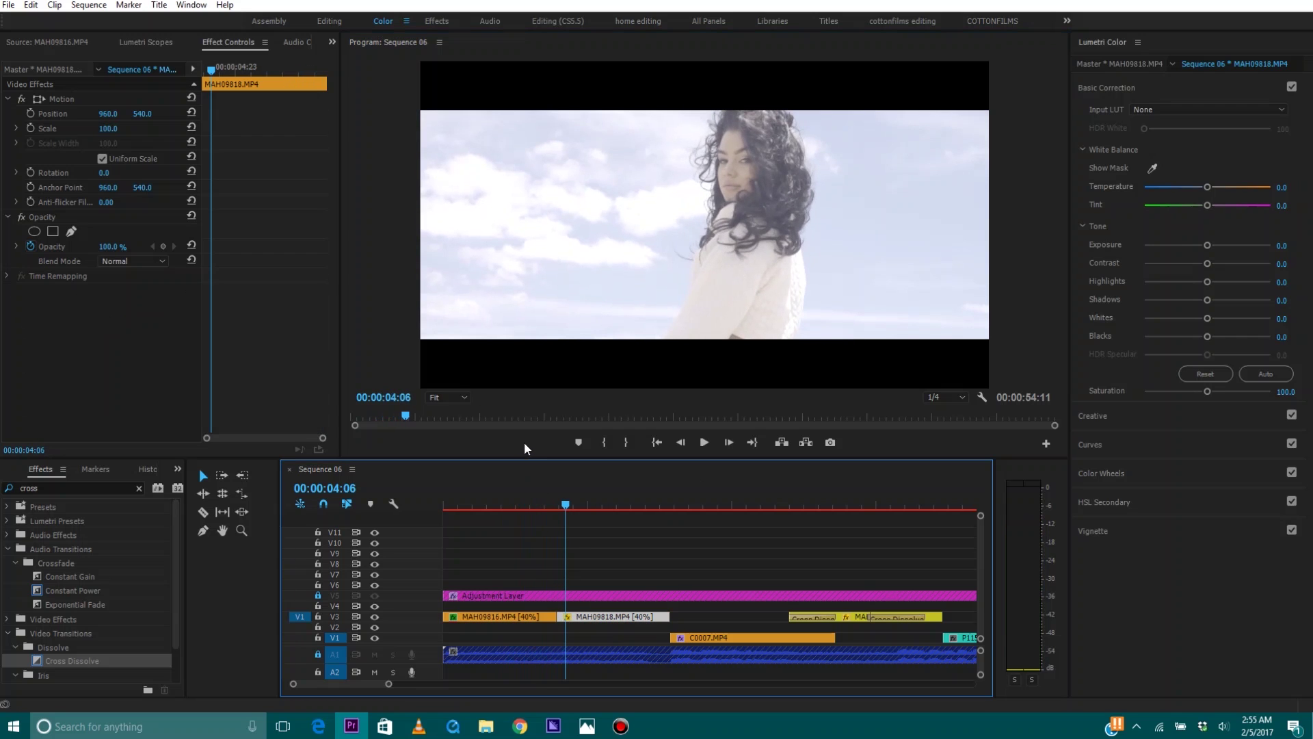
pyautogui.click(32, 71)
pyautogui.click(1112, 88)
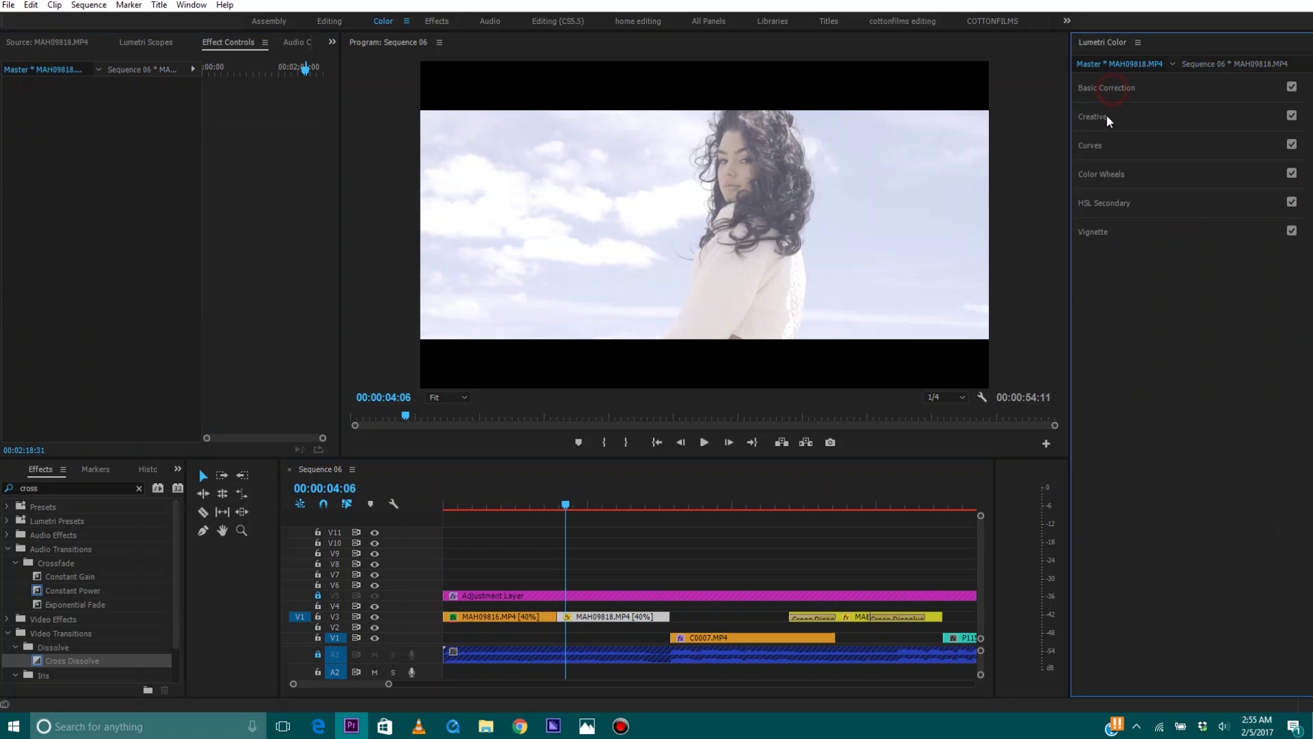
pyautogui.click(1104, 116)
pyautogui.click(1138, 139)
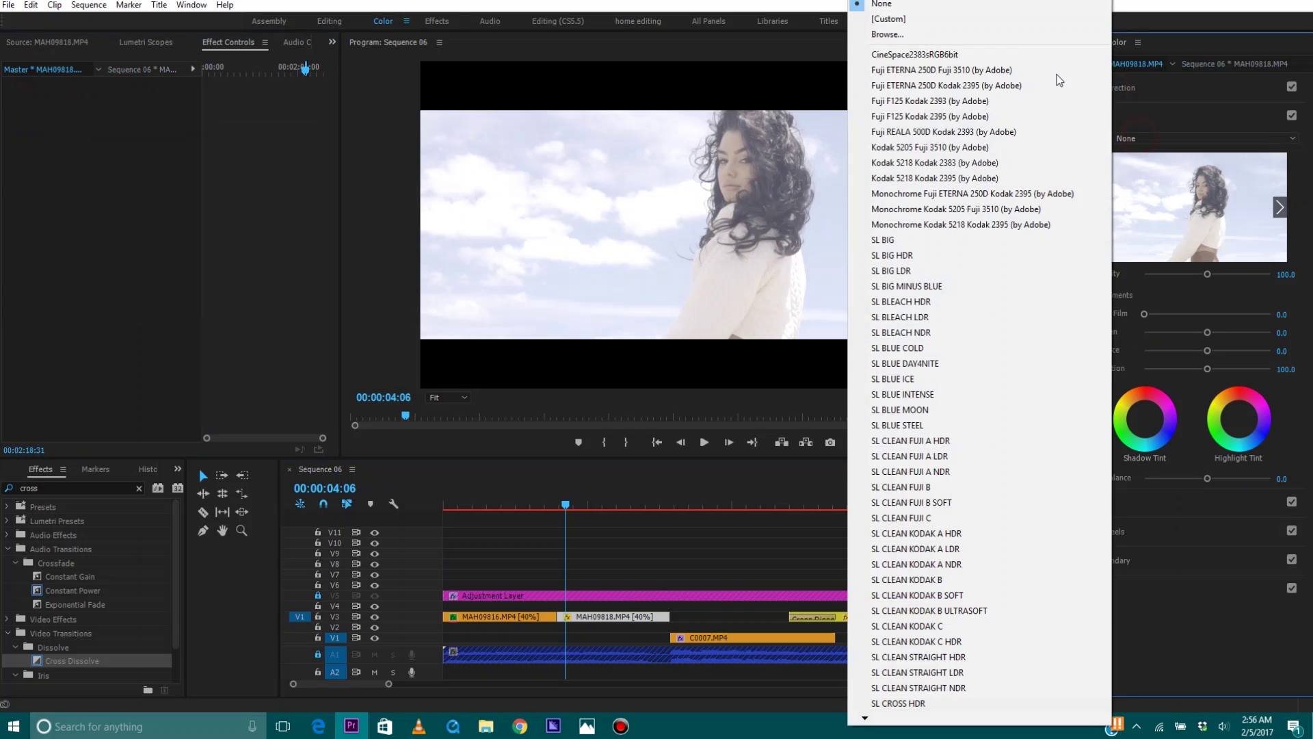
pyautogui.click(995, 39)
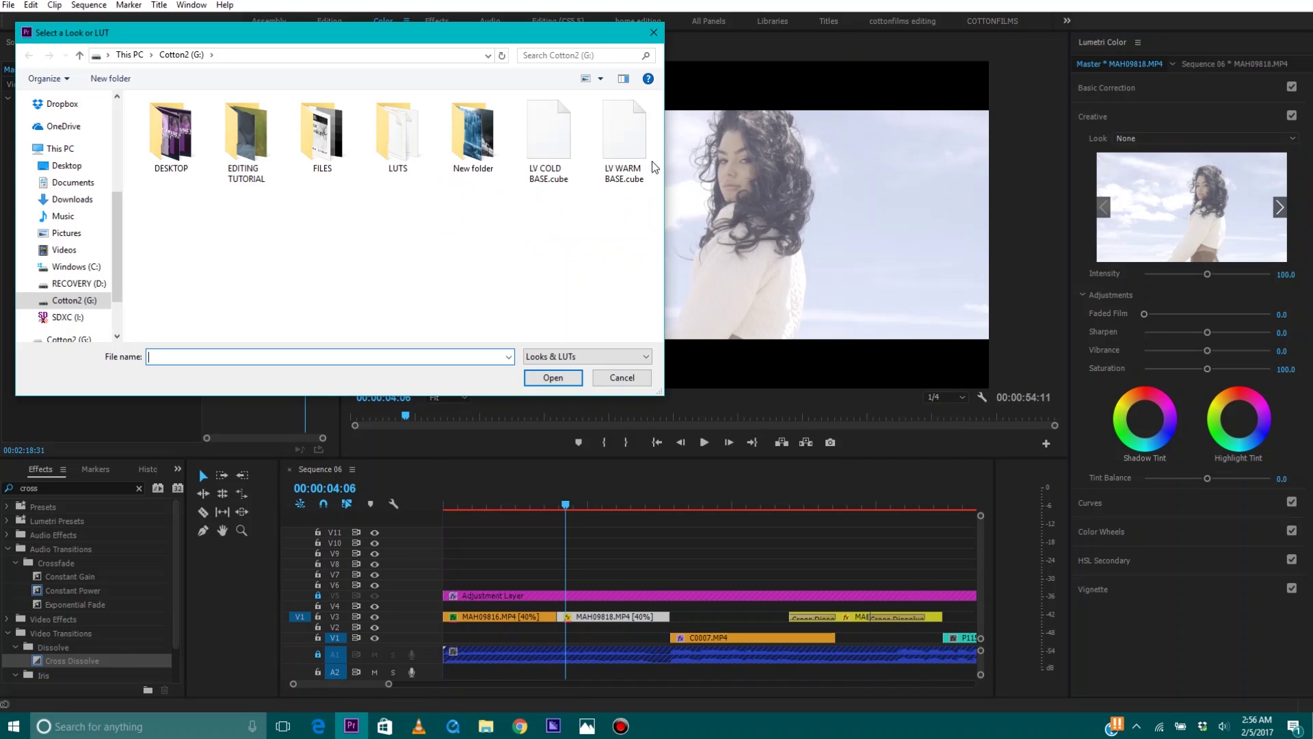
pyautogui.doubleClick(632, 138)
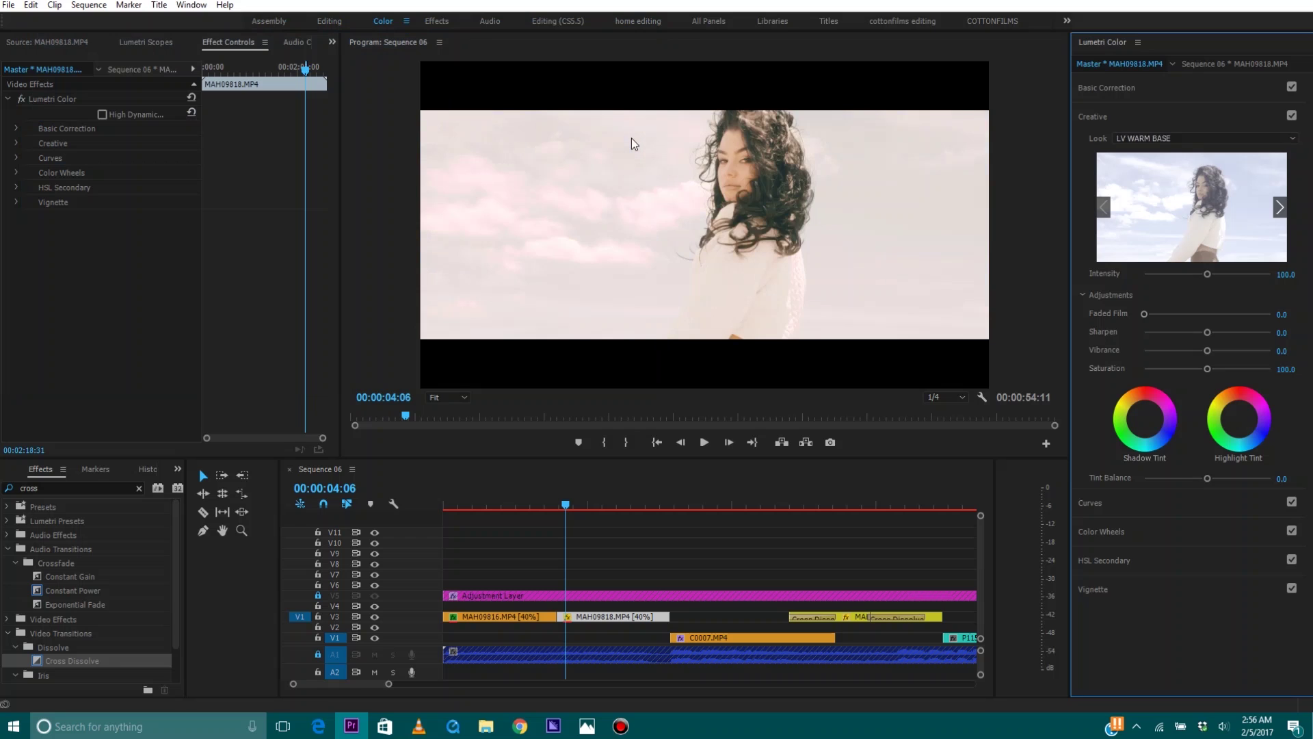
# Step: Set the Exposure of the MAH09818.MP4 master clip to -0.5 and check nearby frames up to 00:00:04:10
pyautogui.click(1119, 113)
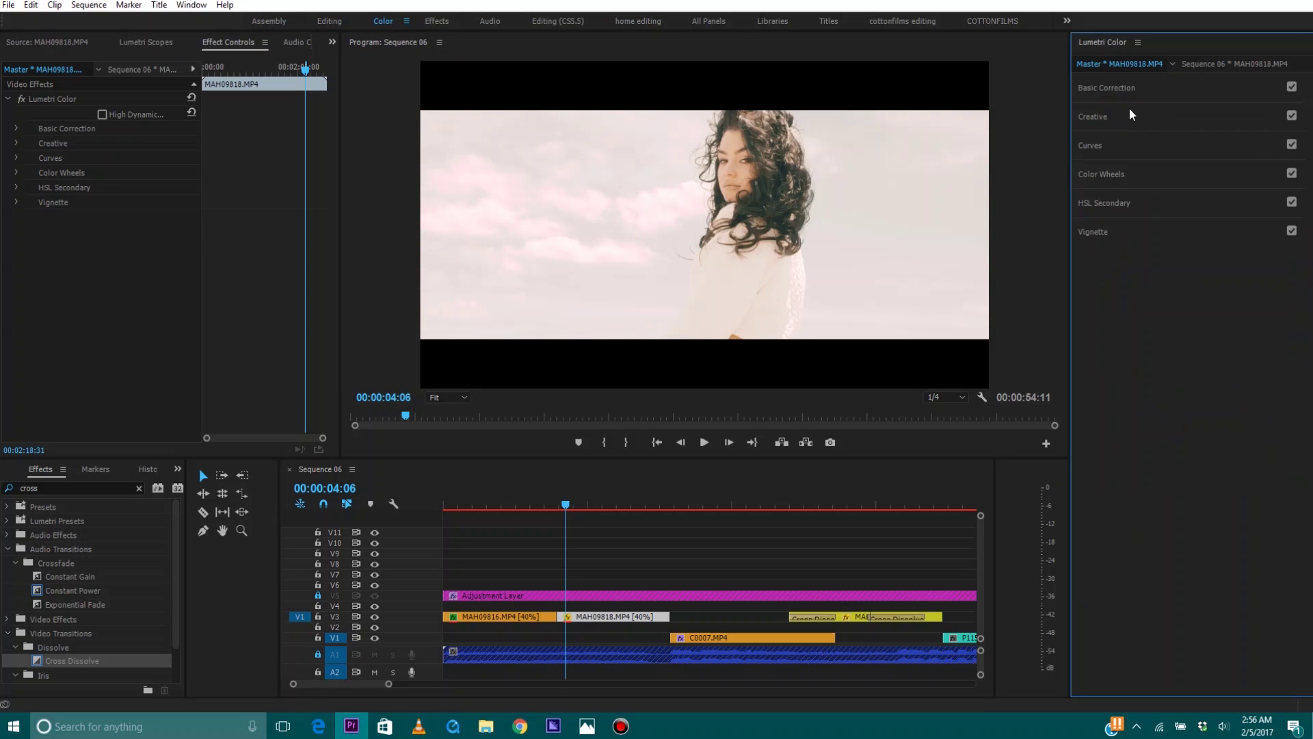
pyautogui.click(1127, 86)
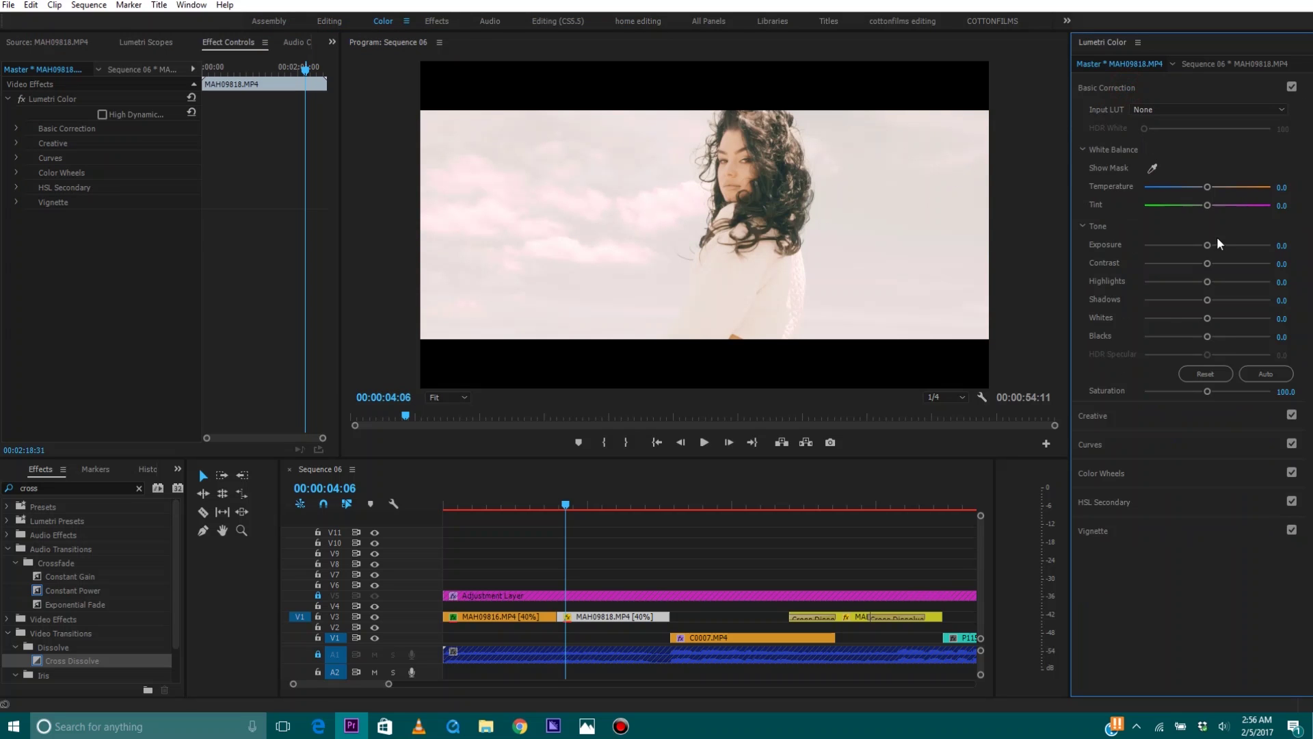
pyautogui.moveTo(1207, 244); pyautogui.dragTo(1203, 245)
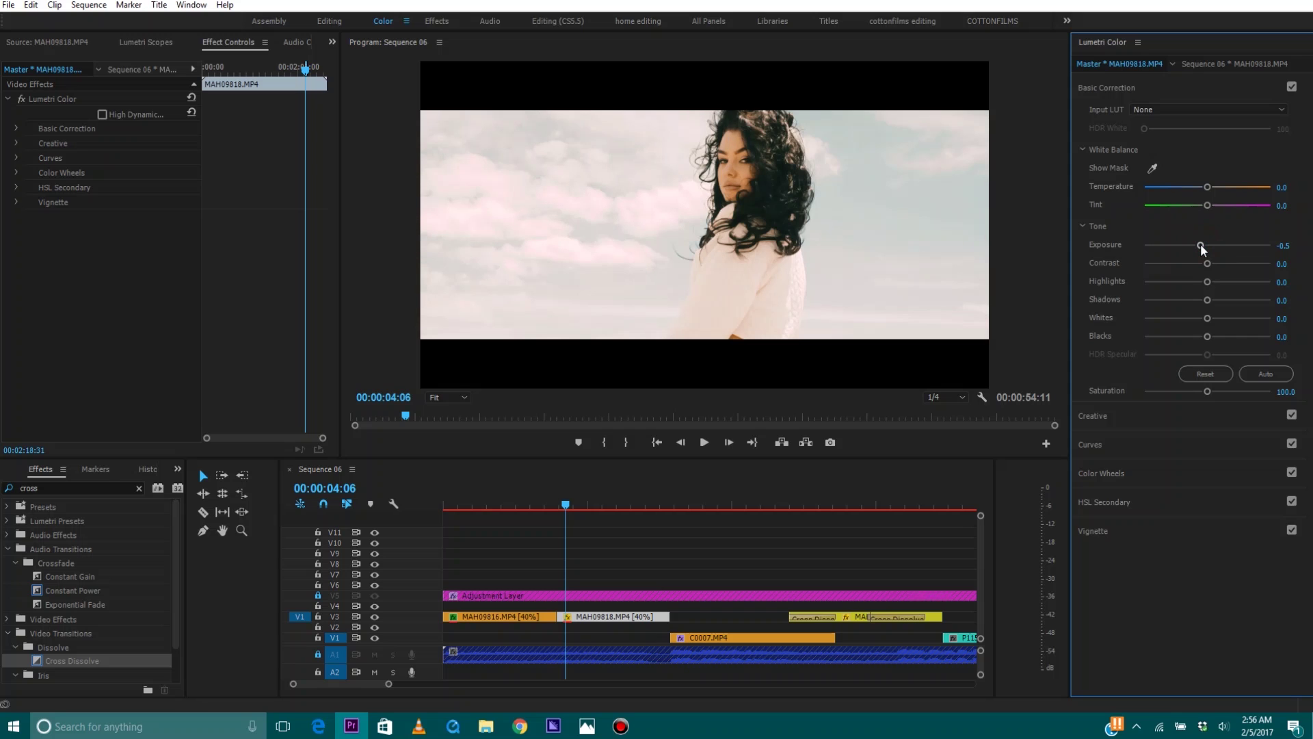
pyautogui.press('Left')
pyautogui.press('Left')
pyautogui.press('Left')
pyautogui.press('Left')
pyautogui.press('Right')
pyautogui.press('Right')
pyautogui.press('Right')
pyautogui.press('Right')
pyautogui.press('Right')
pyautogui.press('Right')
pyautogui.press('Right')
pyautogui.press('Right')
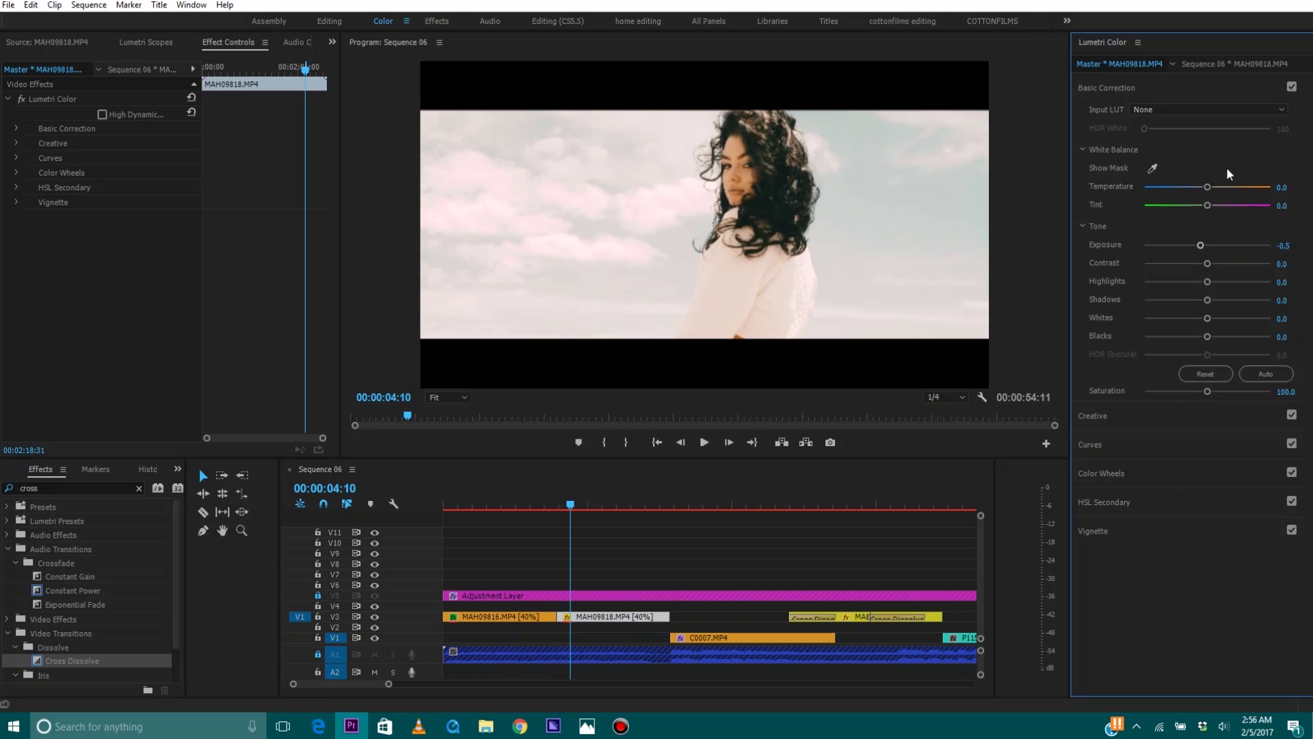
# Step: Set the Temperature of the MAH09818.MP4 master clip to 13.0 and compare frames across its cut with MAH09816.MP4
pyautogui.moveTo(1208, 188); pyautogui.dragTo(1215, 197)
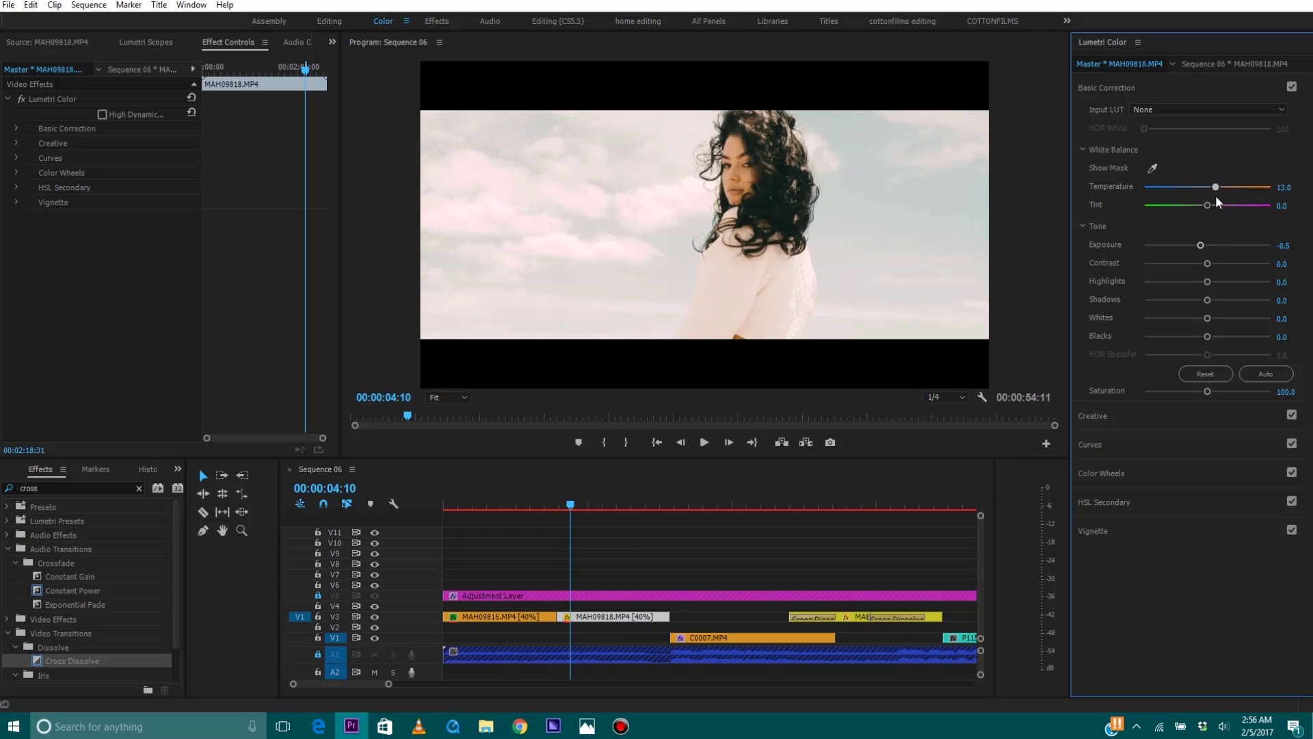
pyautogui.press('Left')
pyautogui.press('Left')
pyautogui.press('Left')
pyautogui.press('Left')
pyautogui.press('Left')
pyautogui.press('Left')
pyautogui.press('Left')
pyautogui.press('Left')
pyautogui.press('Left')
pyautogui.press('Left')
pyautogui.press('Left')
pyautogui.press('Left')
pyautogui.press('Left')
pyautogui.press('Left')
pyautogui.press('Left')
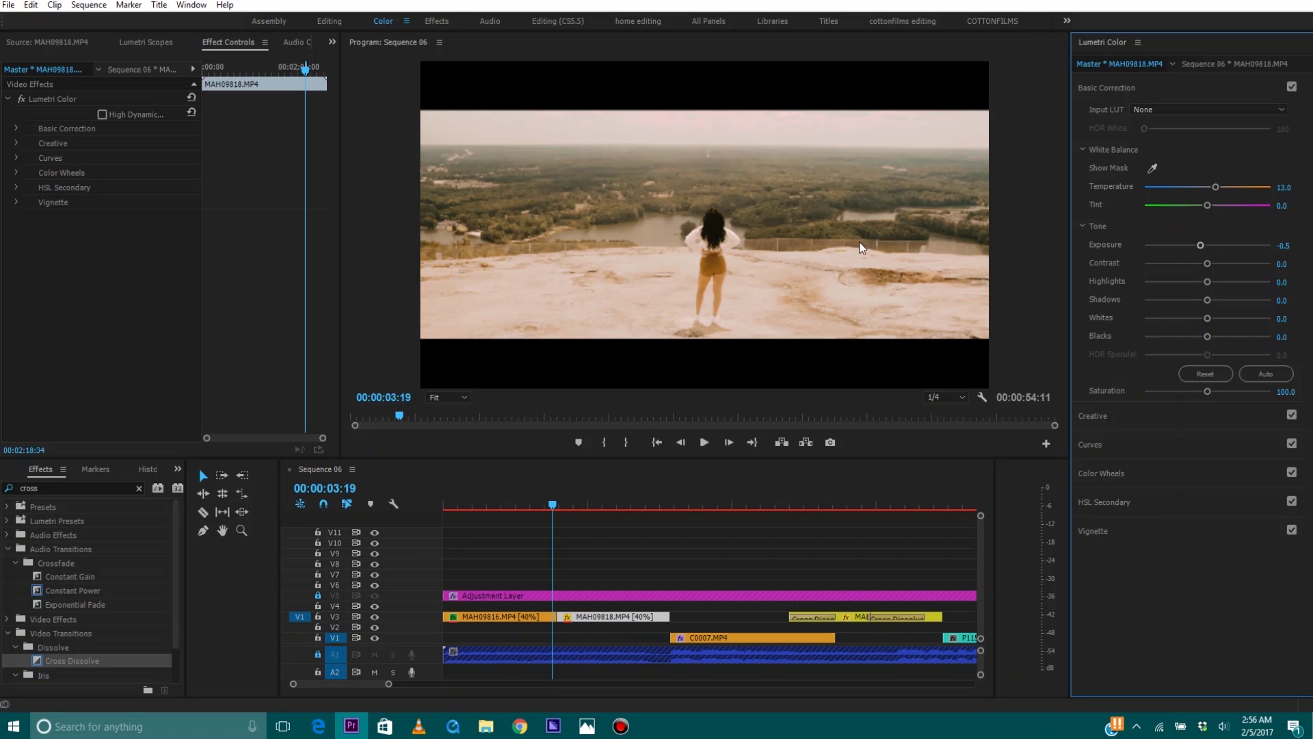
pyautogui.press('Right')
pyautogui.press('Right')
pyautogui.press('Right')
pyautogui.press('Right')
pyautogui.press('Right')
pyautogui.press('Right')
pyautogui.press('Right')
pyautogui.press('Right')
pyautogui.press('Right')
pyautogui.press('Right')
pyautogui.press('Right')
pyautogui.press('Right')
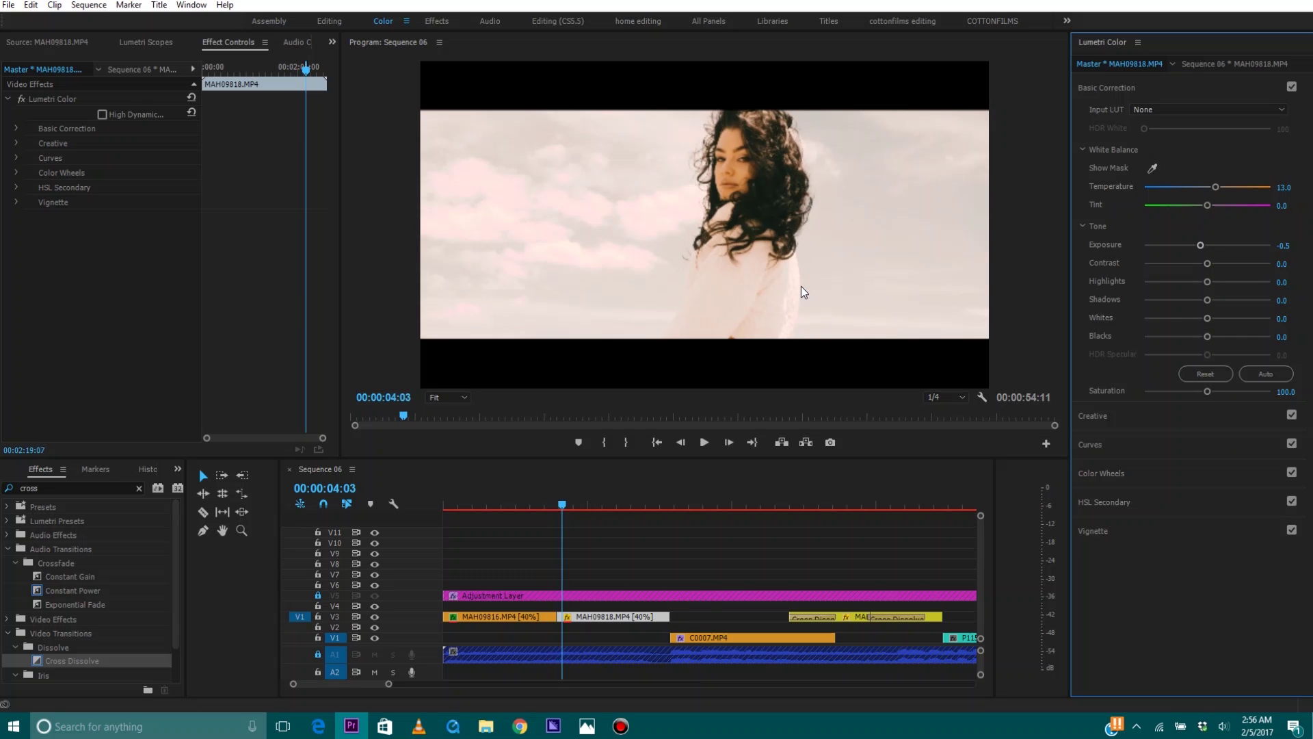
pyautogui.press('Right')
pyautogui.press('Right')
pyautogui.press('Right')
pyautogui.press('Right')
pyautogui.press('Right')
pyautogui.press('Right')
pyautogui.press('Right')
pyautogui.press('Right')
pyautogui.press('Right')
pyautogui.press('Right')
pyautogui.press('Right')
pyautogui.press('Right')
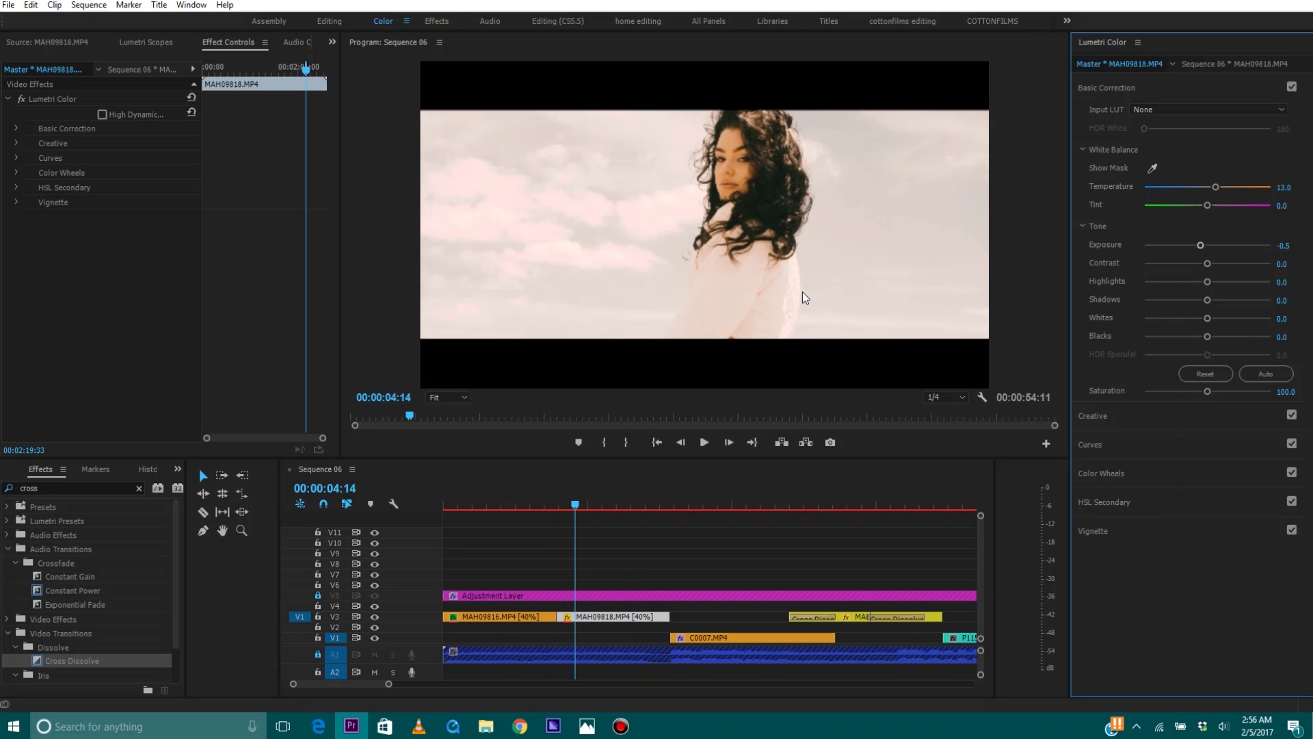
# Step: Refine the MAH09818.MP4 master clip to Exposure -0.8 and Temperature 14.1, and play it back up to 00:00:06:23
pyautogui.press('Left')
pyautogui.press('Left')
pyautogui.press('Left')
pyautogui.press('Left')
pyautogui.press('Left')
pyautogui.press('Left')
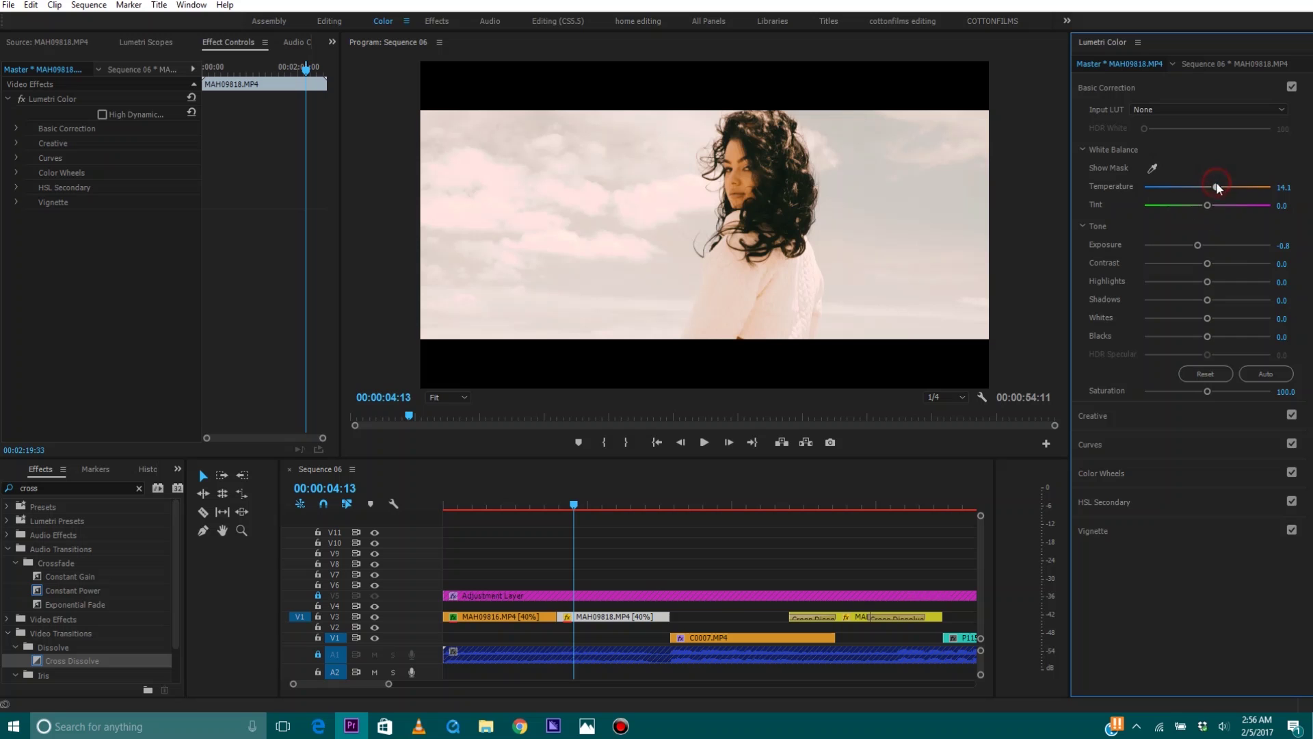
pyautogui.press('j')
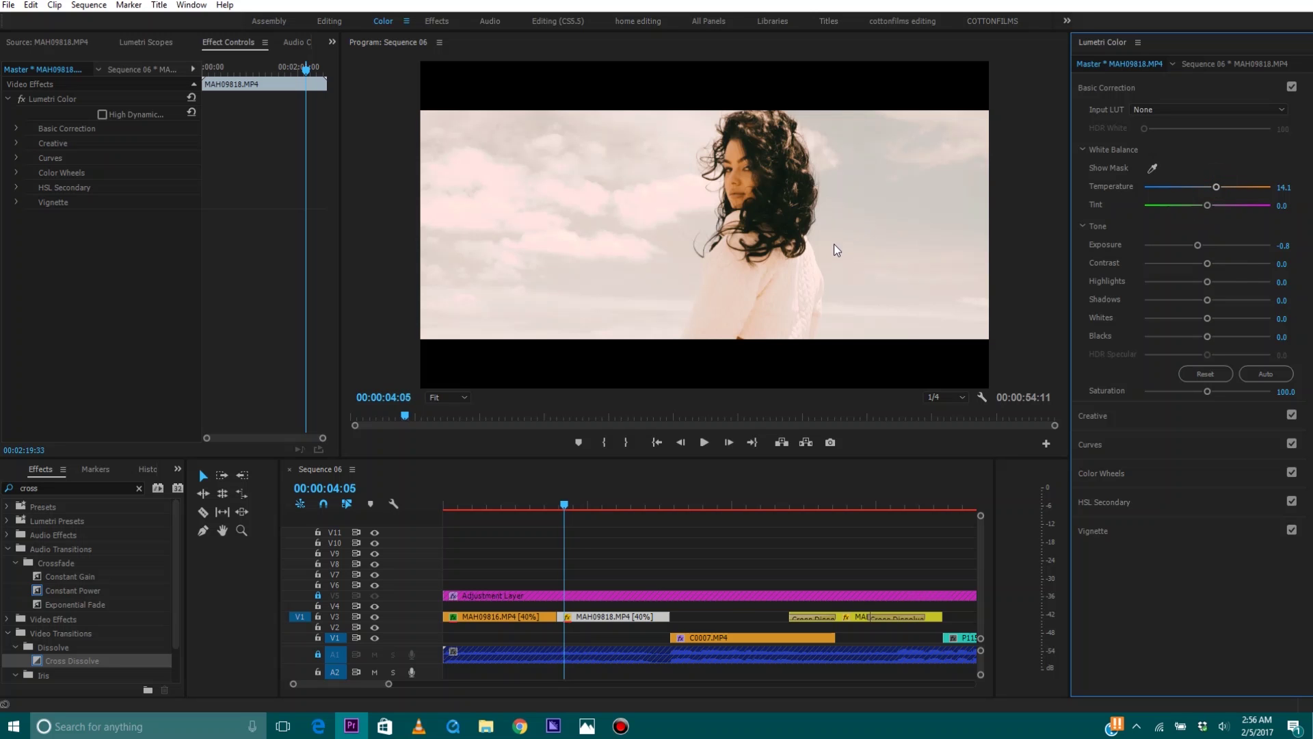
pyautogui.press('l')
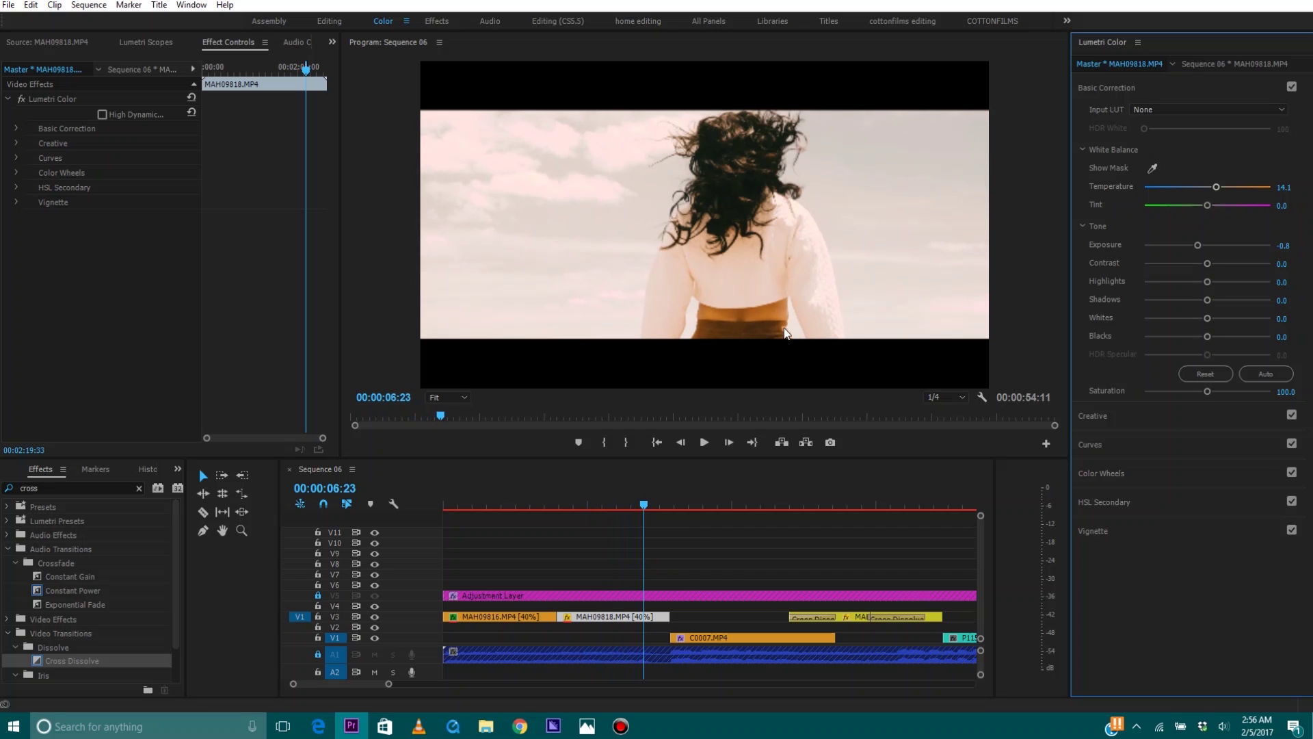
# Step: Play Sequence 06 on into the C0007.MP4 clip on V1 and stop at 00:00:09:11
pyautogui.click(703, 441)
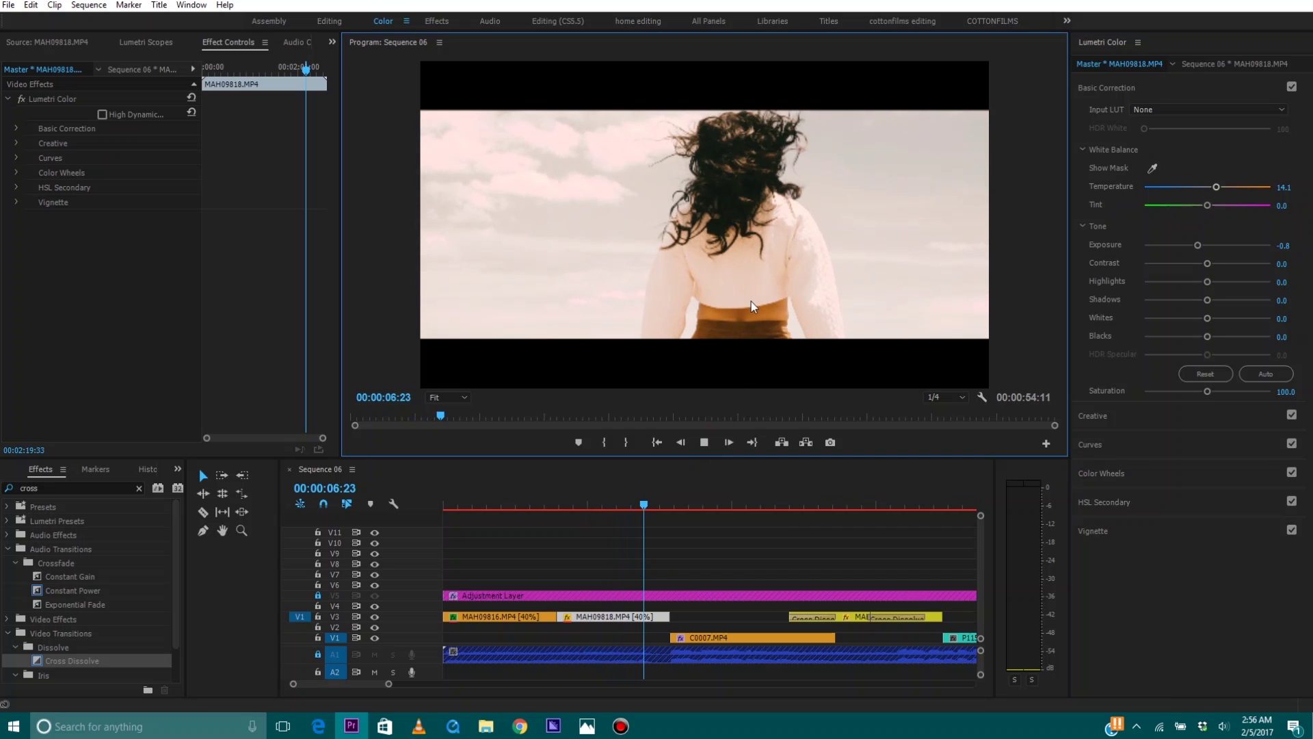
pyautogui.press('space')
pyautogui.press('space')
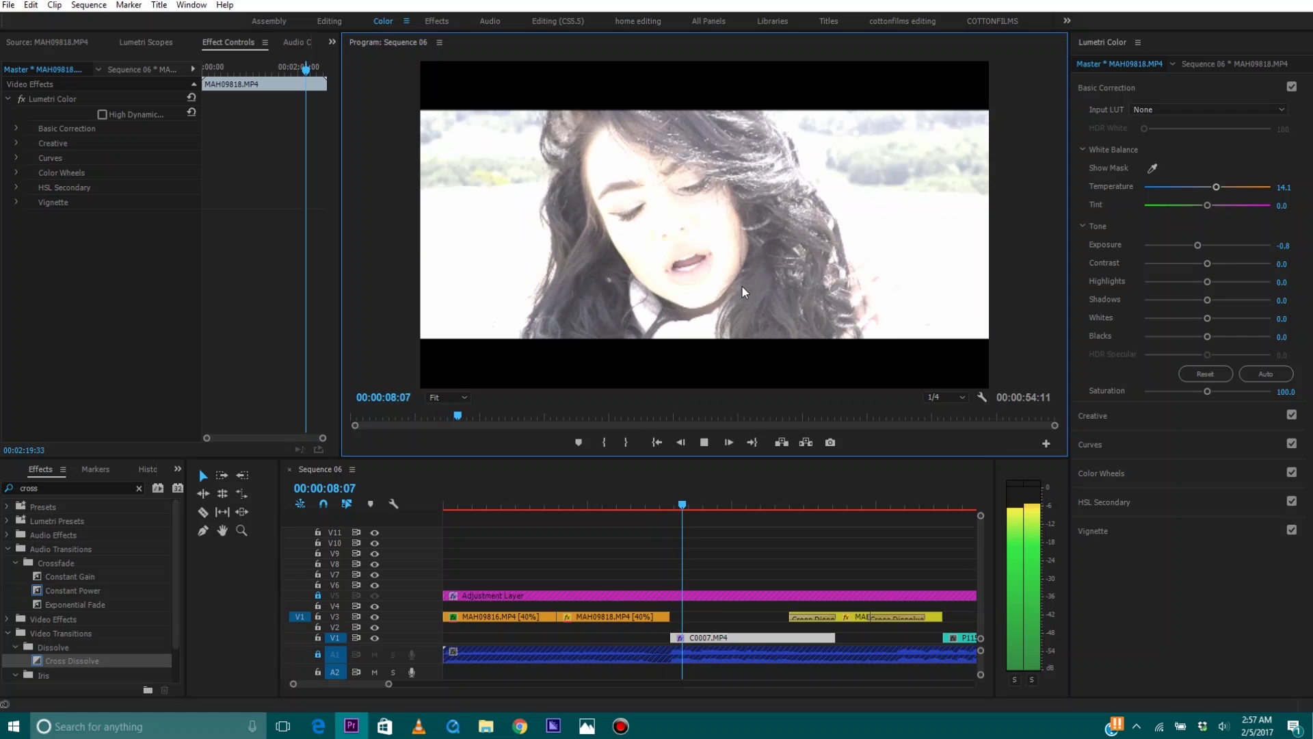
pyautogui.press('space')
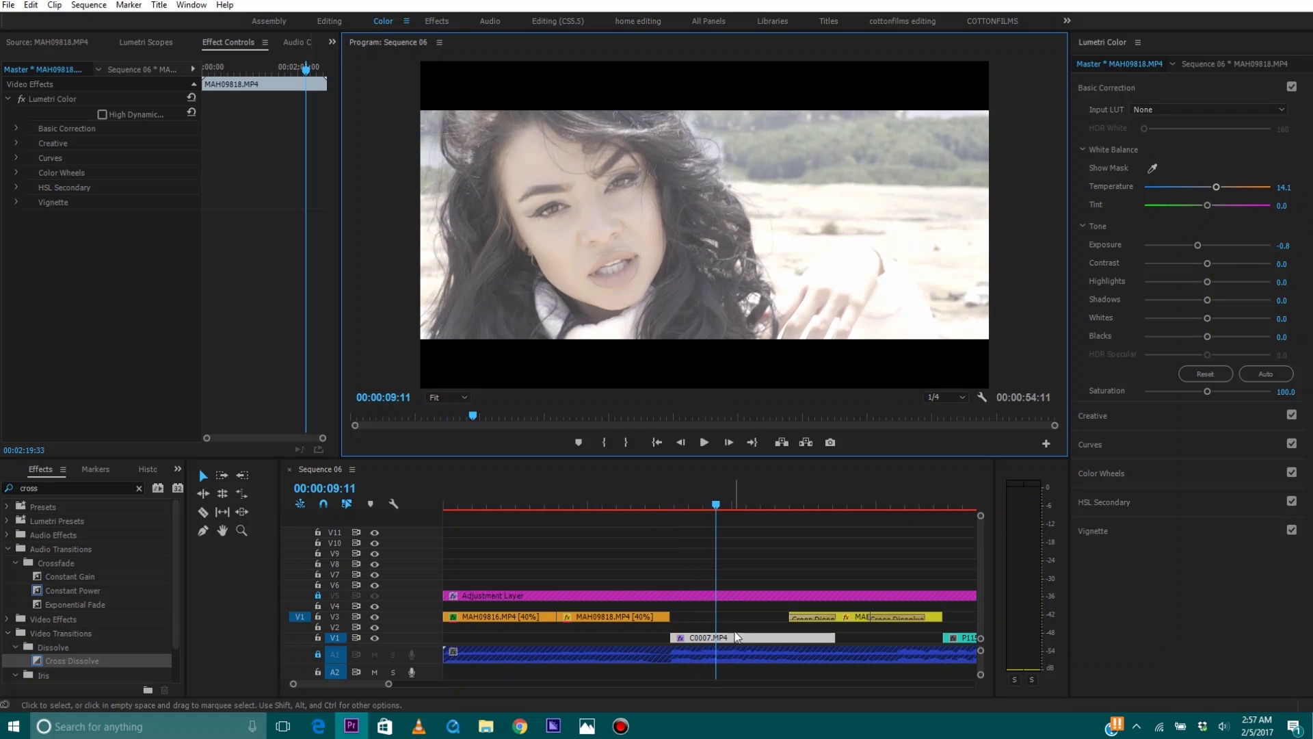
# Step: Apply the LV WARM BASE.cube look to the master clip of C0007.MP4 on V1
pyautogui.click(729, 637)
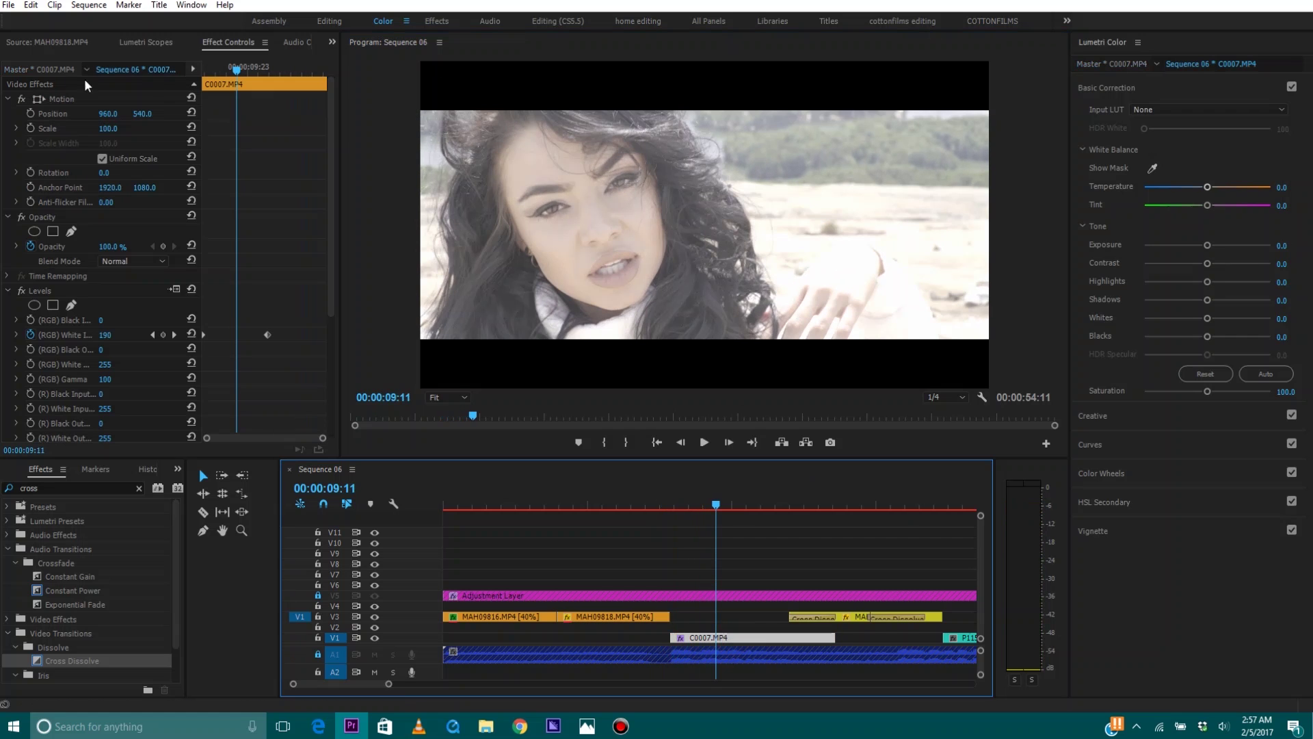
pyautogui.click(46, 69)
pyautogui.click(1094, 86)
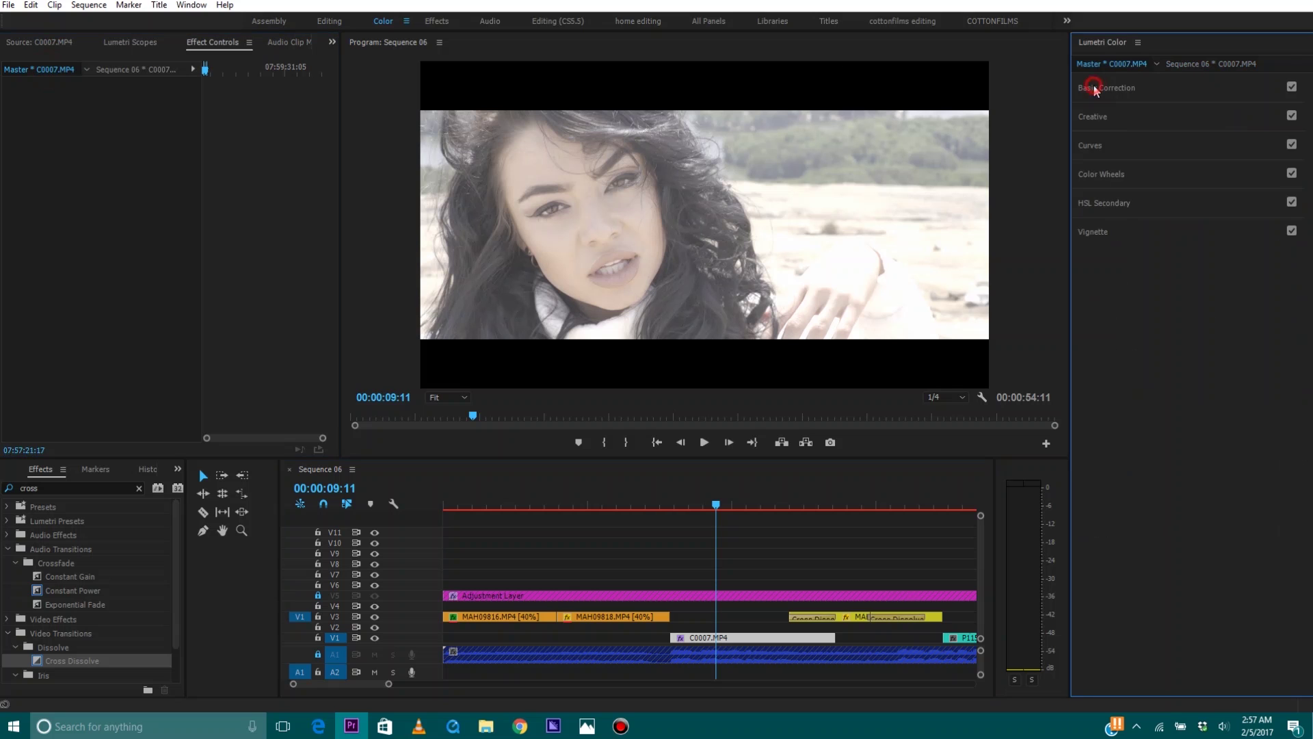
pyautogui.click(1096, 113)
pyautogui.click(1130, 136)
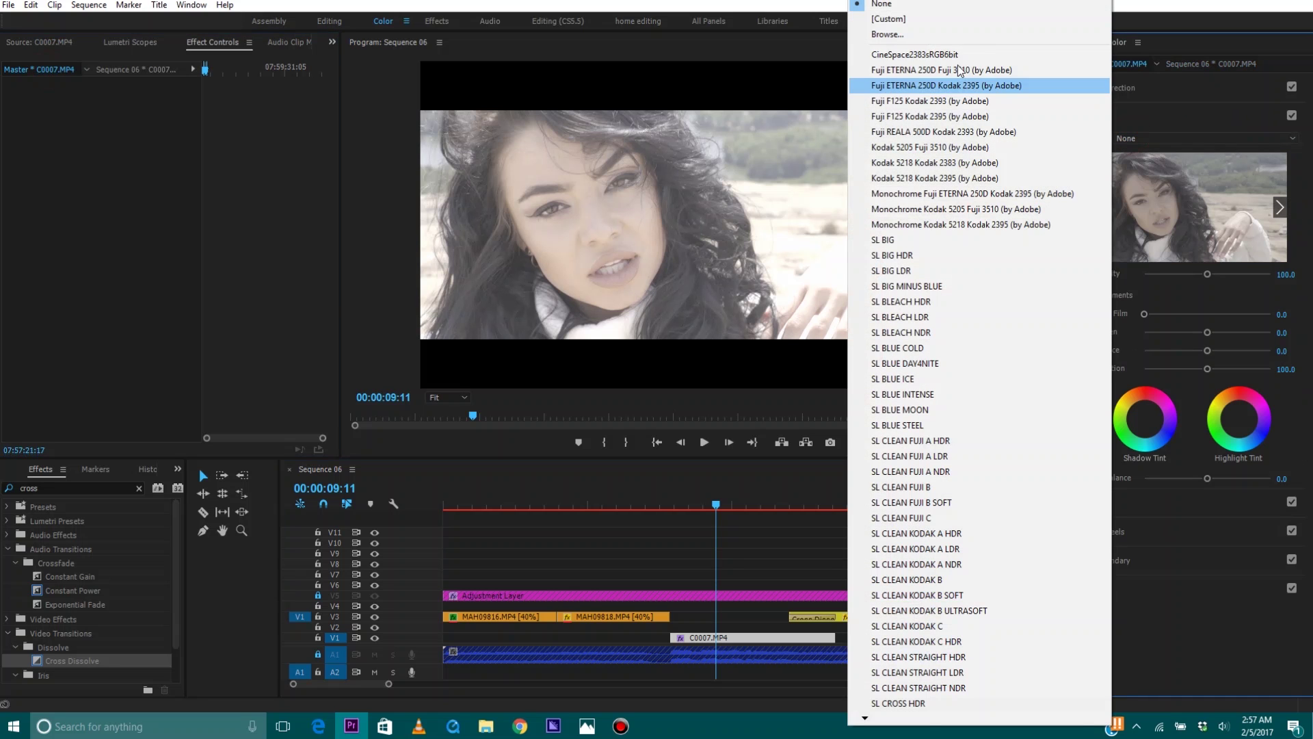
pyautogui.click(949, 37)
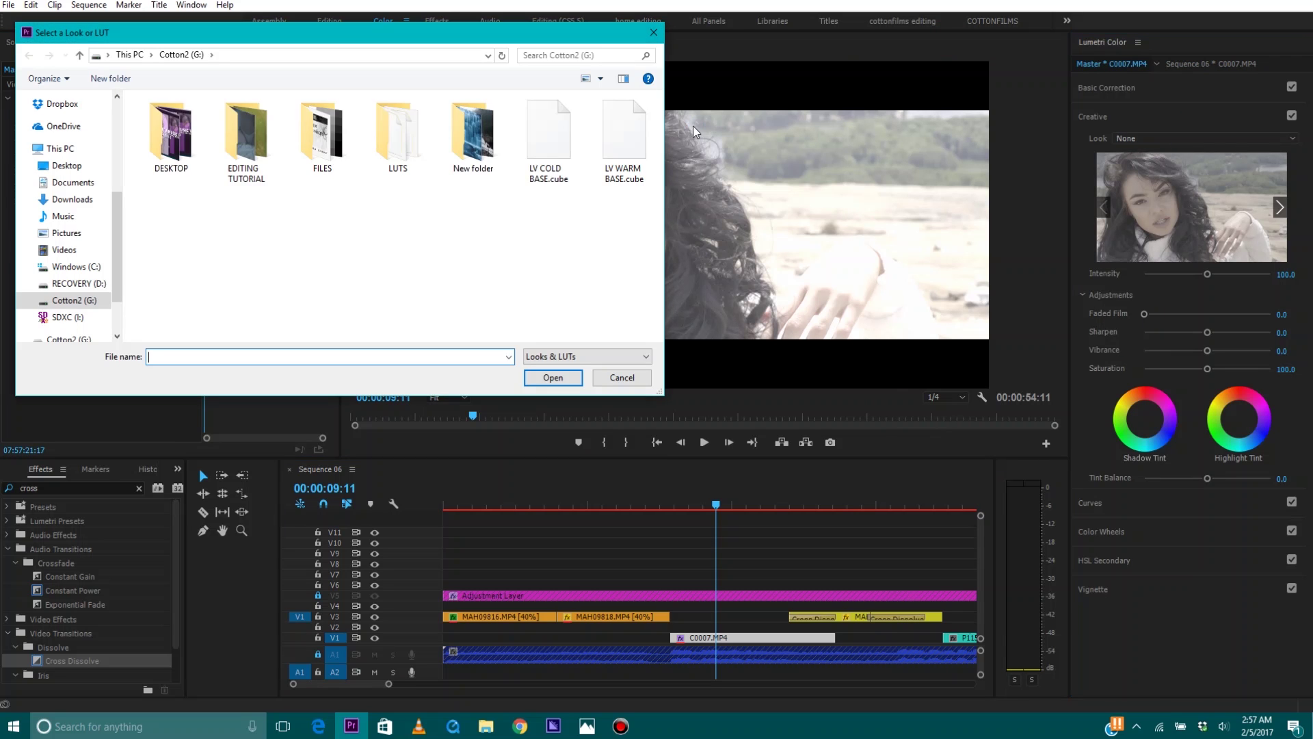
pyautogui.doubleClick(619, 132)
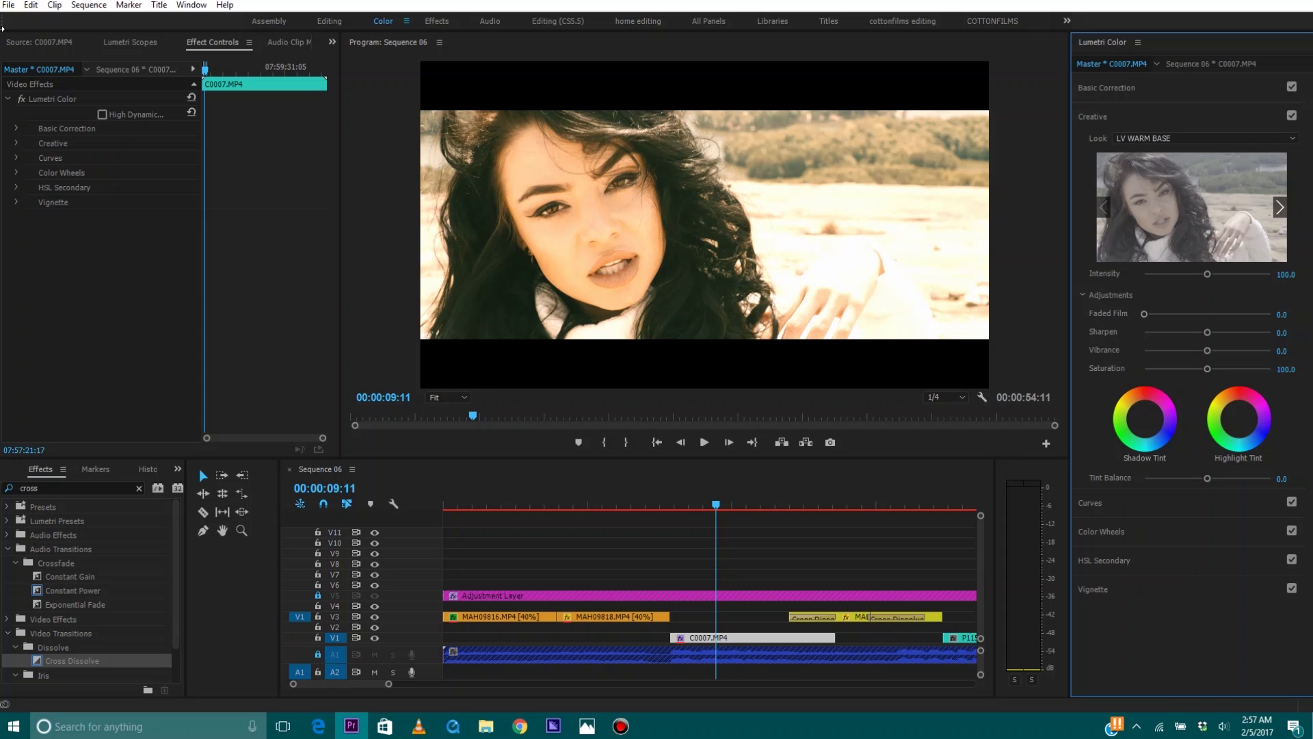
# Step: Play Sequence 06 on from C0007.MP4 through the dissolve into the horse field shot and stop at 00:00:13:23
pyautogui.press('space')
pyautogui.press('space')
pyautogui.click(729, 298)
pyautogui.press('space')
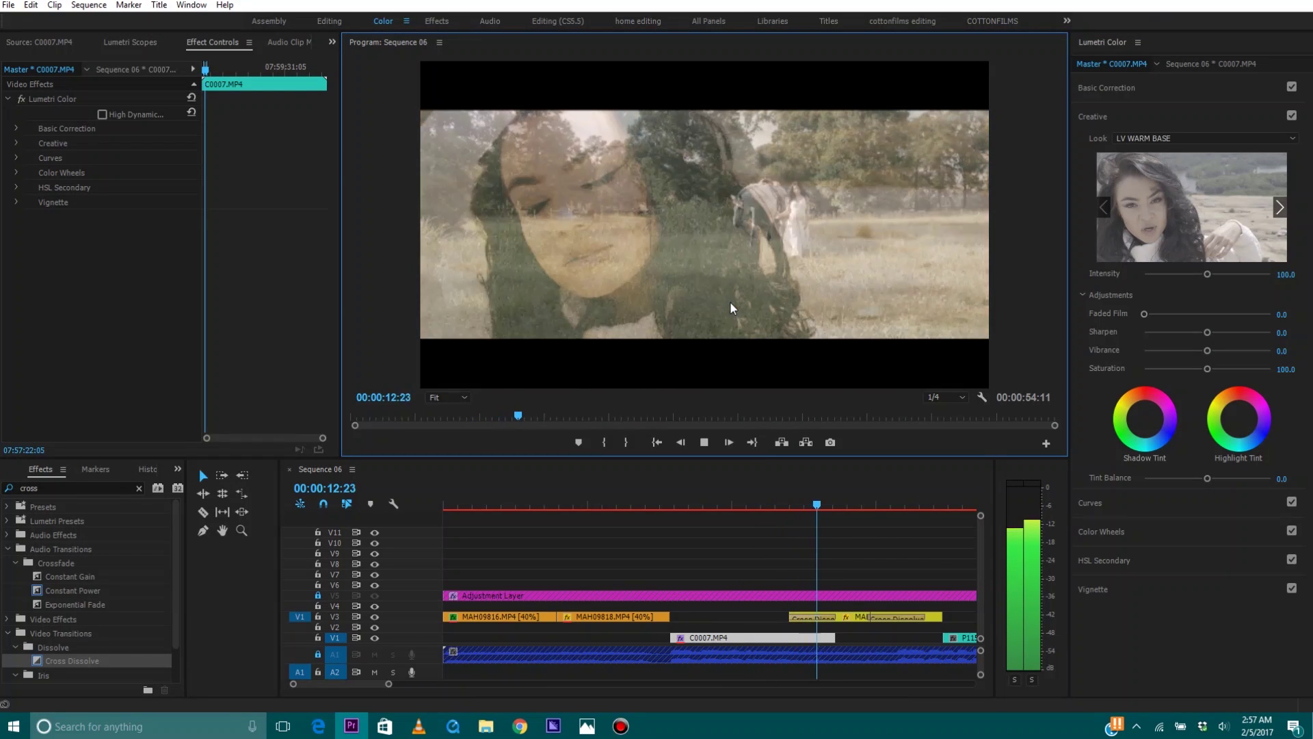
pyautogui.press('space')
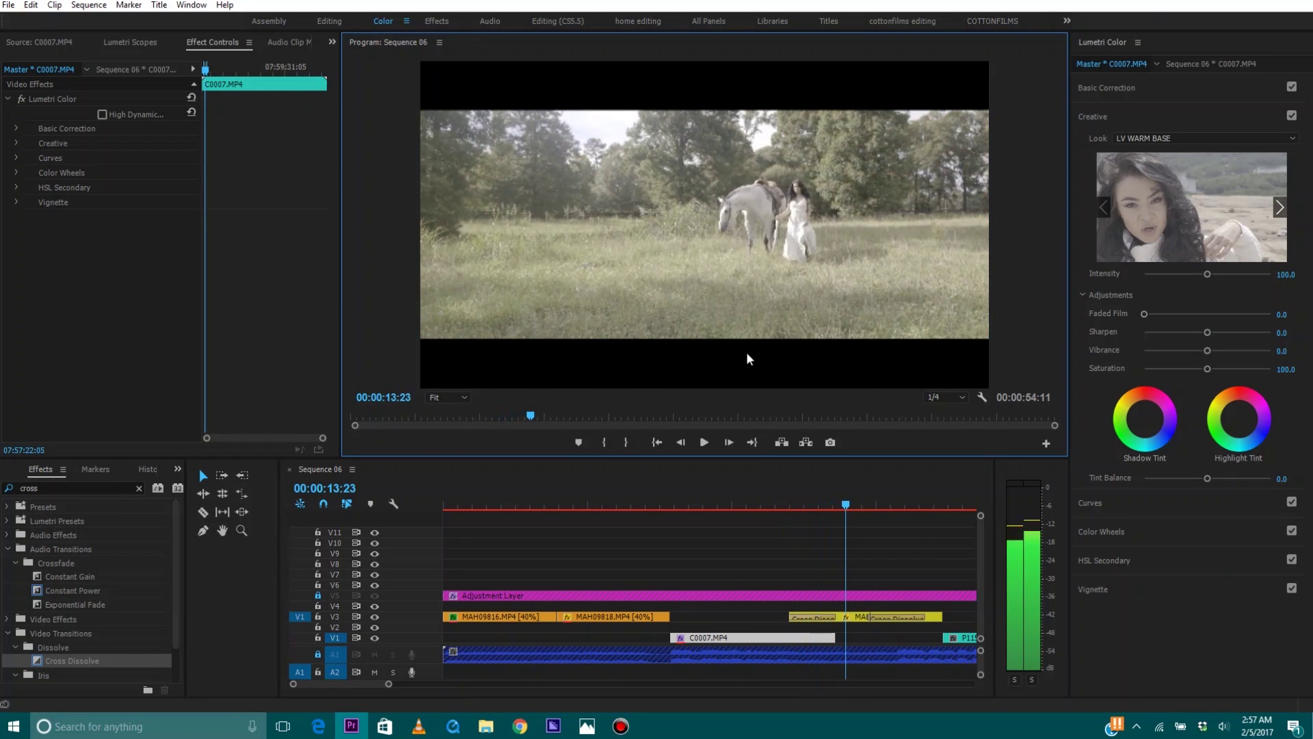
# Step: Apply the LV WARM BASE.cube look to the master clip of MAH09827.MP4 on V3
pyautogui.click(855, 618)
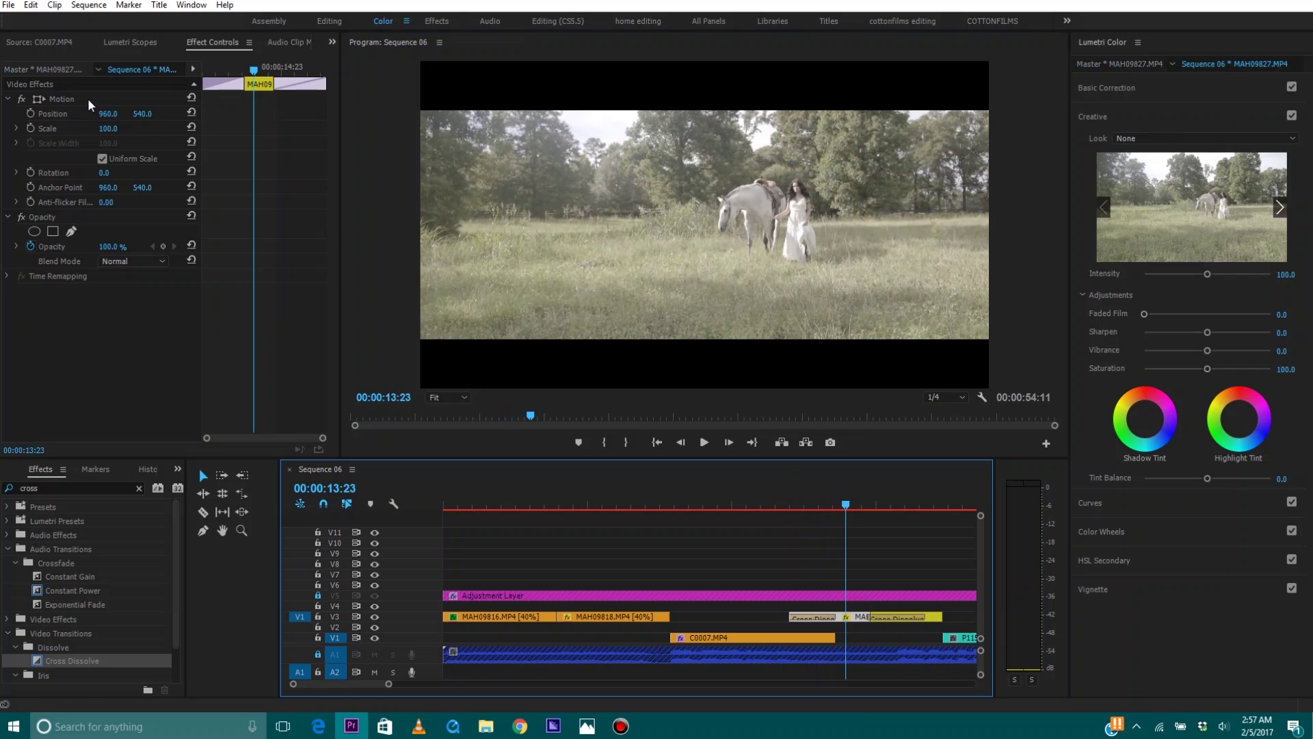
pyautogui.click(33, 69)
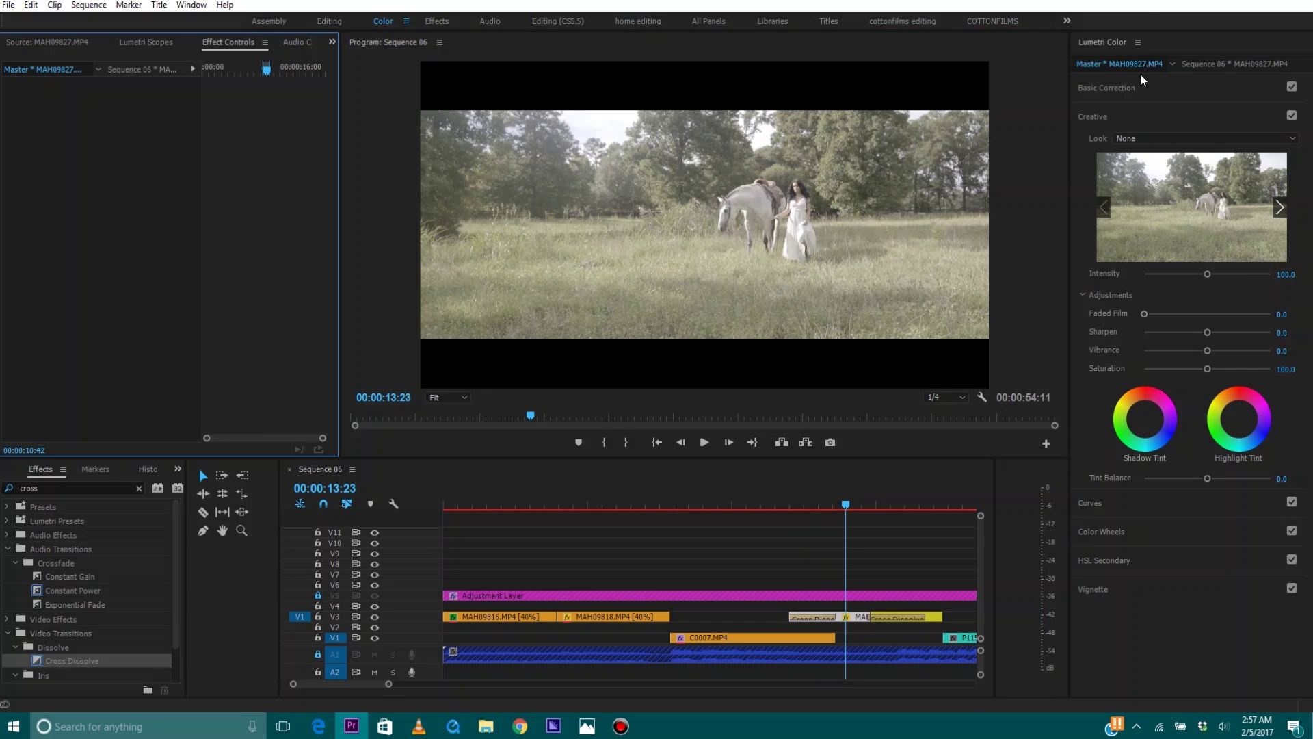
pyautogui.click(1148, 138)
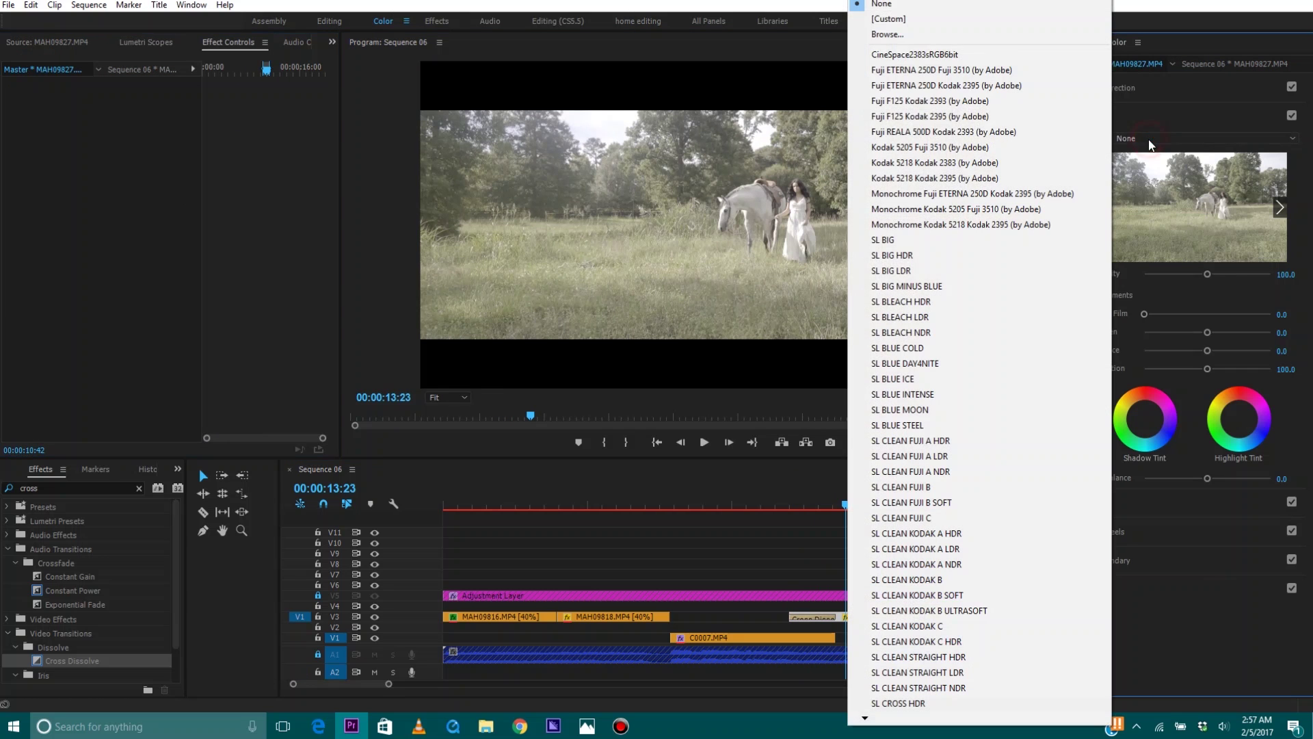
pyautogui.click(1000, 35)
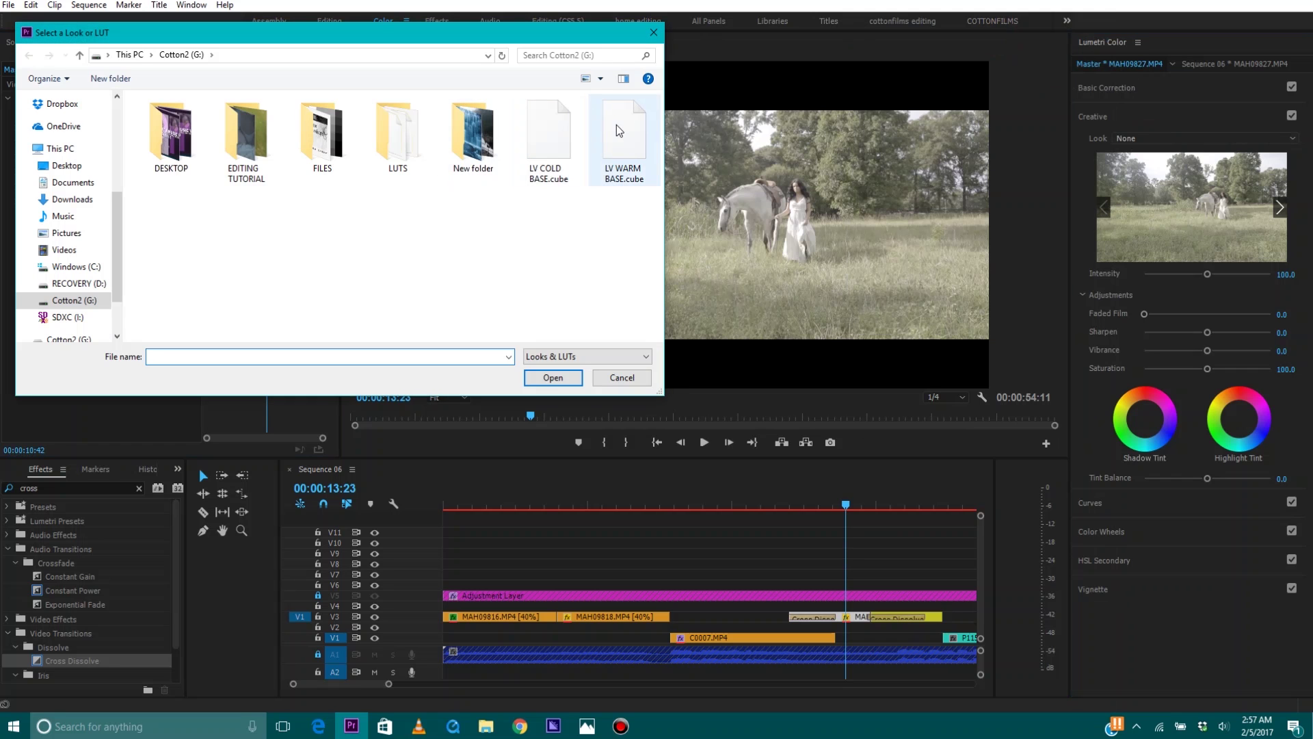
pyautogui.doubleClick(617, 127)
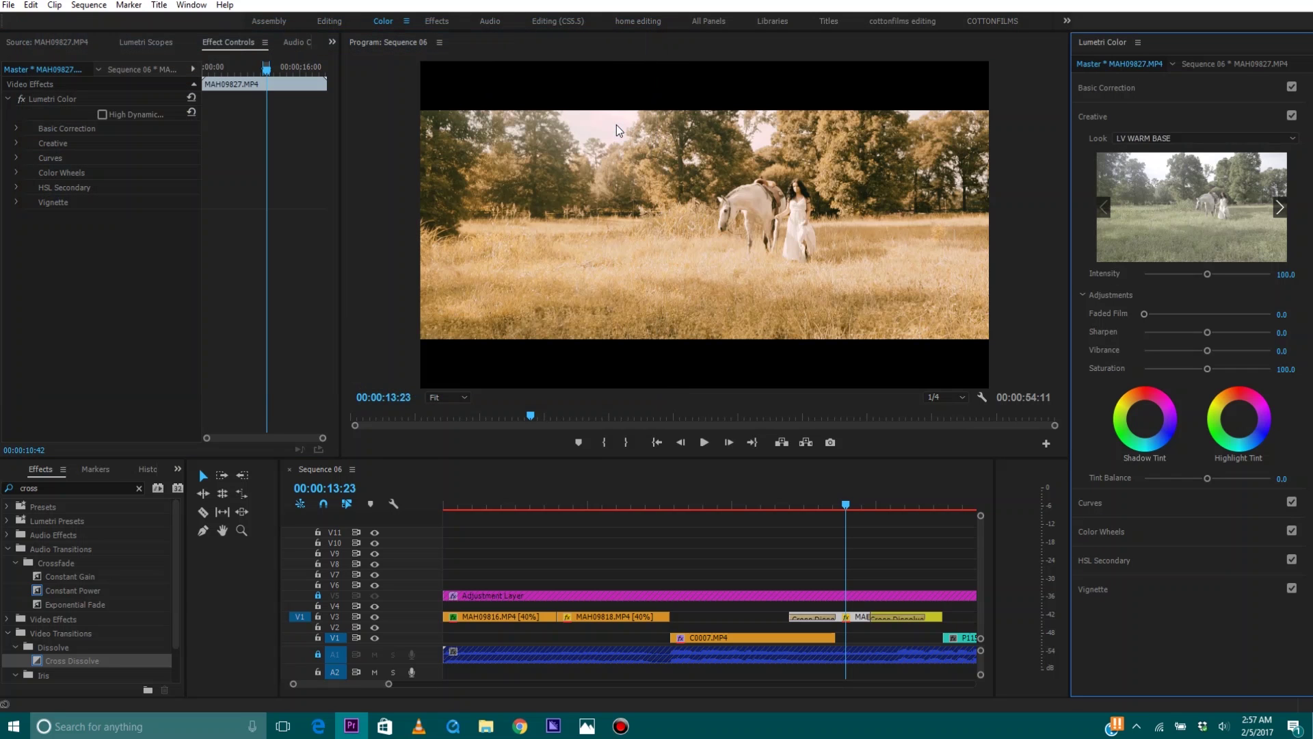
# Step: Set the Exposure of the MAH09827.MP4 master clip to -0.3 and play the sequence on to 00:00:17:21
pyautogui.click(1102, 88)
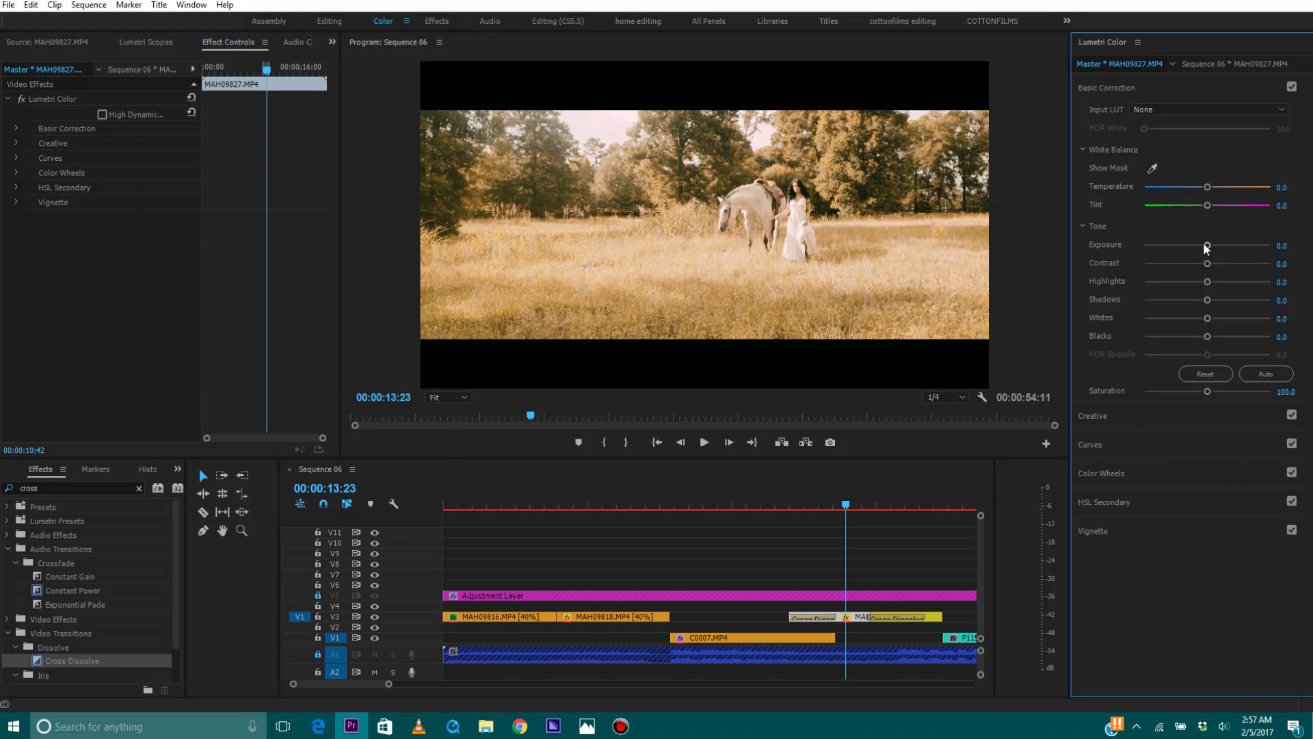
pyautogui.moveTo(1206, 245); pyautogui.dragTo(1203, 245)
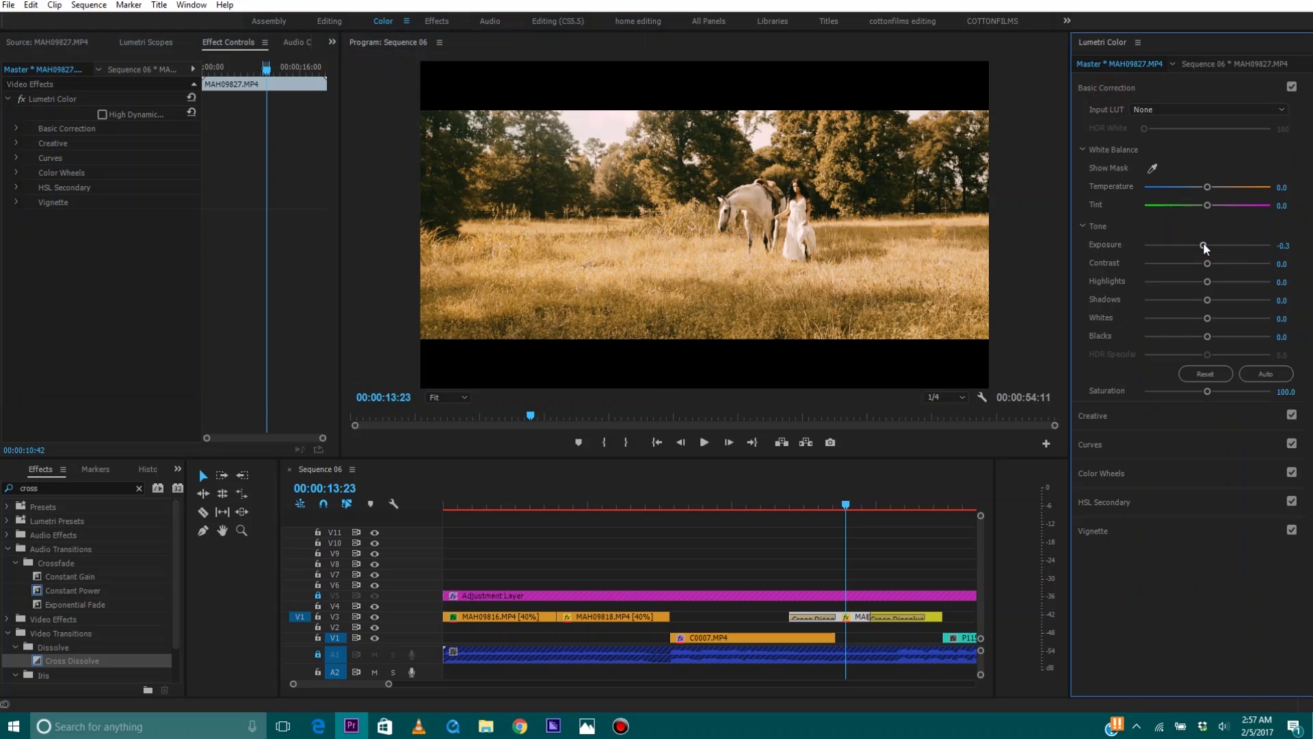
pyautogui.click(828, 172)
pyautogui.press('space')
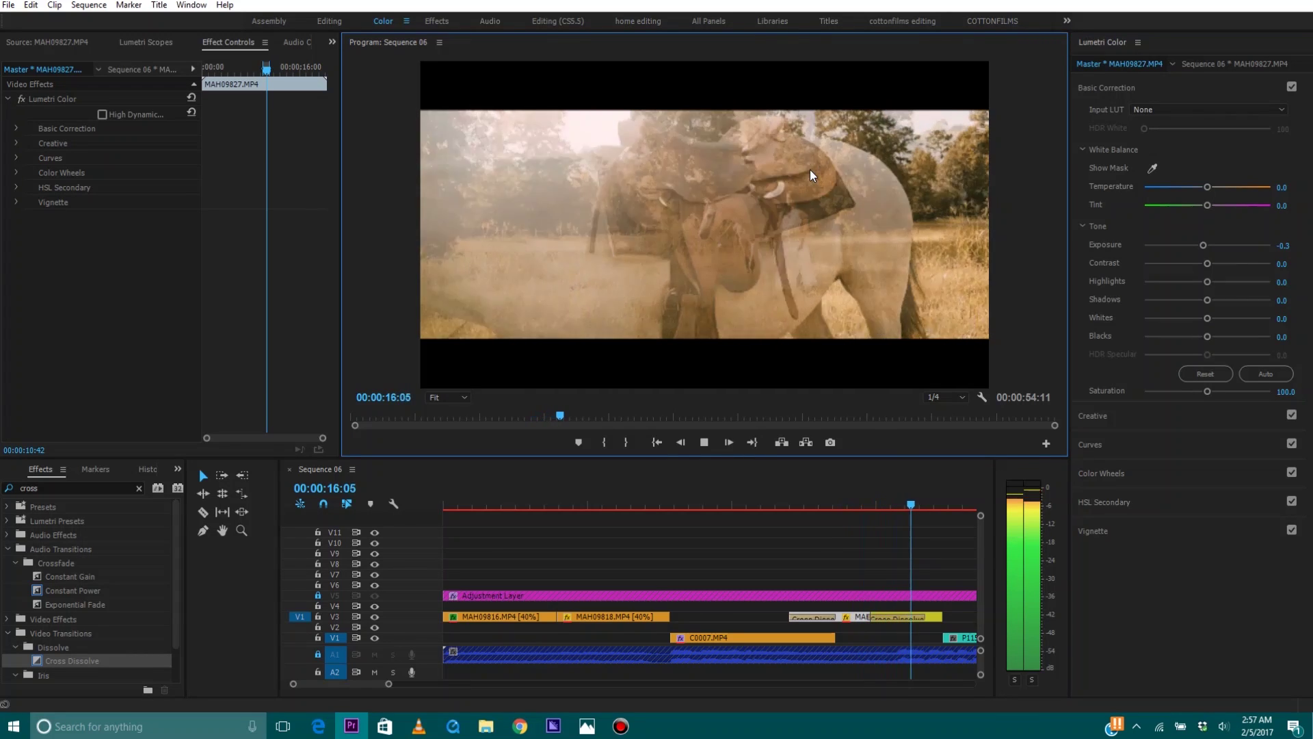
pyautogui.press('space')
pyautogui.press('space')
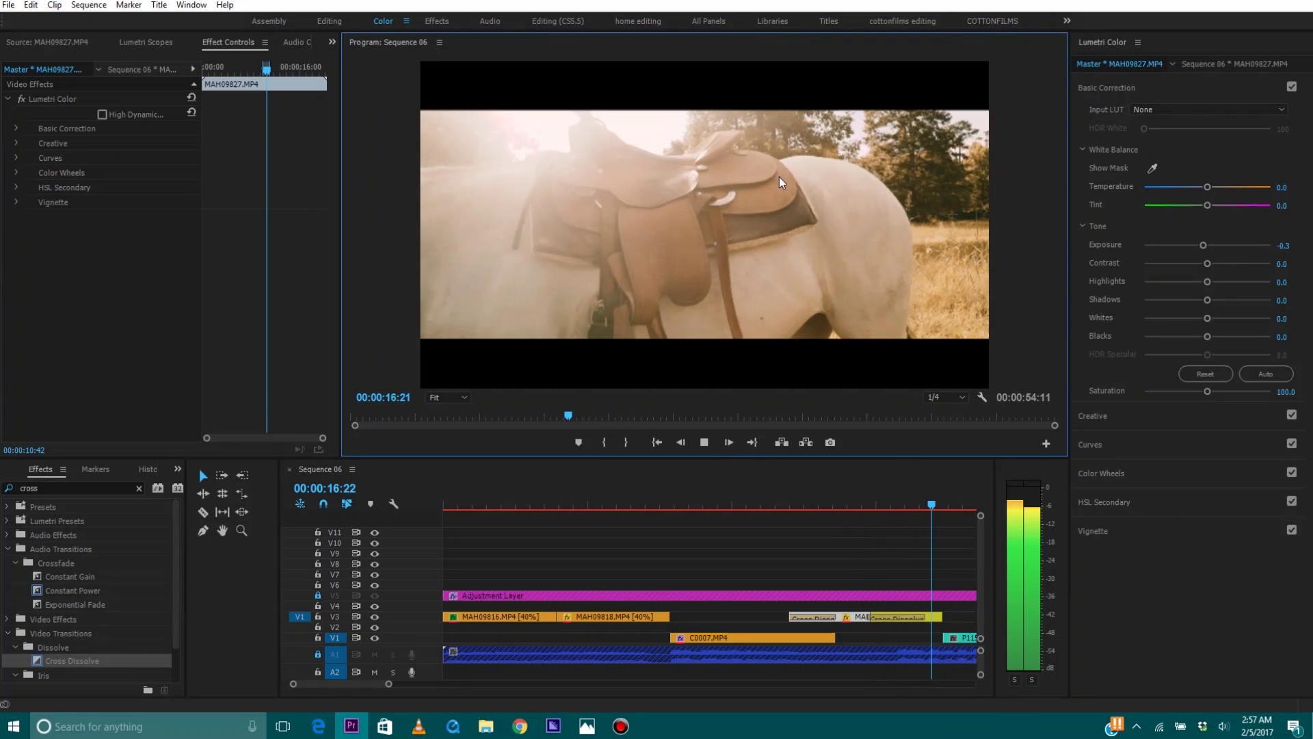
pyautogui.press('space')
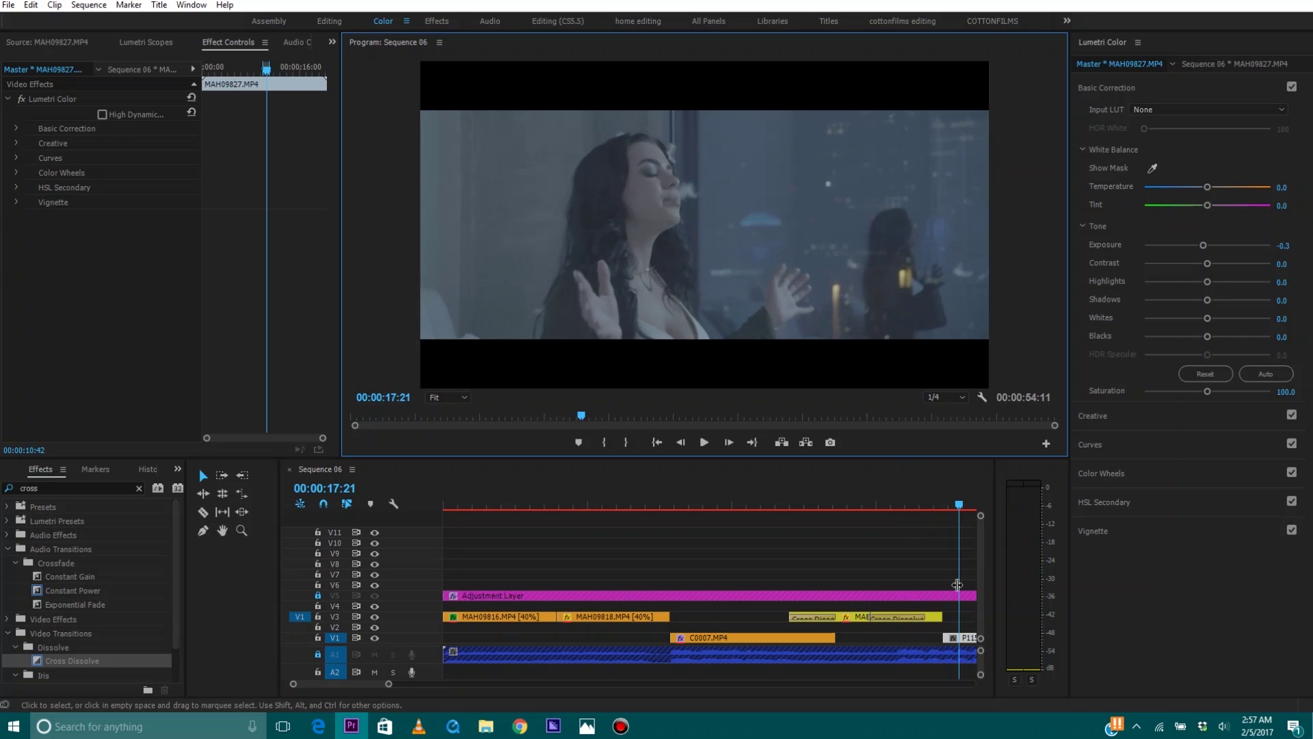
# Step: Apply the LV COLD BASE.cube look to the master clip of P1150341.MOV on V1
pyautogui.click(964, 637)
pyautogui.click(81, 74)
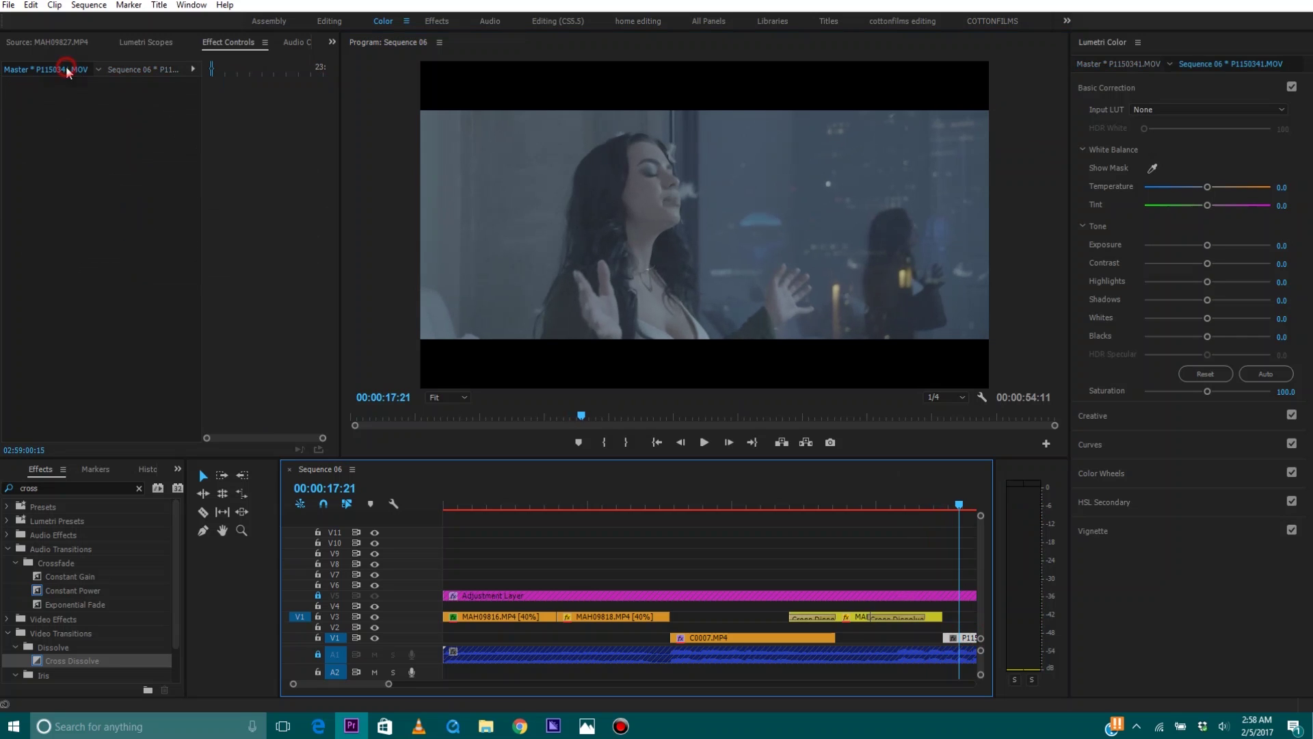
pyautogui.click(1129, 89)
pyautogui.click(1127, 117)
pyautogui.click(1129, 137)
pyautogui.click(911, 34)
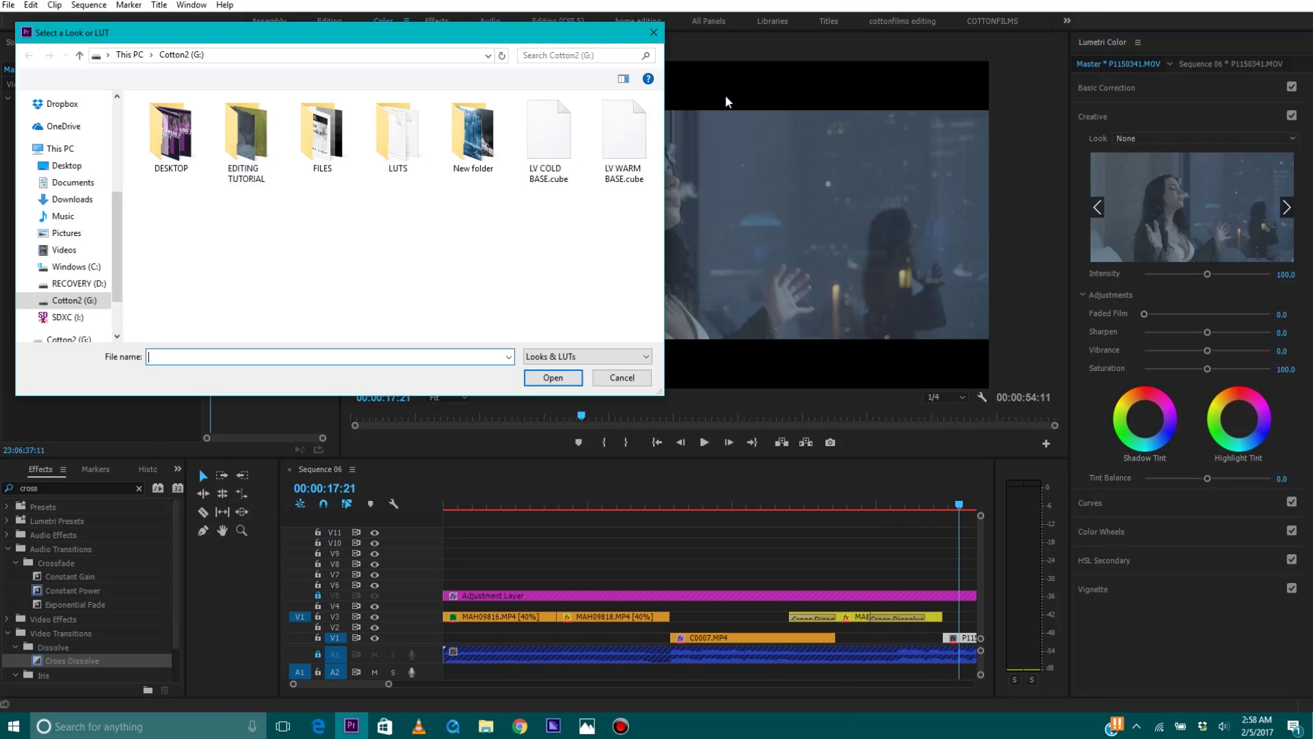
pyautogui.click(539, 130)
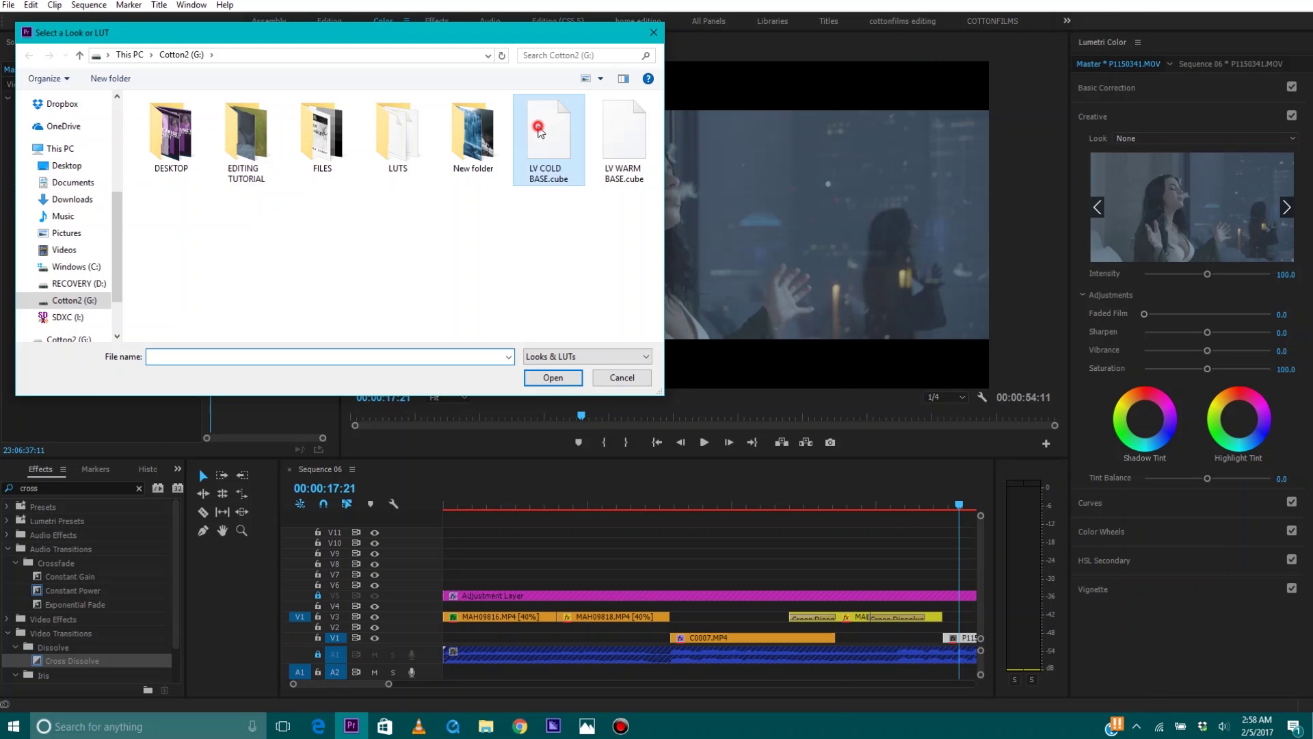
pyautogui.doubleClick(539, 131)
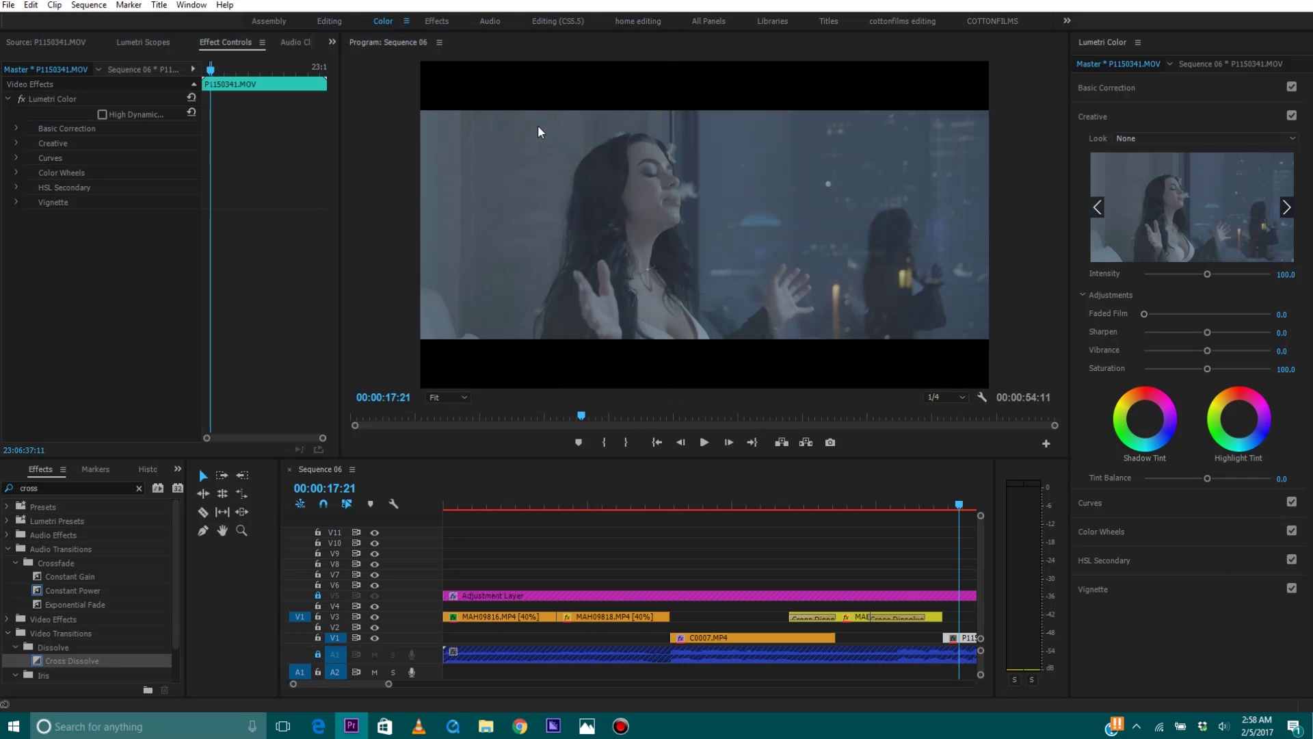
# Step: Play on to 00:00:20:23 and apply the LV COLD BASE.cube look to the master clip of P1150353.MOV on V3
pyautogui.click(648, 190)
pyautogui.press('space')
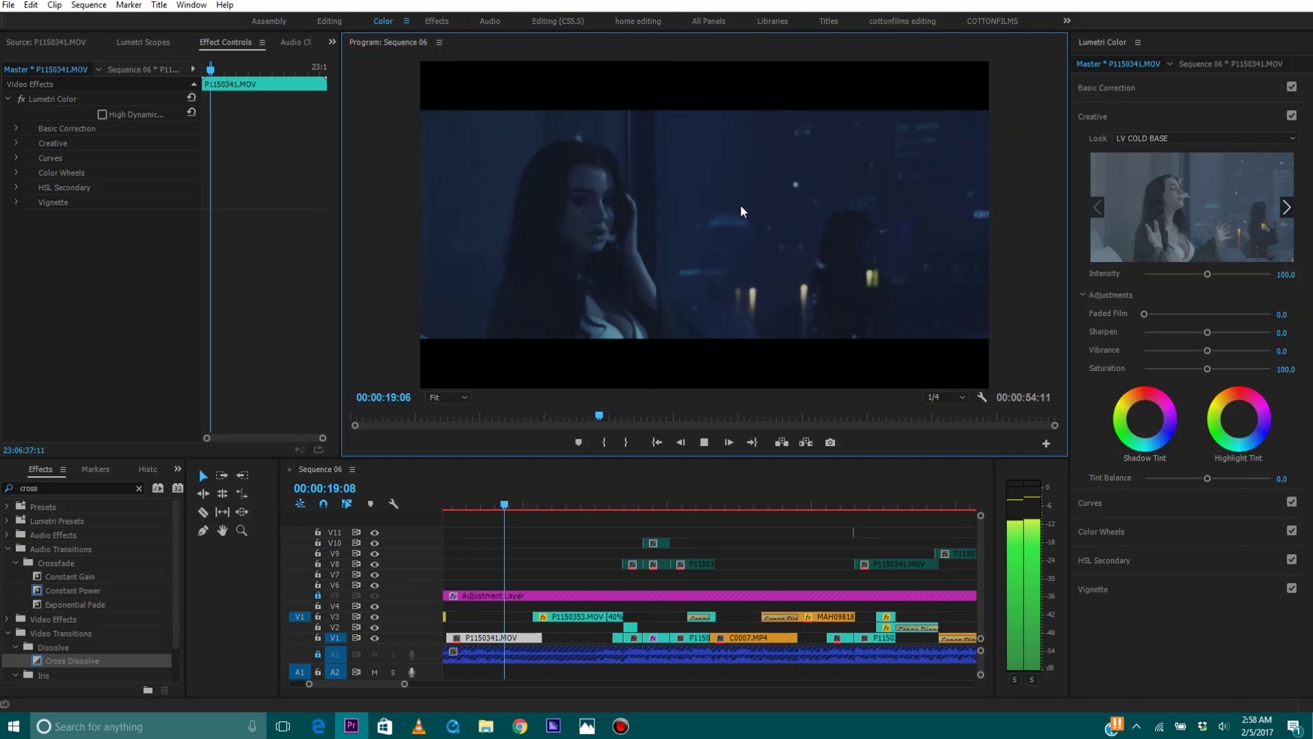
pyautogui.click(573, 617)
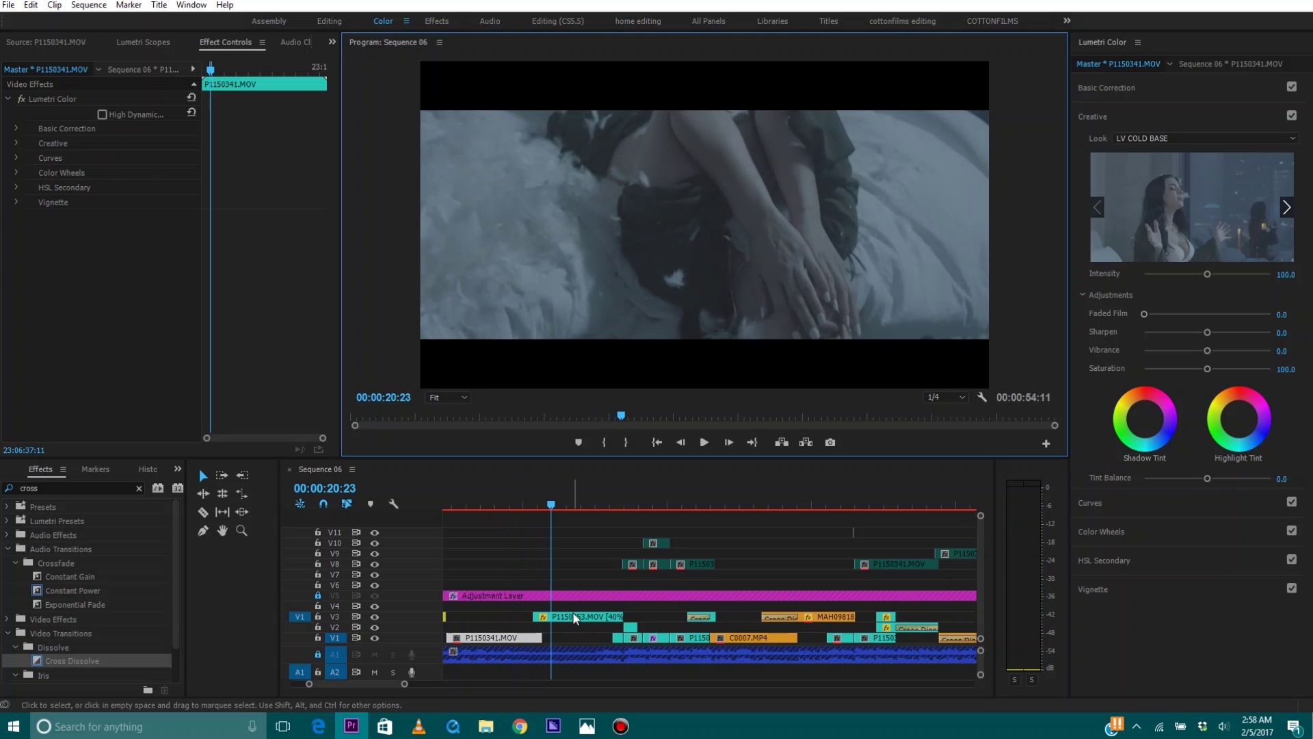
pyautogui.click(49, 71)
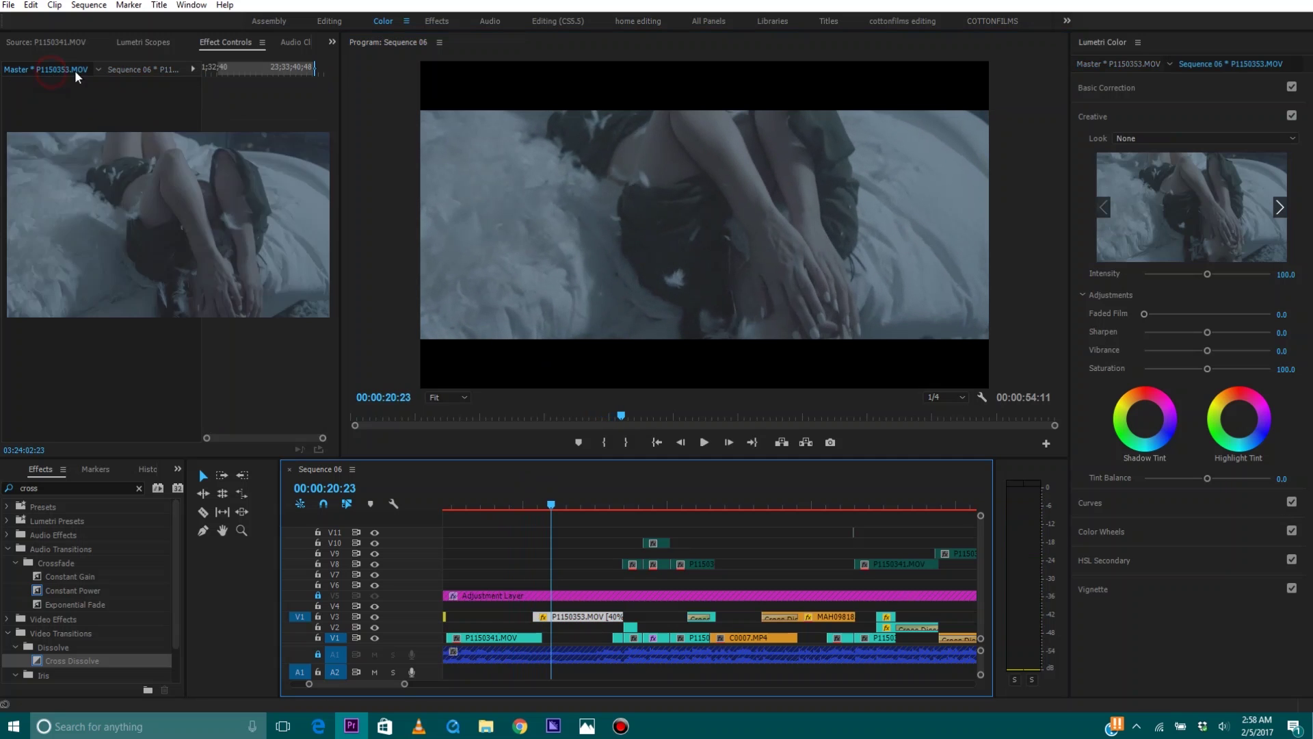
pyautogui.click(1149, 139)
pyautogui.click(952, 23)
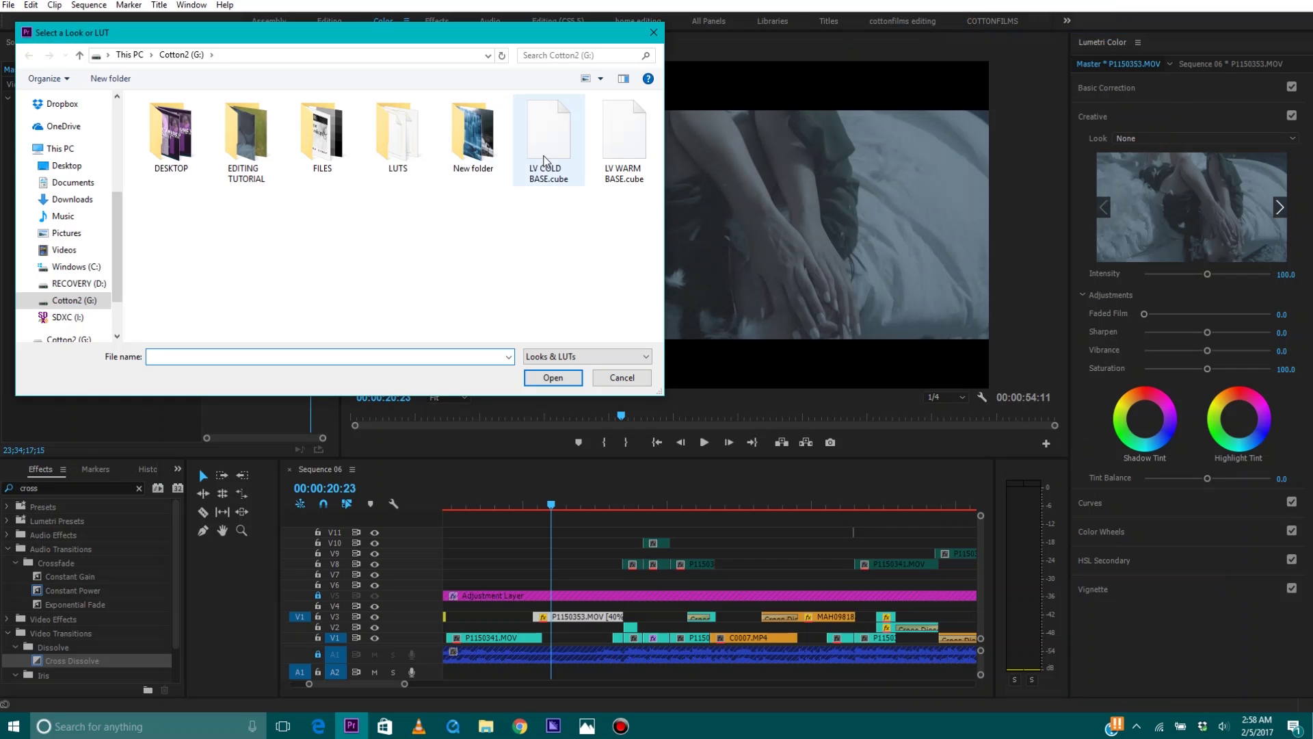
pyautogui.doubleClick(545, 160)
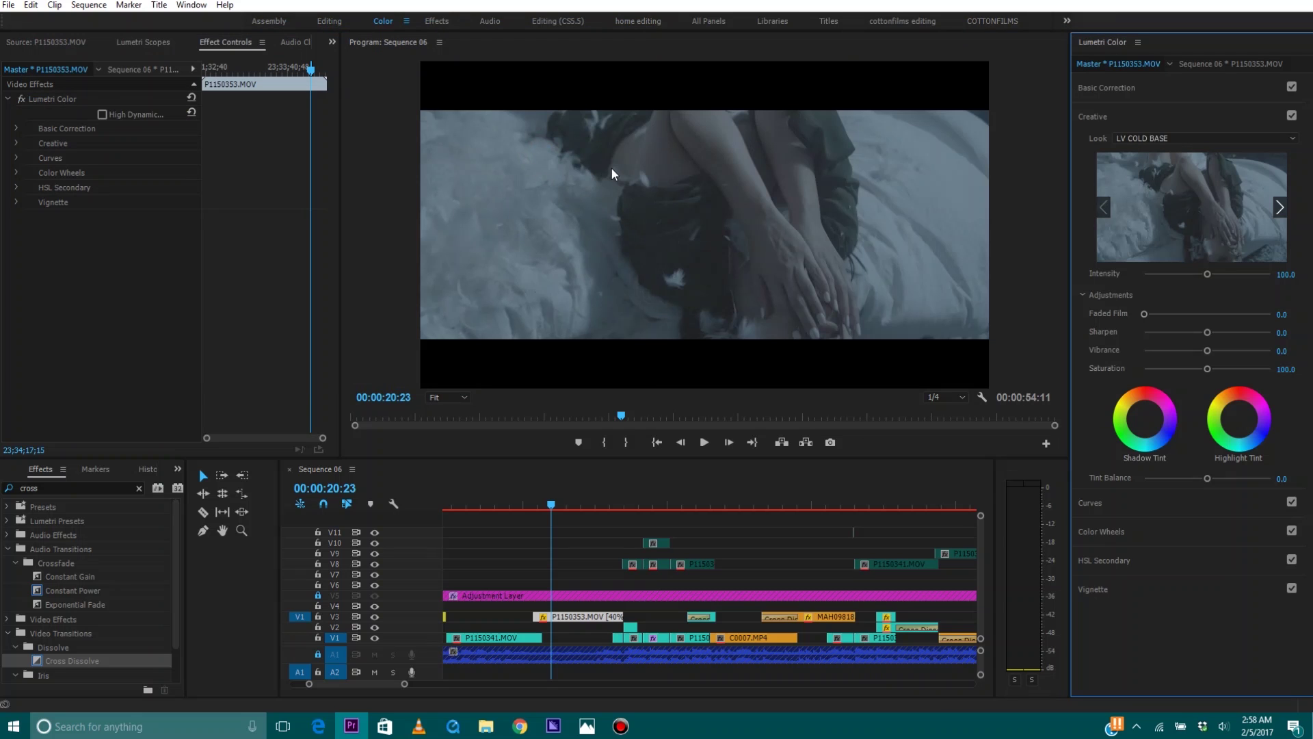
# Step: Play the sequence past the end of P1150353.MOV and park the playhead at 00:00:23:17
pyautogui.click(613, 174)
pyautogui.press('space')
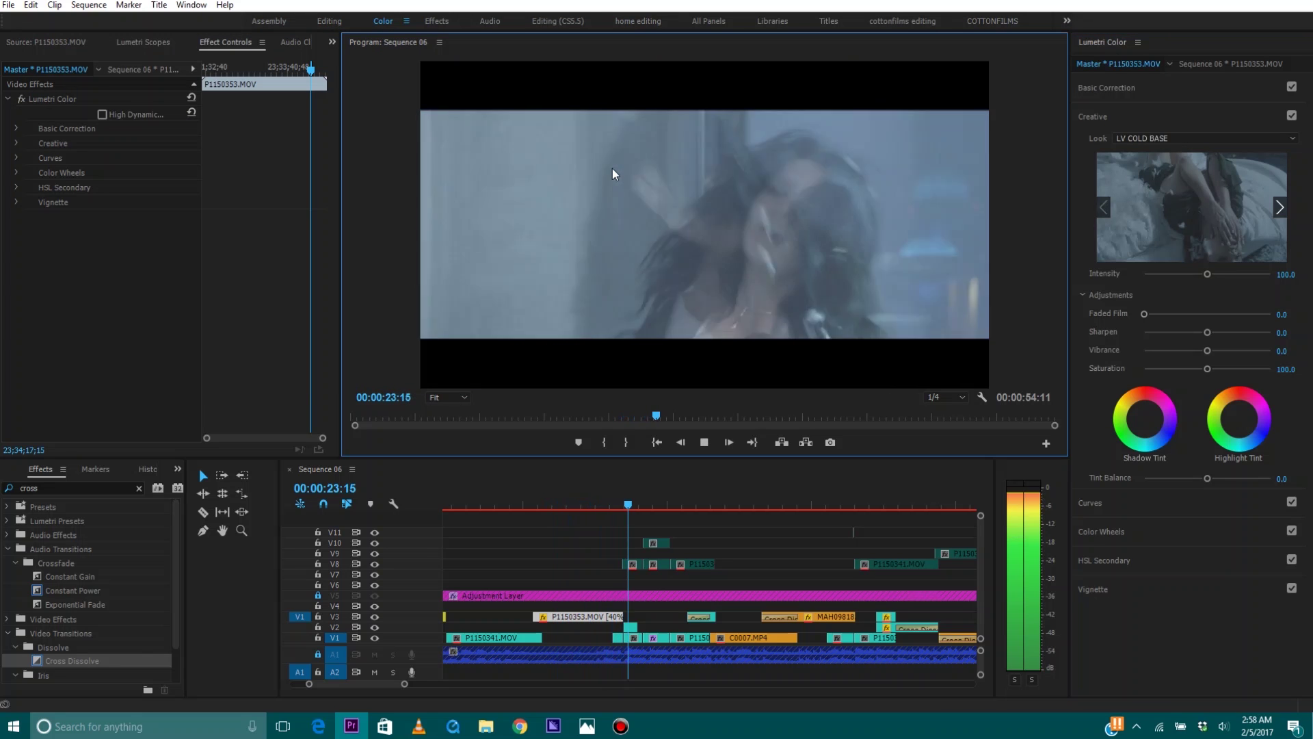
pyautogui.press('space')
pyautogui.press('Left')
pyautogui.press('Left')
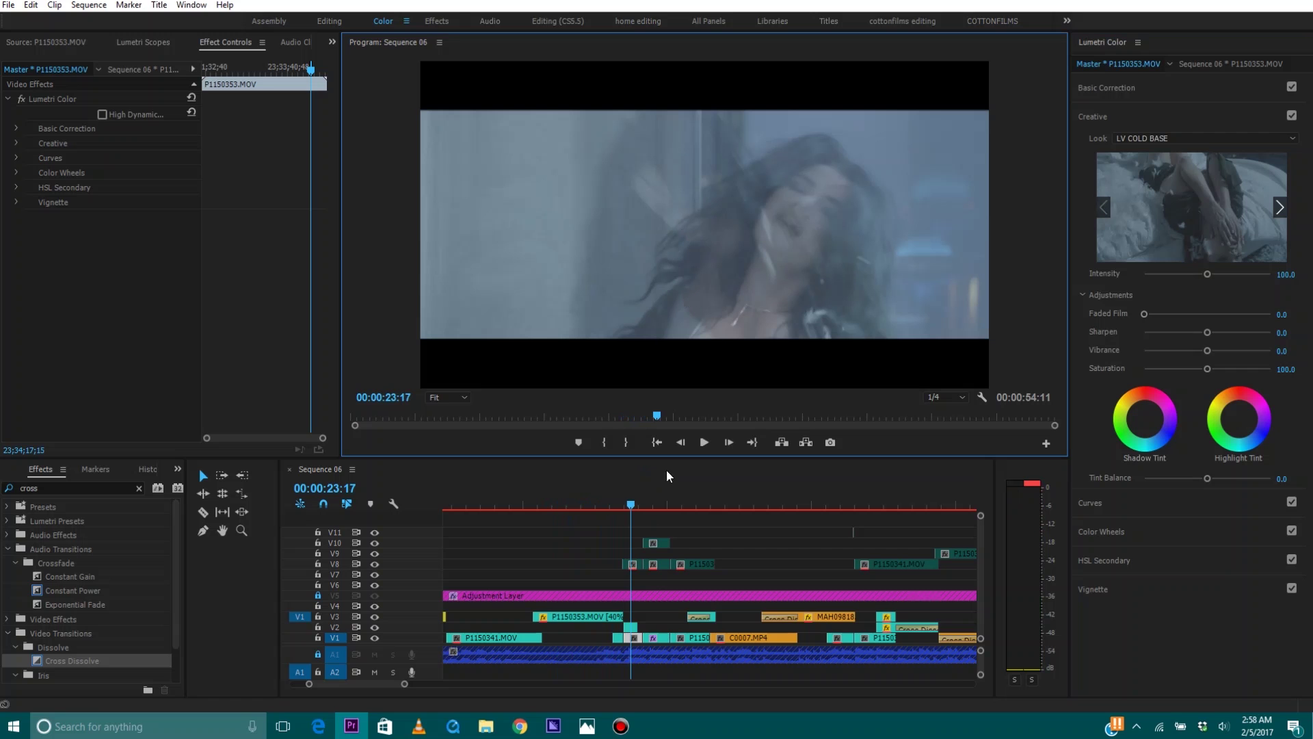
# Step: Apply the LV COLD BASE.cube look to the master clip of P1150340.MOV, the short clip on V2
pyautogui.click(632, 627)
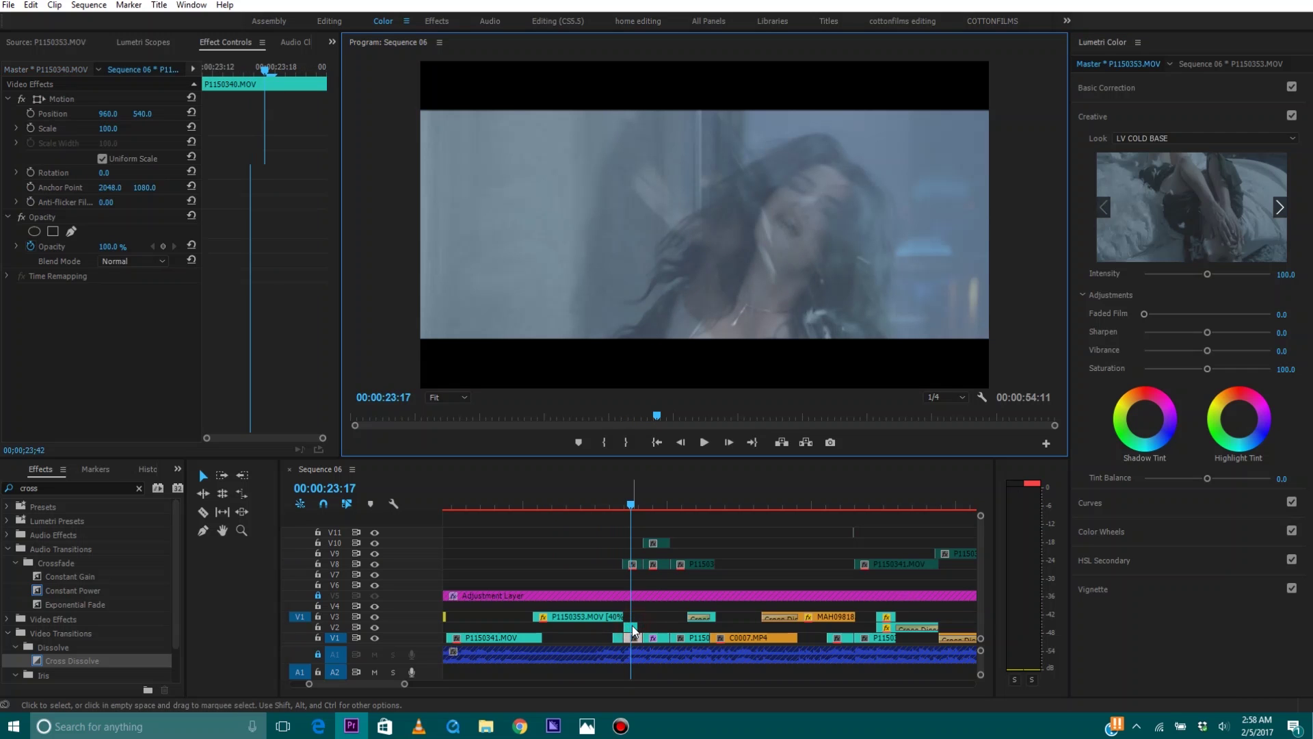
pyautogui.click(48, 69)
pyautogui.click(1204, 138)
pyautogui.click(876, 39)
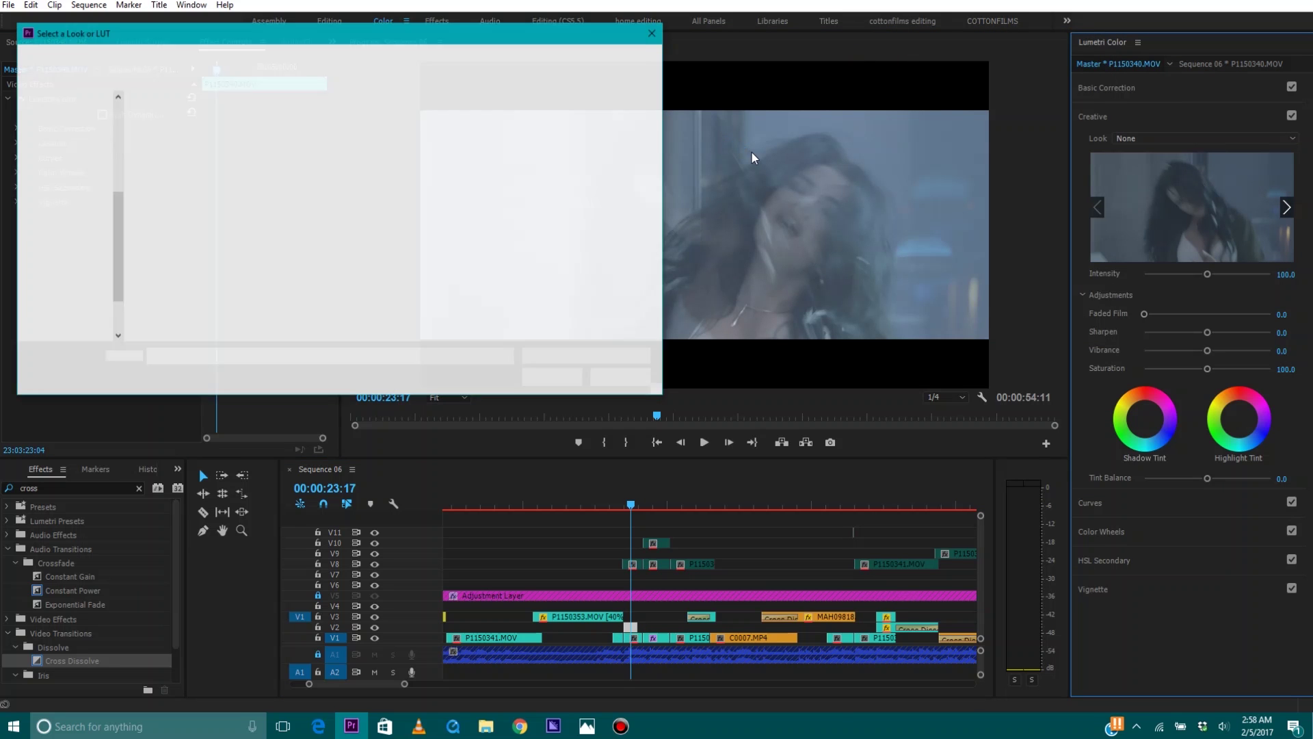
pyautogui.doubleClick(552, 149)
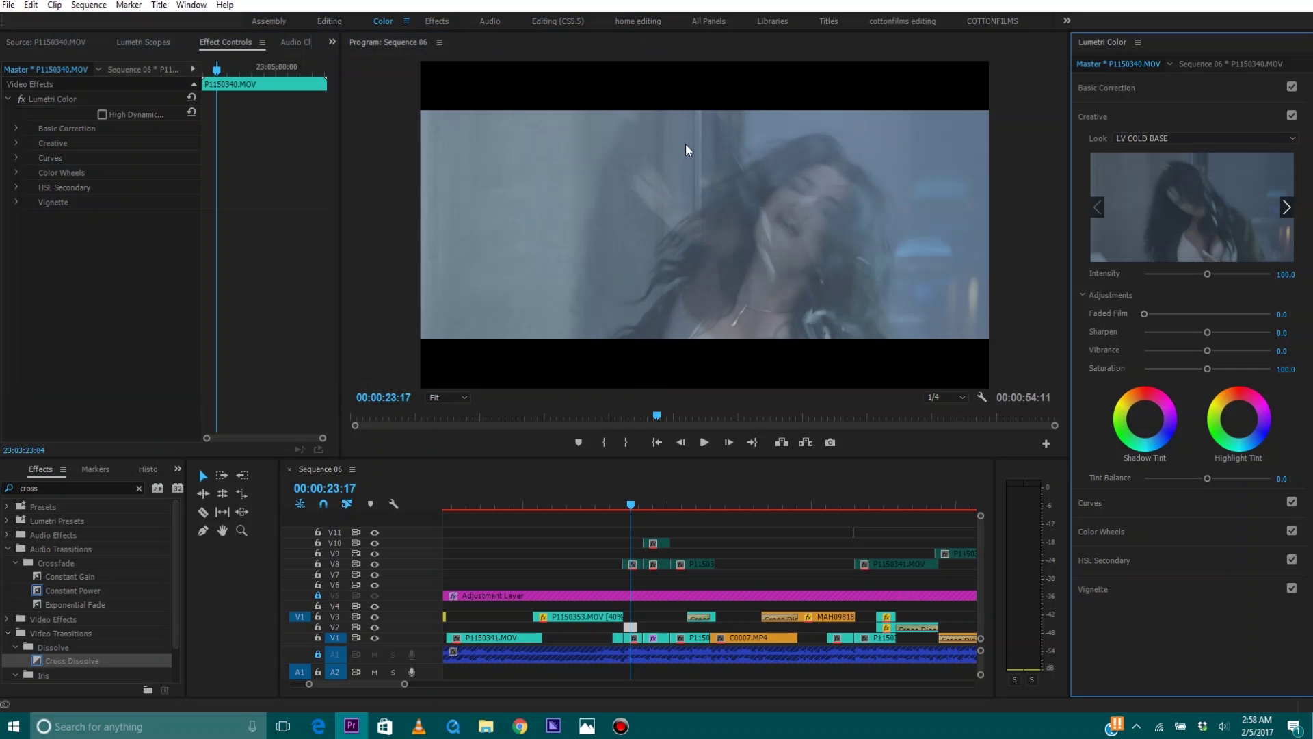
# Step: Advance to 00:00:24:10 and apply the LV COLD BASE.cube look to the master clip of P1150339.MOV on V1
pyautogui.press('space')
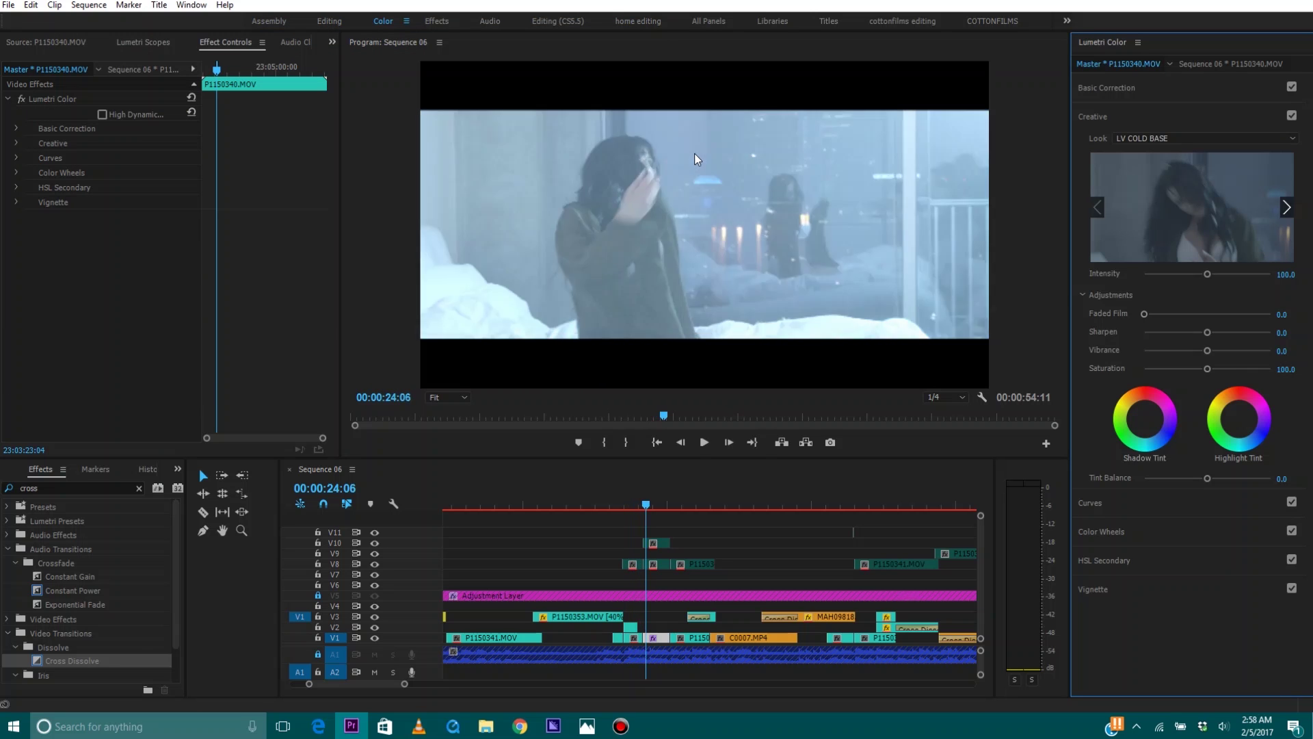
pyautogui.press('space')
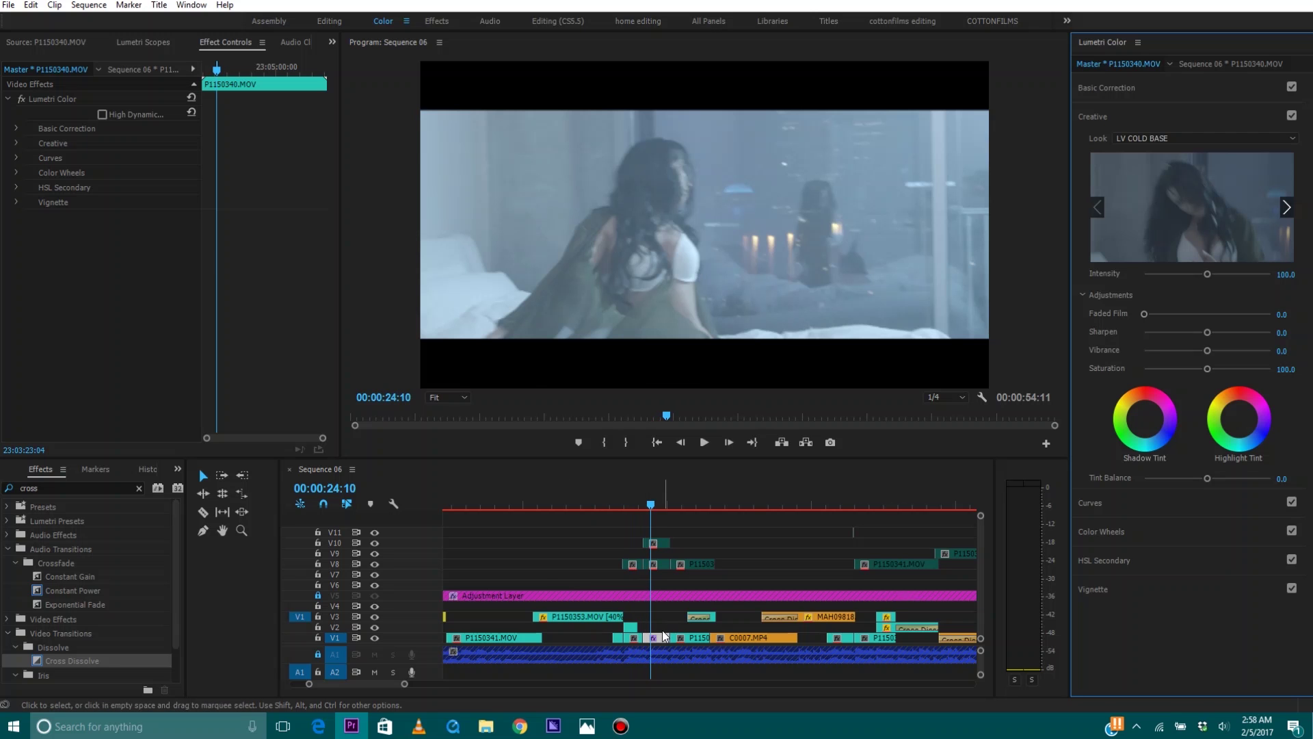
pyautogui.click(68, 70)
pyautogui.click(73, 71)
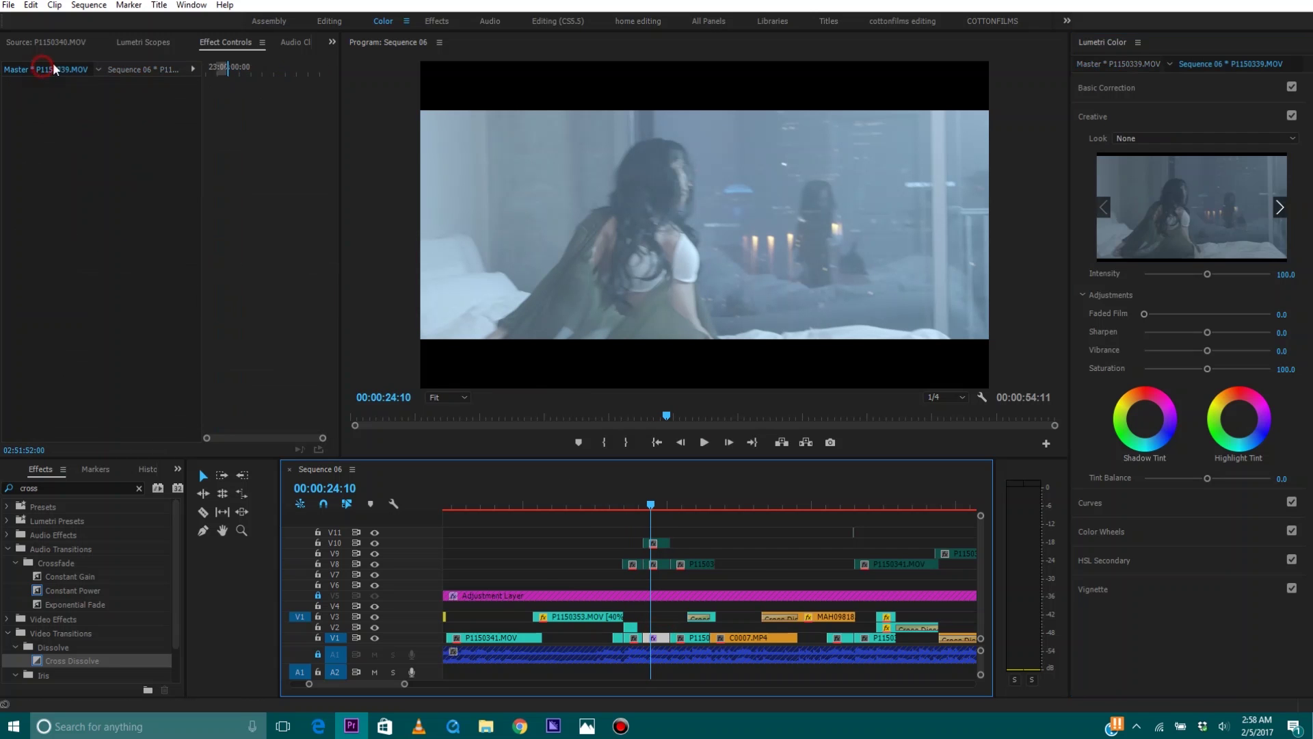
pyautogui.click(1139, 139)
pyautogui.click(882, 35)
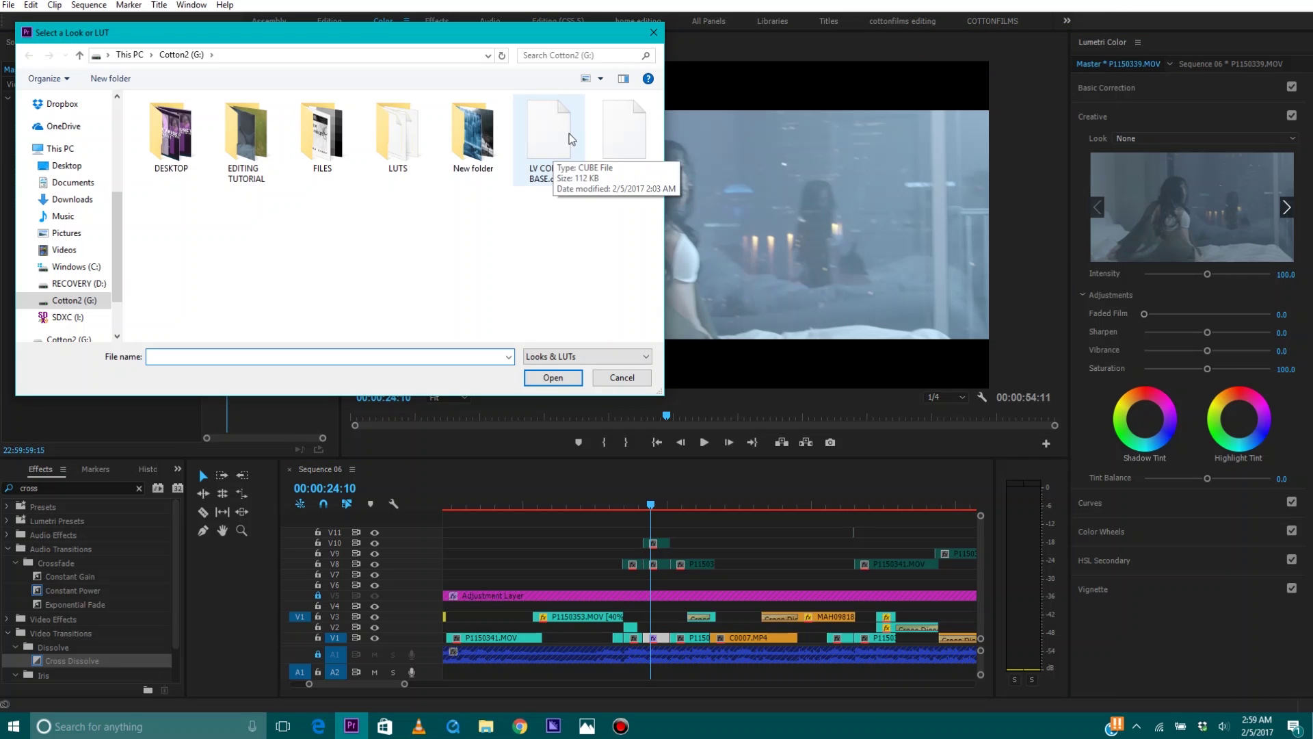
pyautogui.doubleClick(569, 135)
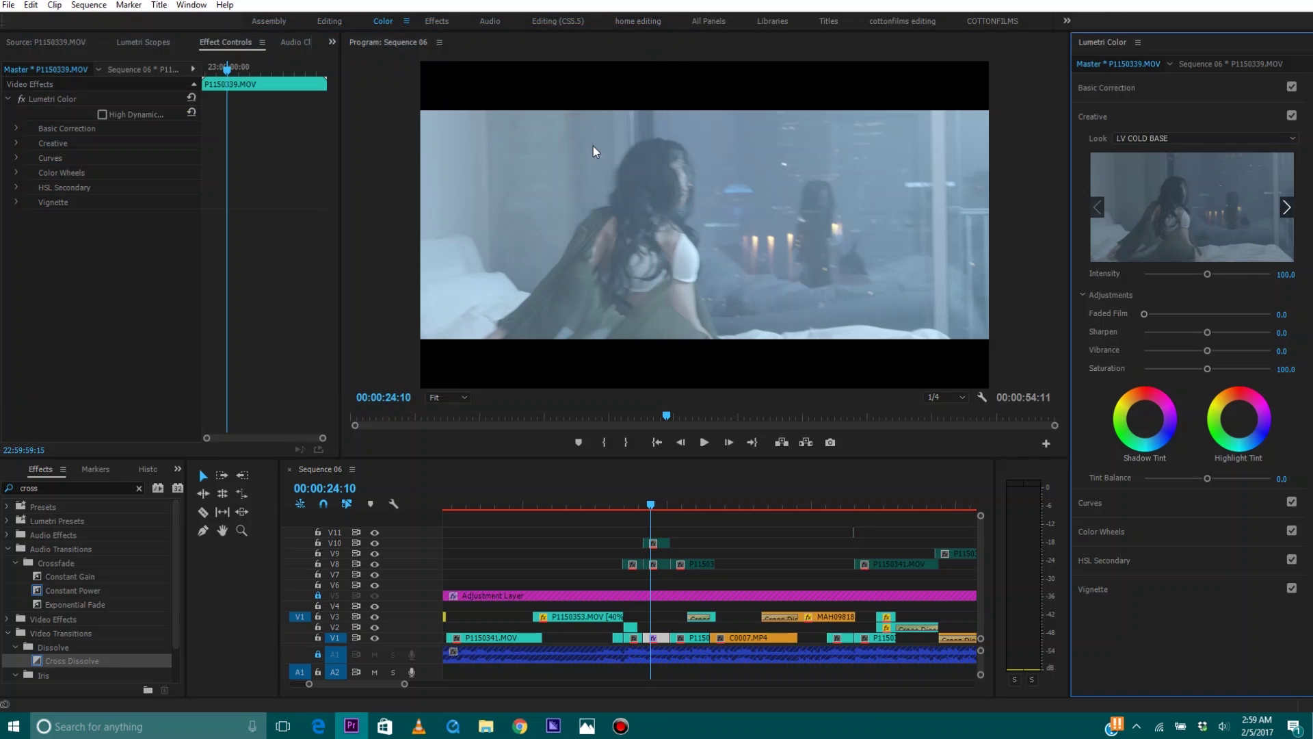
# Step: Play Sequence 06 on to the feather shot and stop at 00:00:26:15
pyautogui.click(617, 170)
pyautogui.press('space')
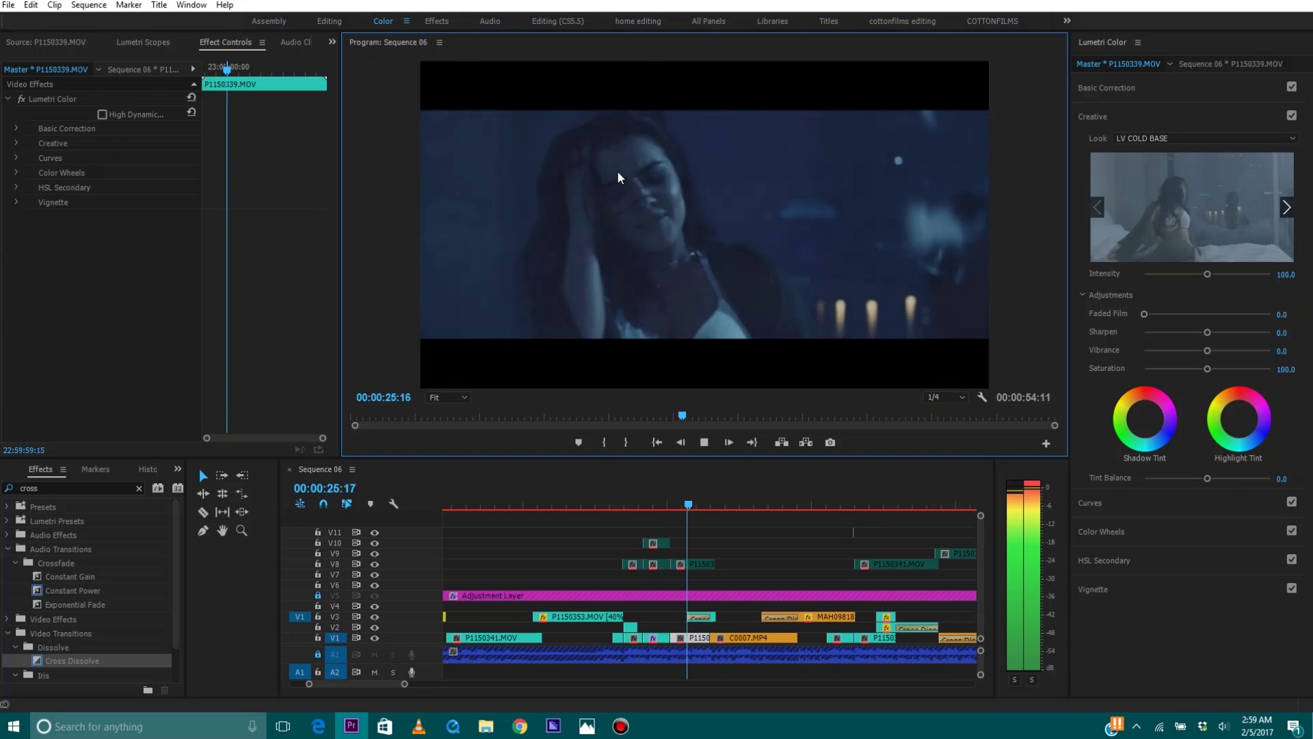
pyautogui.click(732, 637)
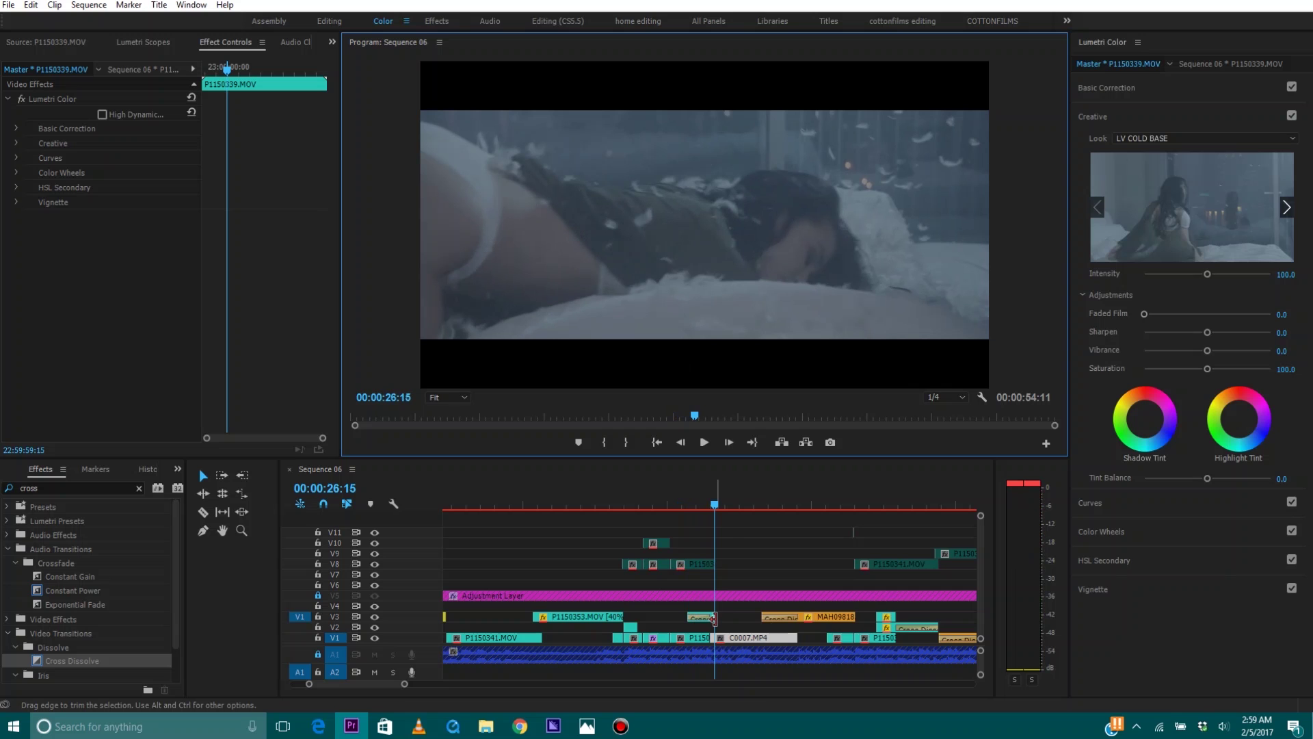
# Step: Apply the LV COLD BASE look to the master clip of P1150344.MOV on V3 and play the sequence on from 00:00:26:15
pyautogui.press('=')
pyautogui.press('=')
pyautogui.press('=')
pyautogui.click(715, 624)
pyautogui.press('=')
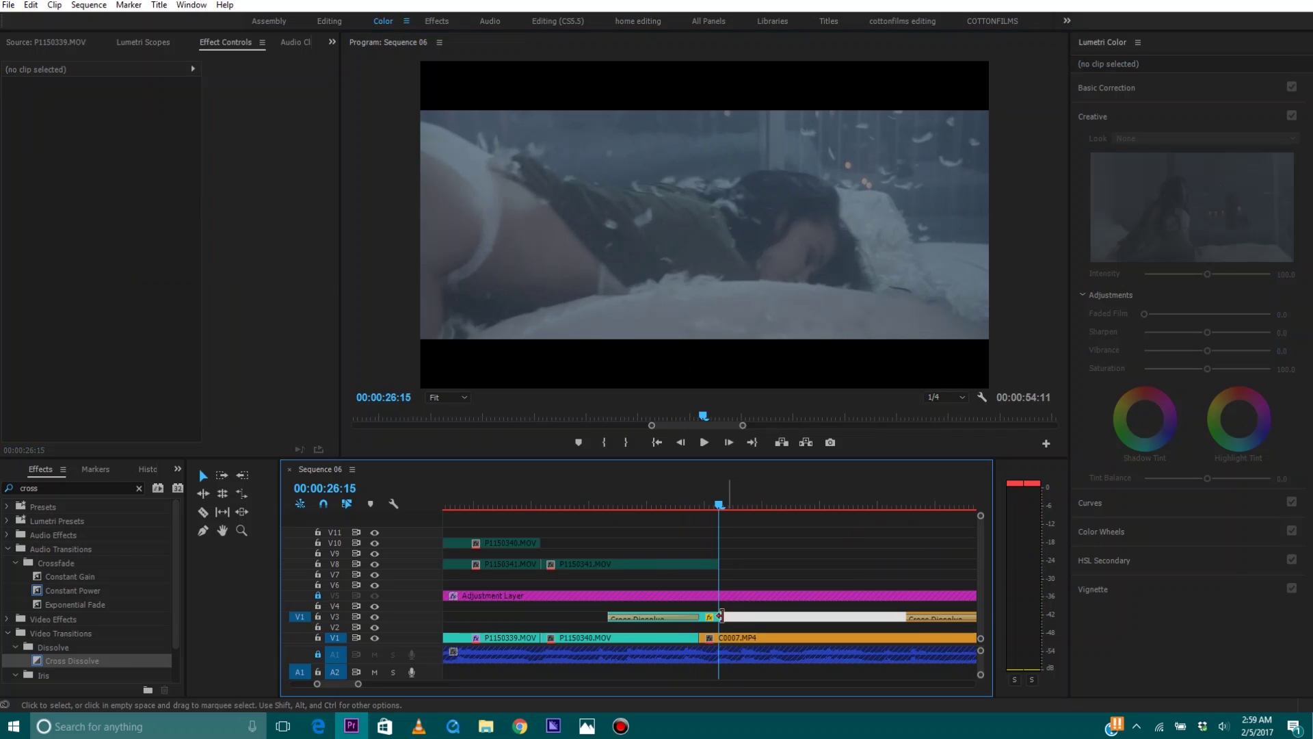
pyautogui.click(714, 619)
pyautogui.click(48, 69)
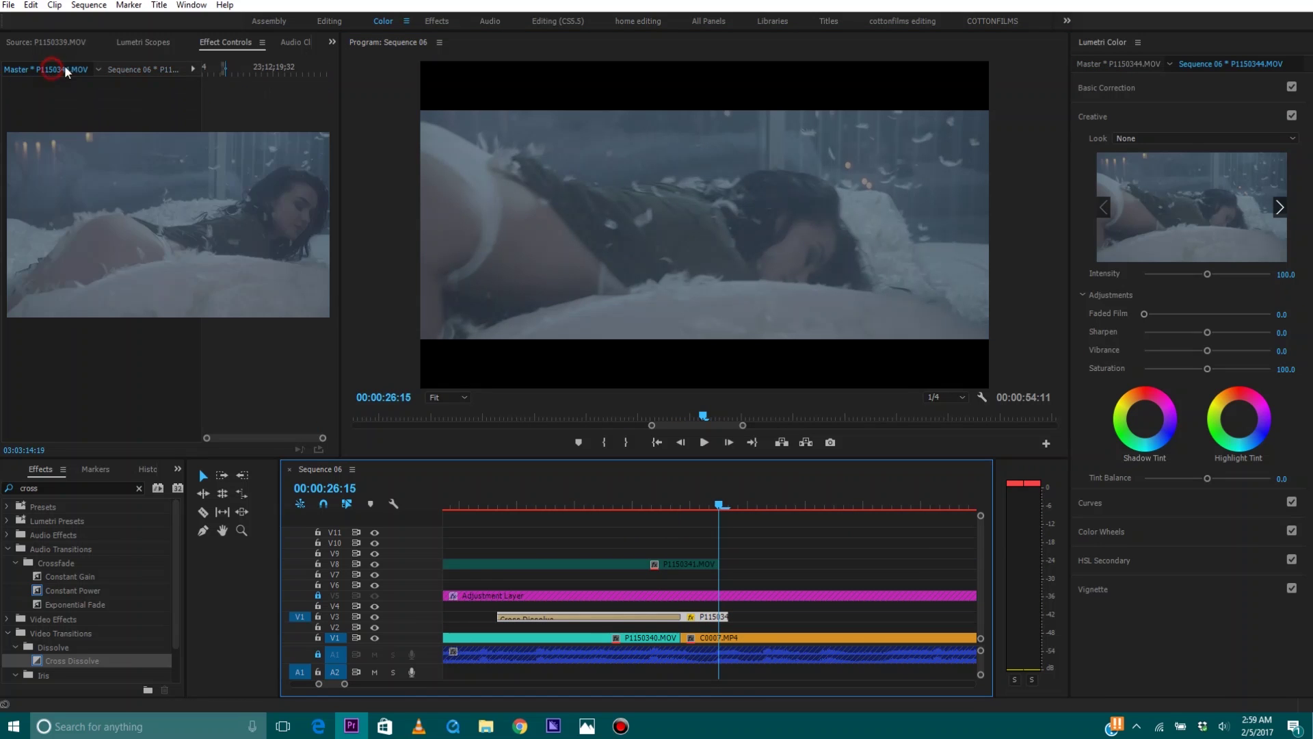
pyautogui.click(1127, 138)
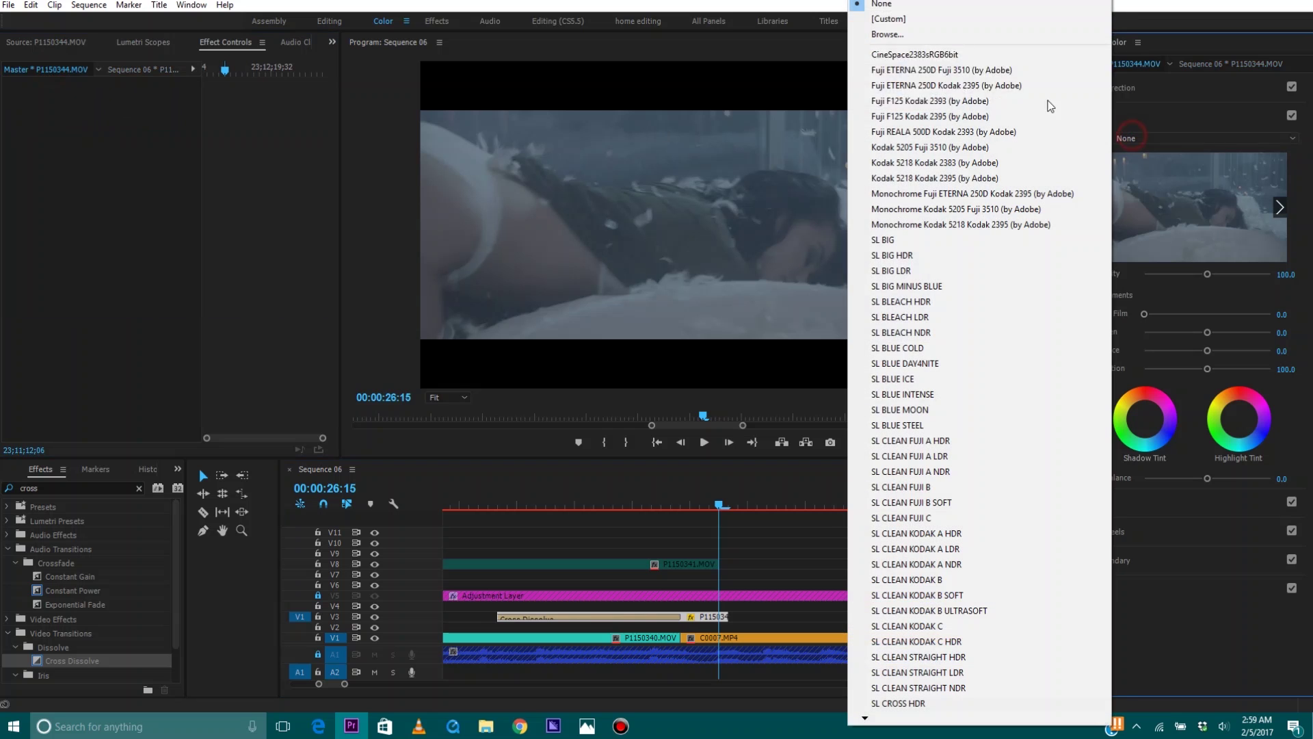
pyautogui.click(970, 56)
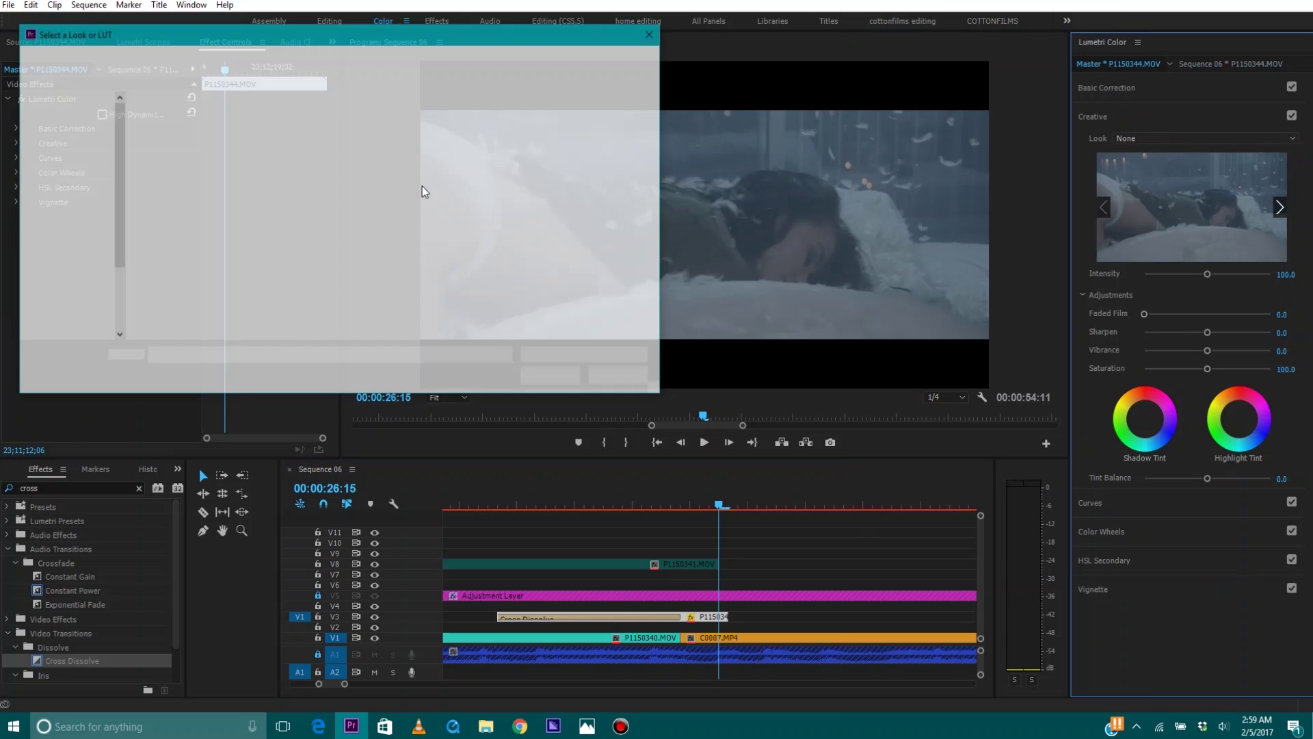
pyautogui.click(549, 138)
pyautogui.doubleClick(549, 139)
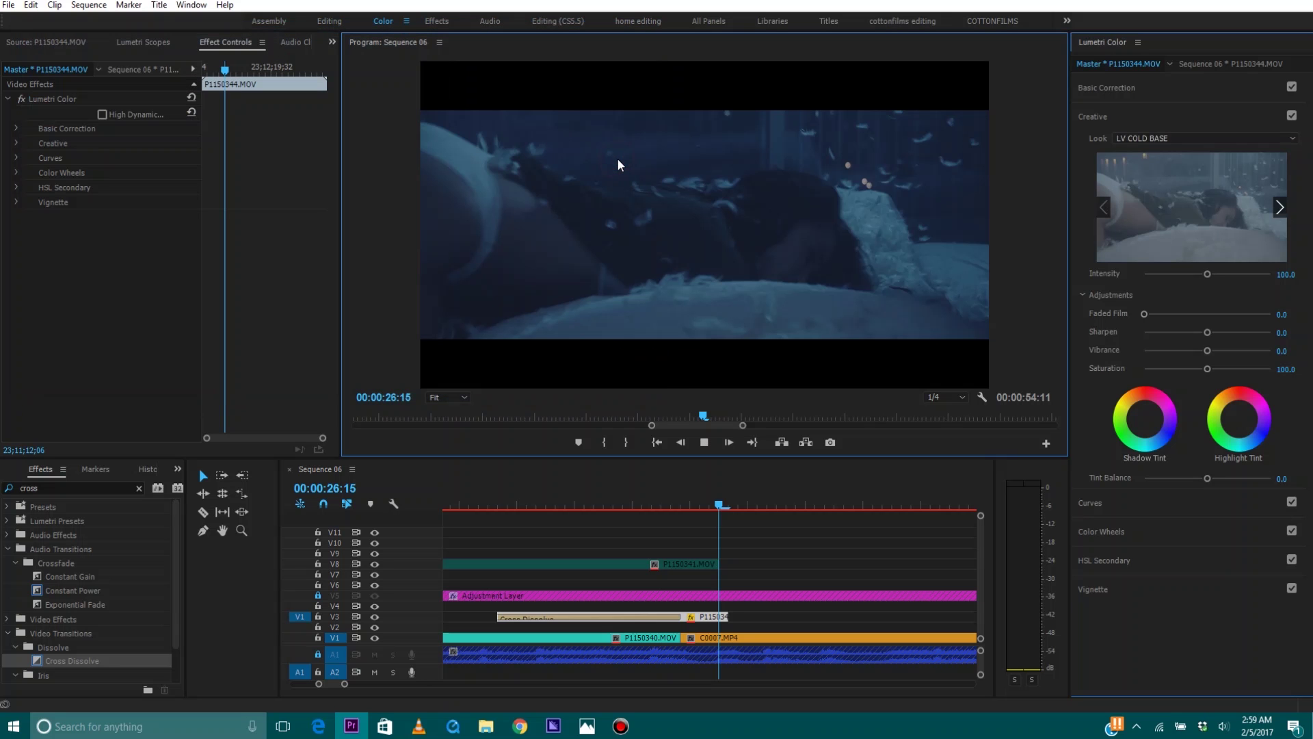
pyautogui.press('space')
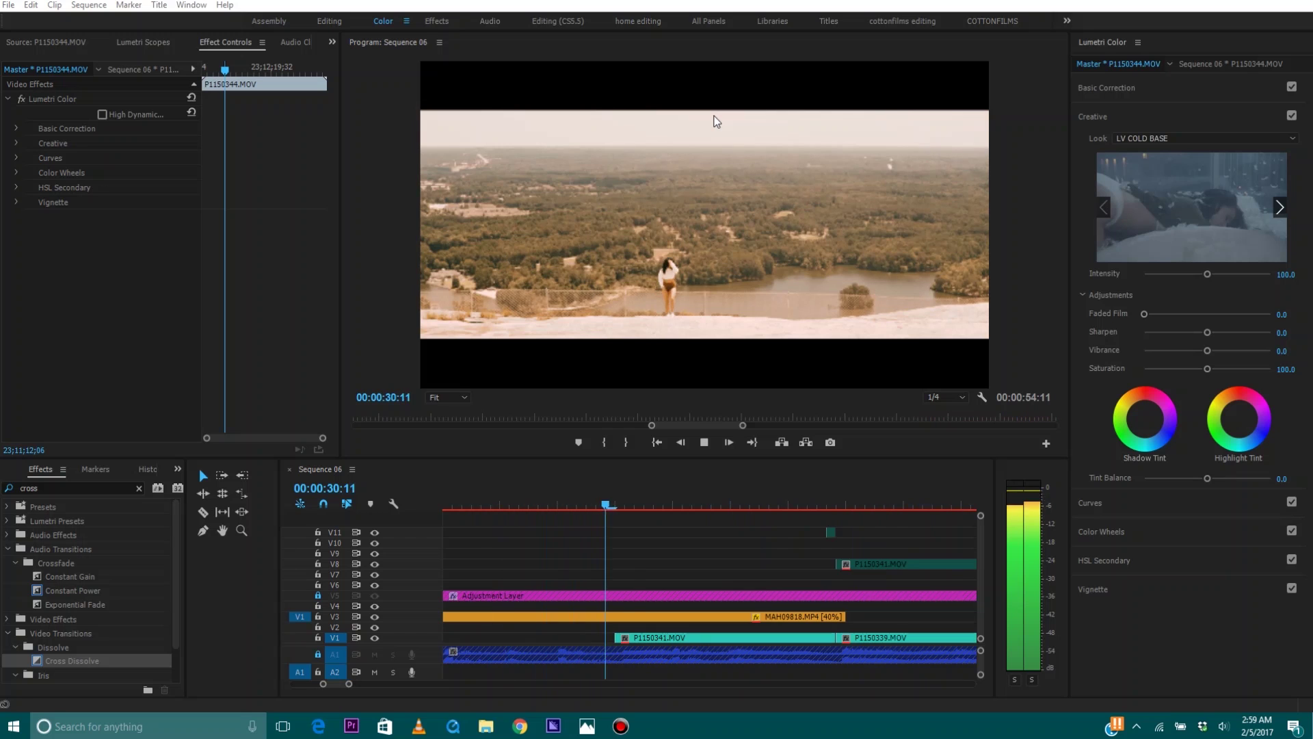
pyautogui.click(692, 444)
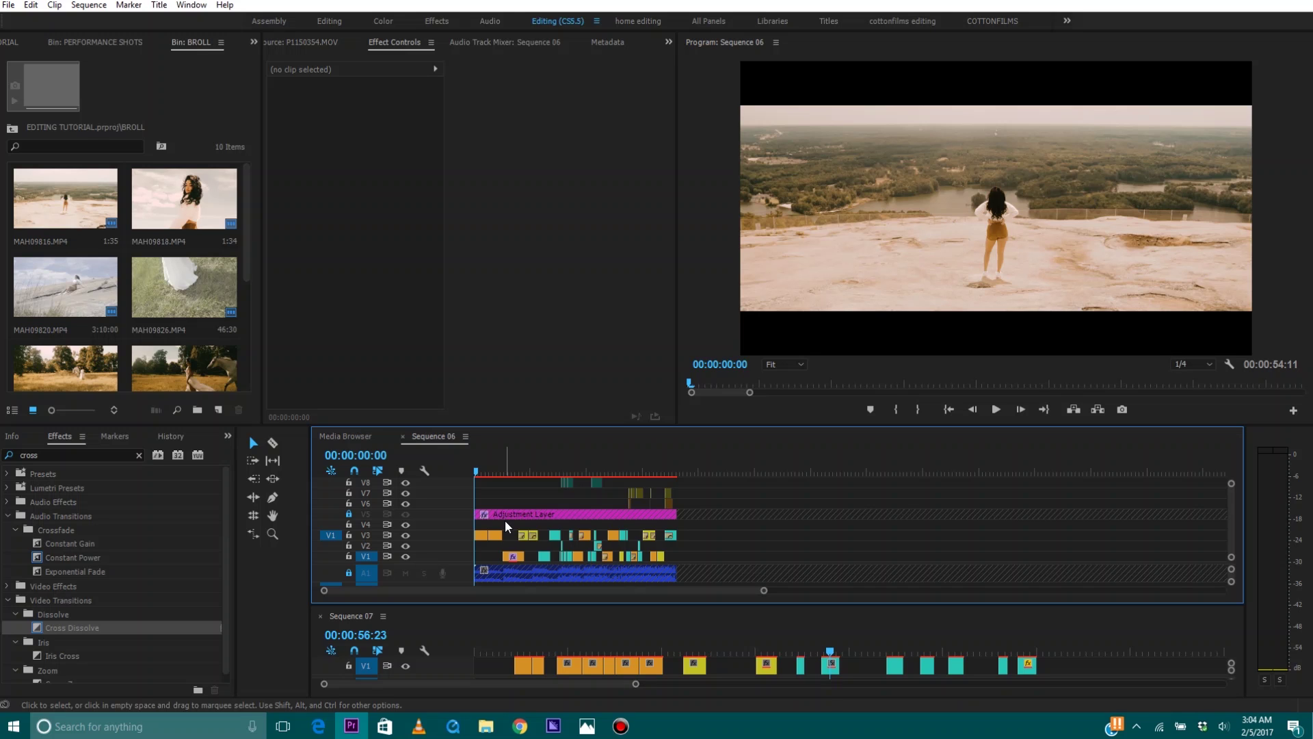
# Step: Open the media export settings for Sequence 06 and choose the H.264 format with the HD 1080p 23.976 preset
pyautogui.click(8, 5)
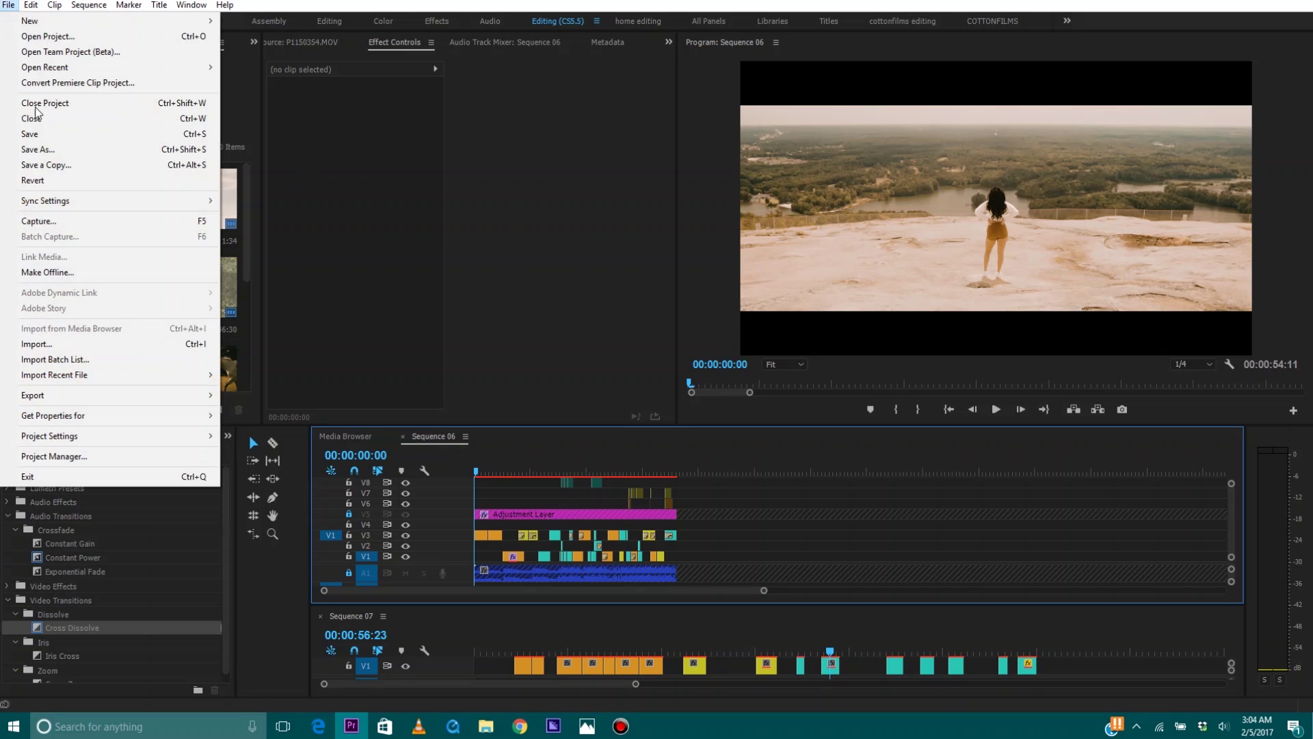
pyautogui.moveTo(109, 397)
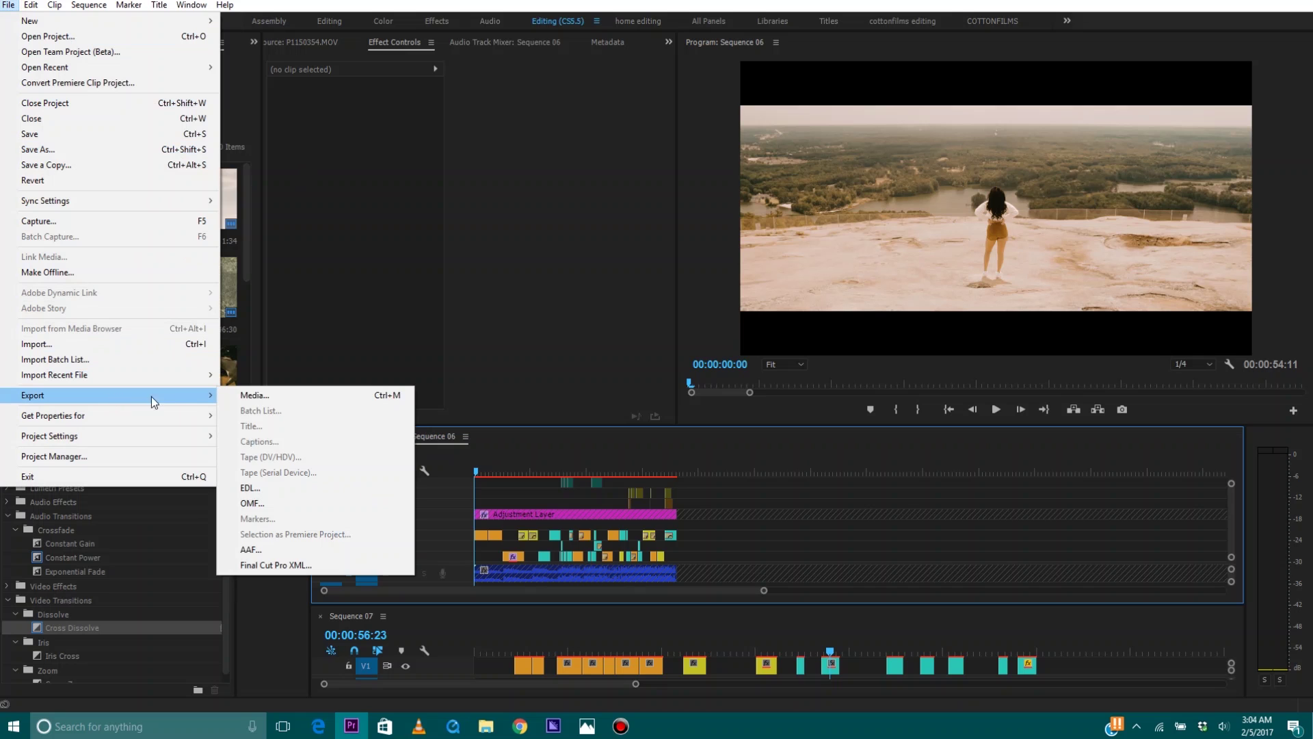
pyautogui.click(230, 395)
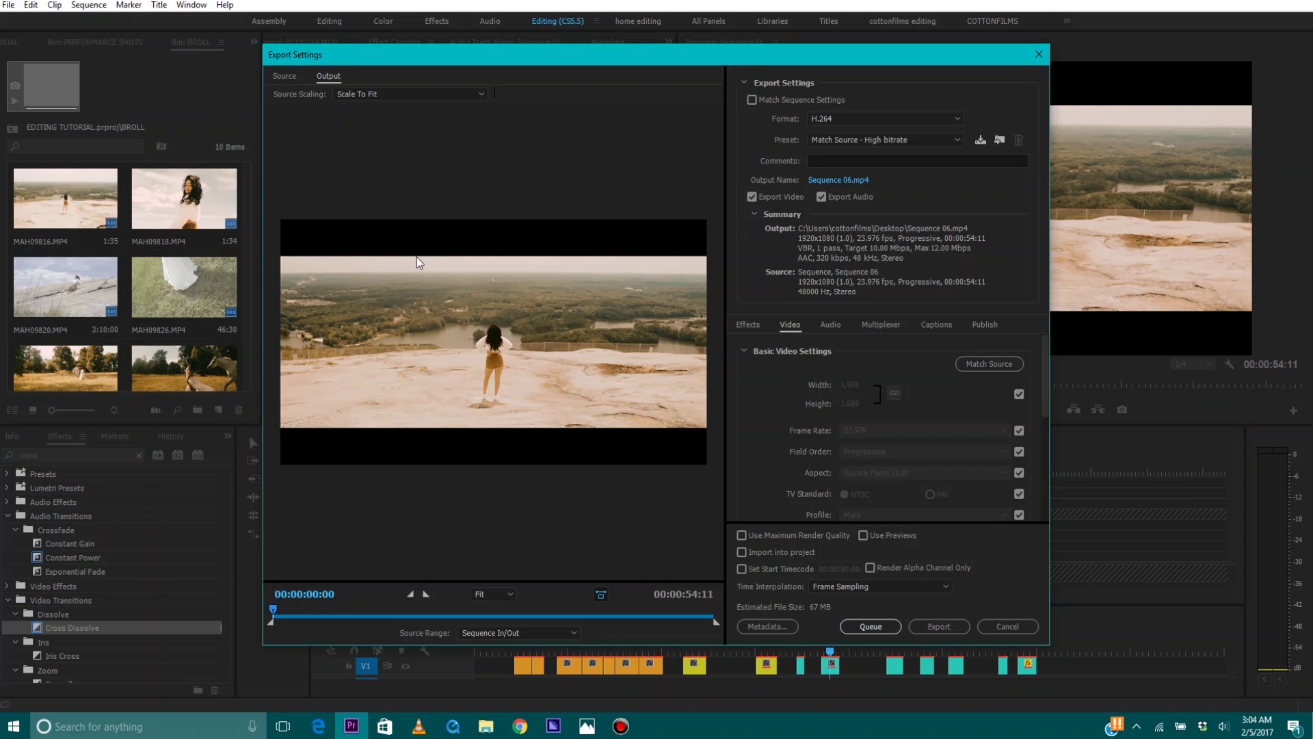
pyautogui.click(900, 121)
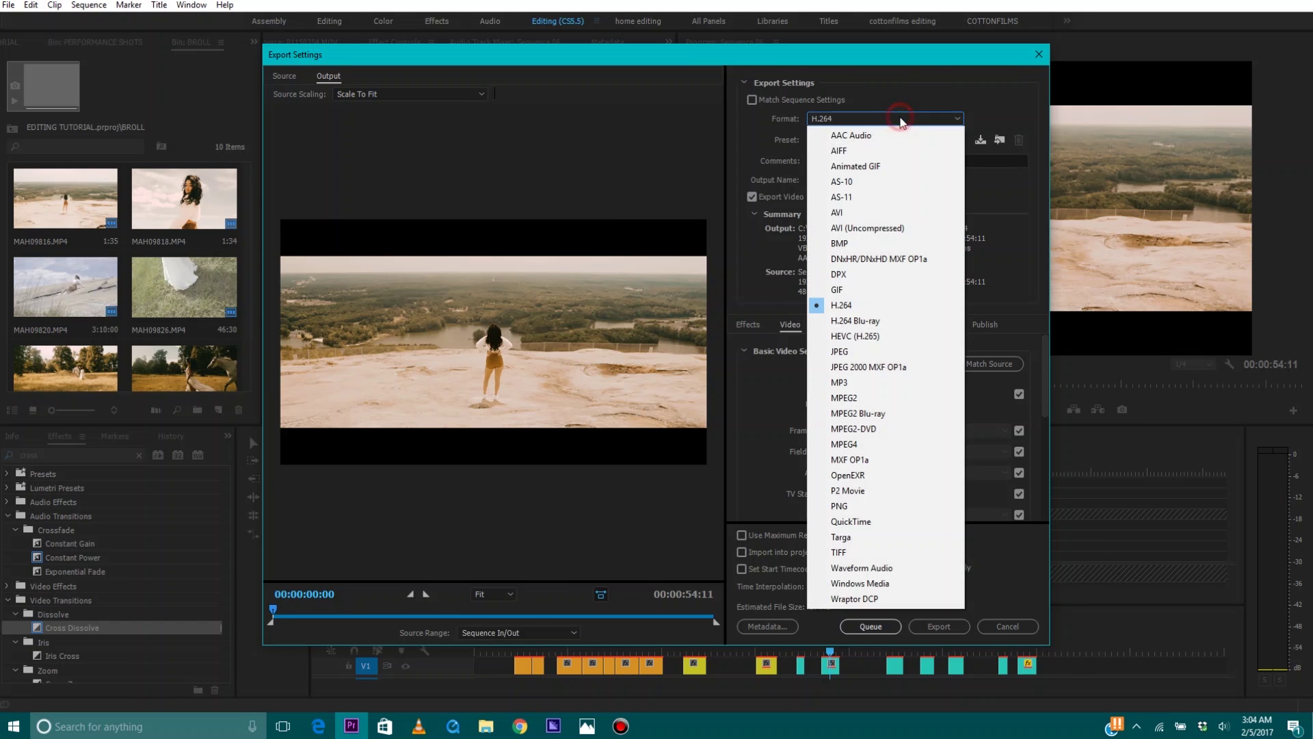
pyautogui.click(858, 306)
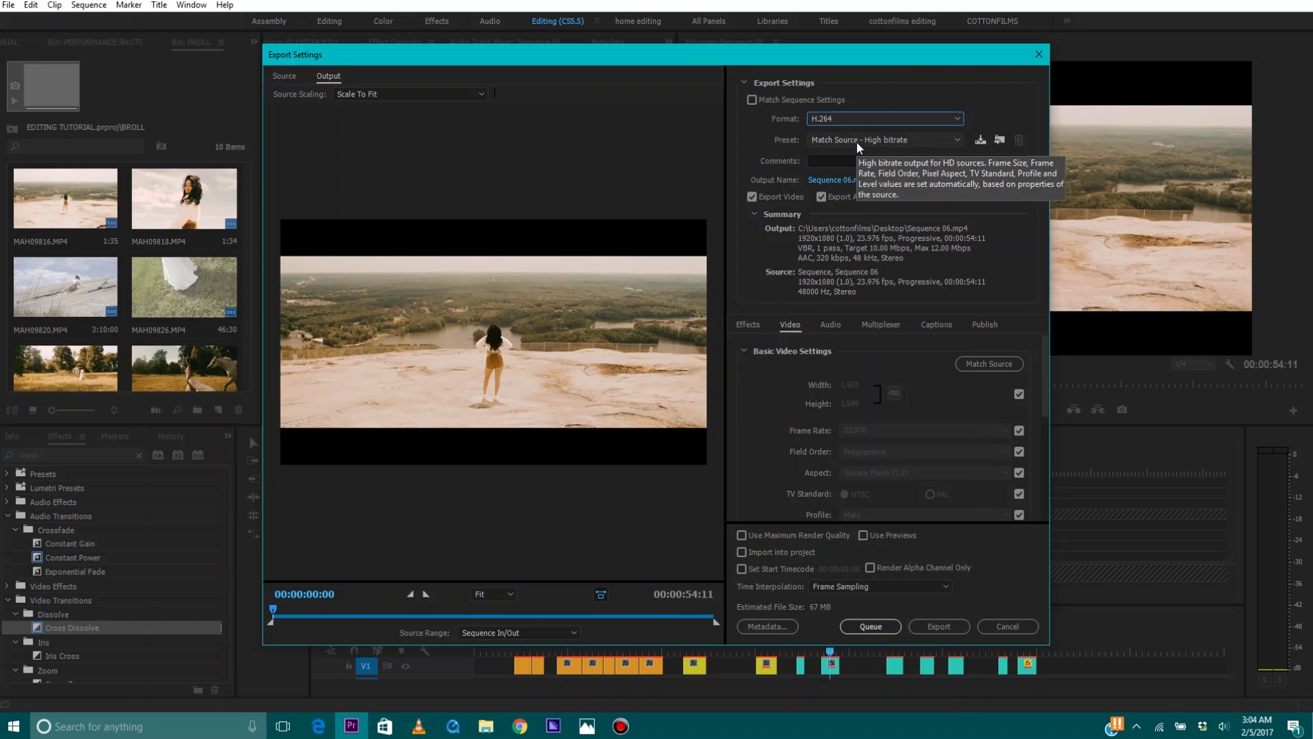
pyautogui.click(885, 140)
pyautogui.moveTo(1015, 719)
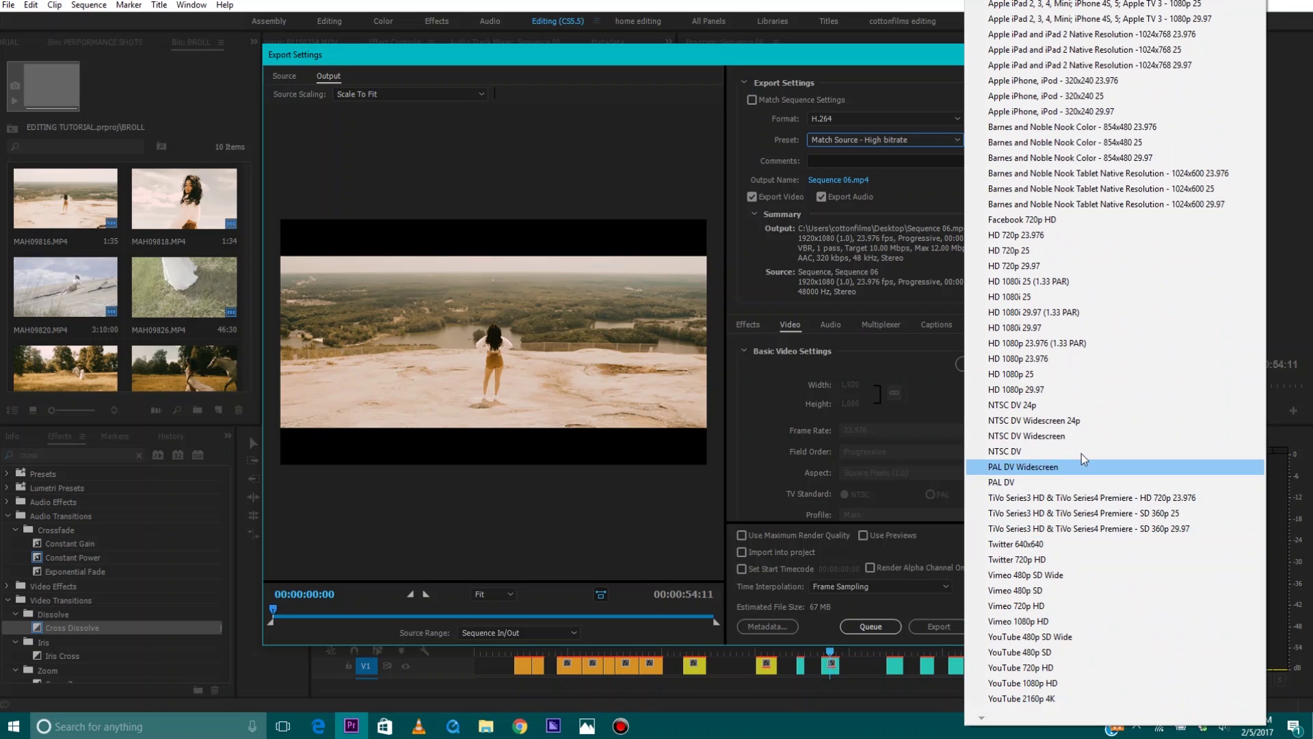
pyautogui.click(1061, 361)
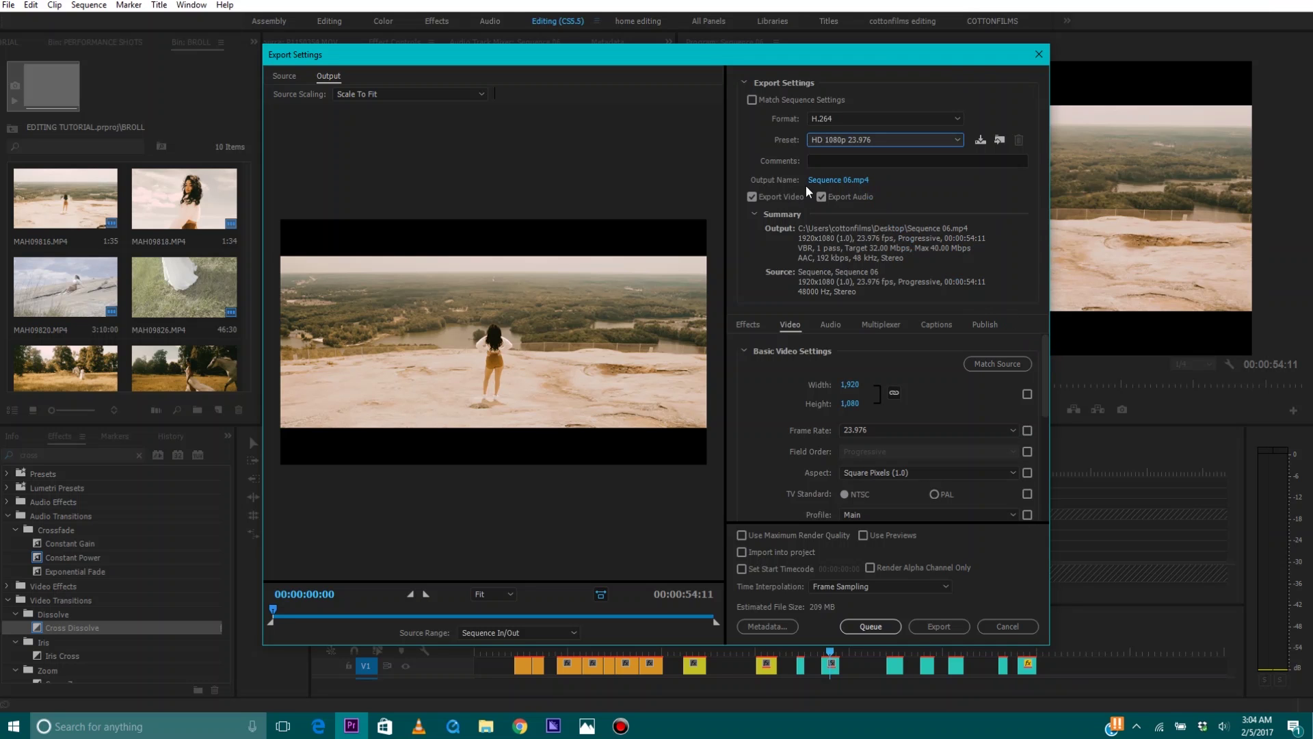
# Step: Name the export output file EDITING TUTORIAL and save it to the Desktop as an MP4
pyautogui.click(838, 180)
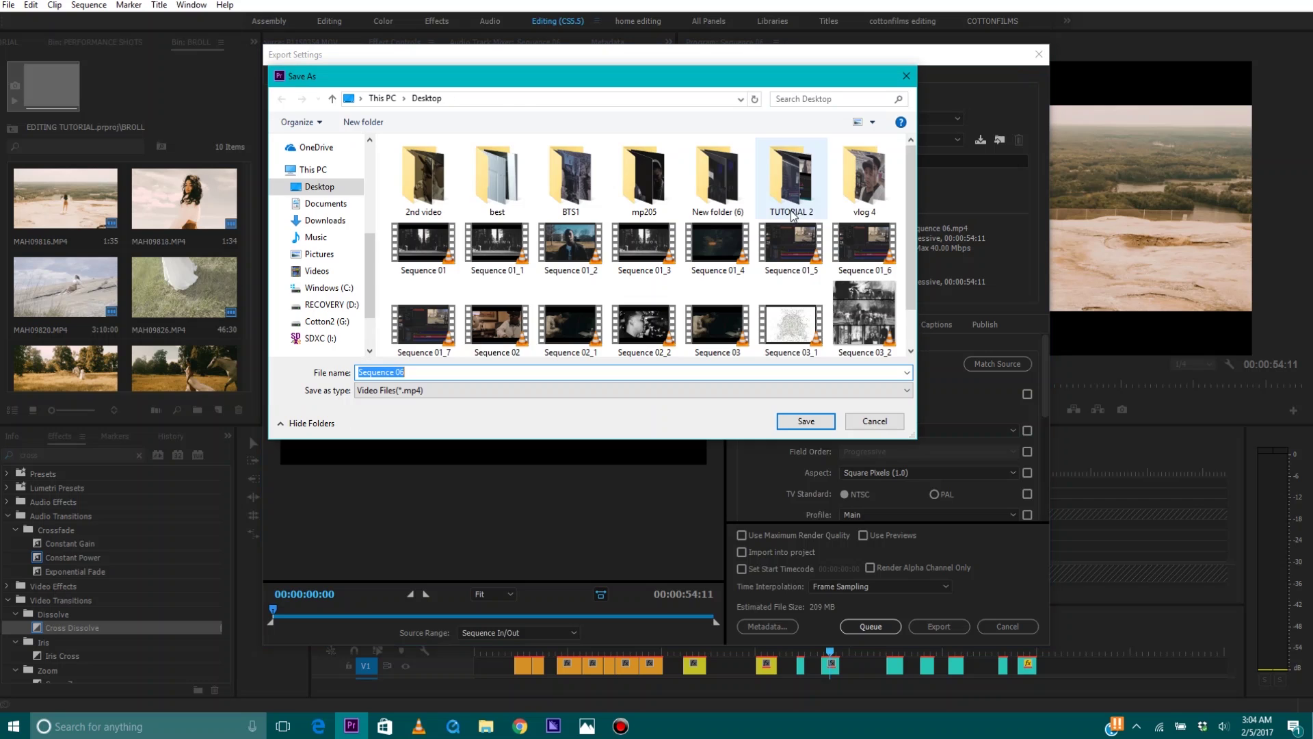
pyautogui.moveTo(437, 369); pyautogui.dragTo(313, 369)
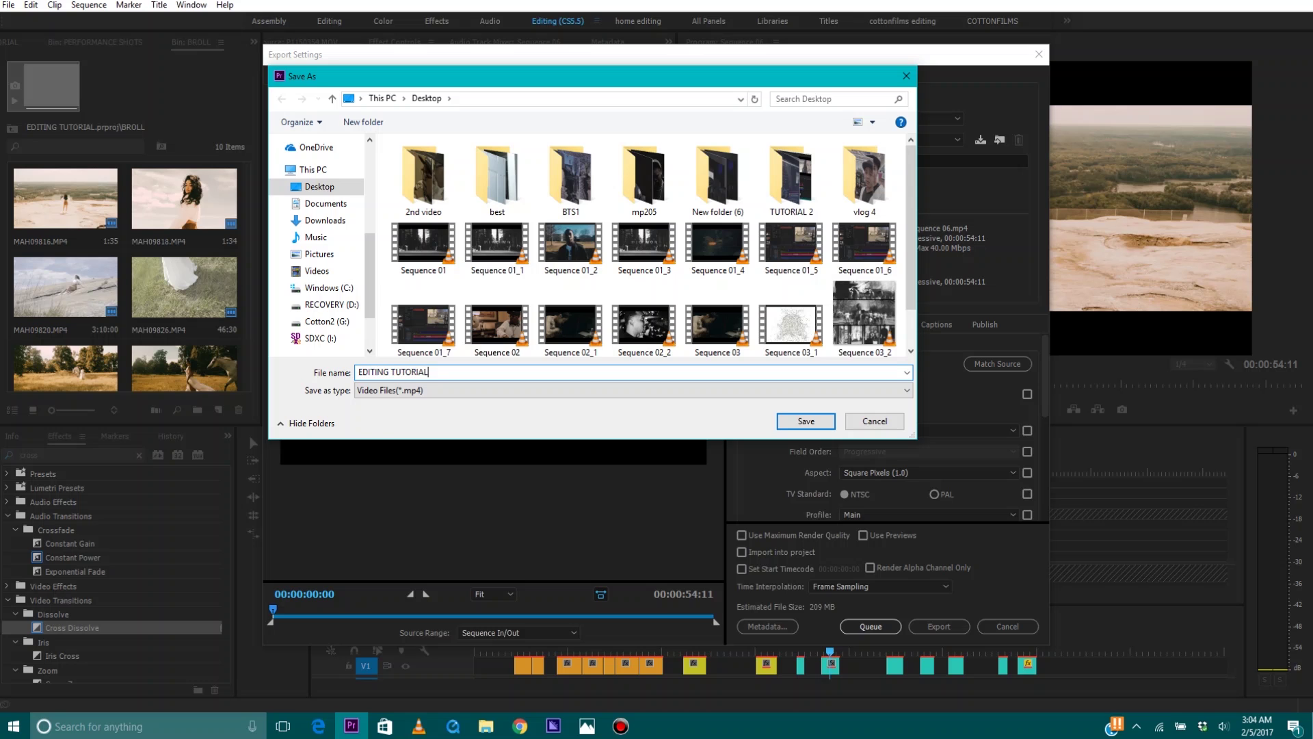
pyautogui.click(805, 420)
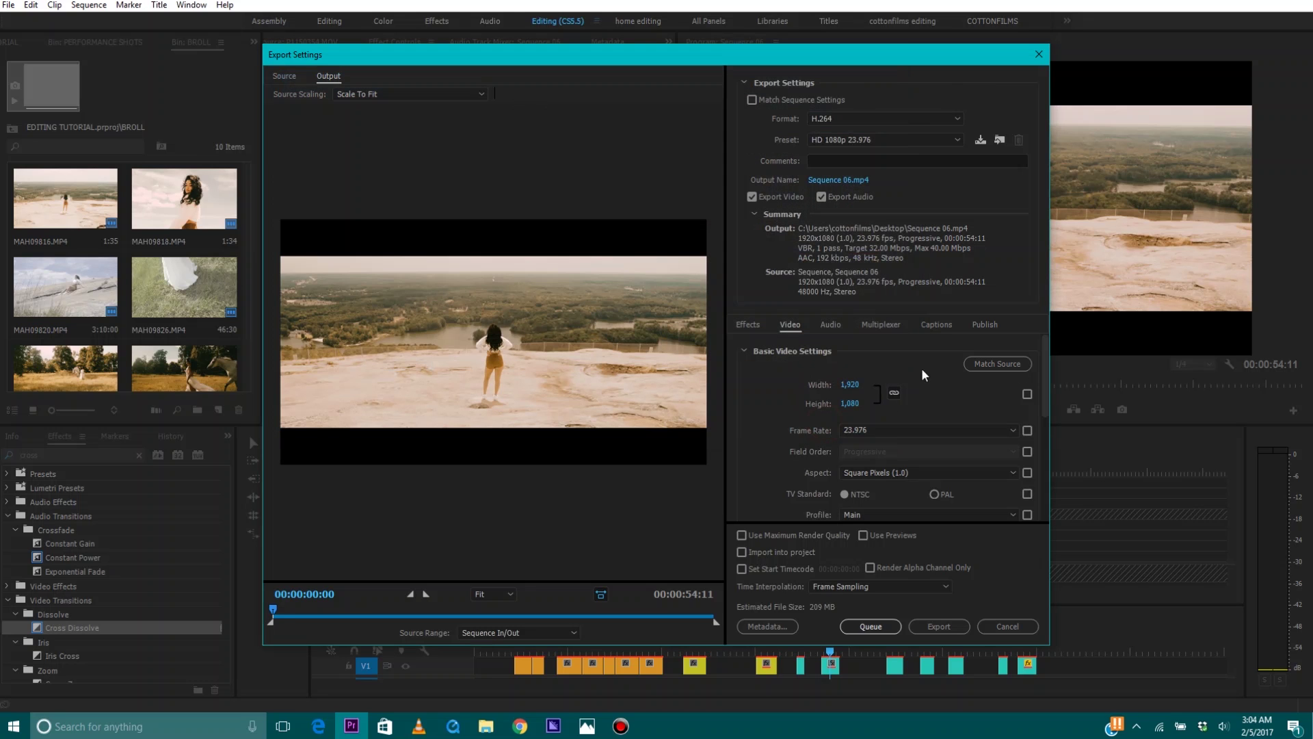
# Step: Export the video with target and maximum bitrates of 20 Mbps and maximum render quality enabled
pyautogui.moveTo(1045, 373); pyautogui.dragTo(1063, 477)
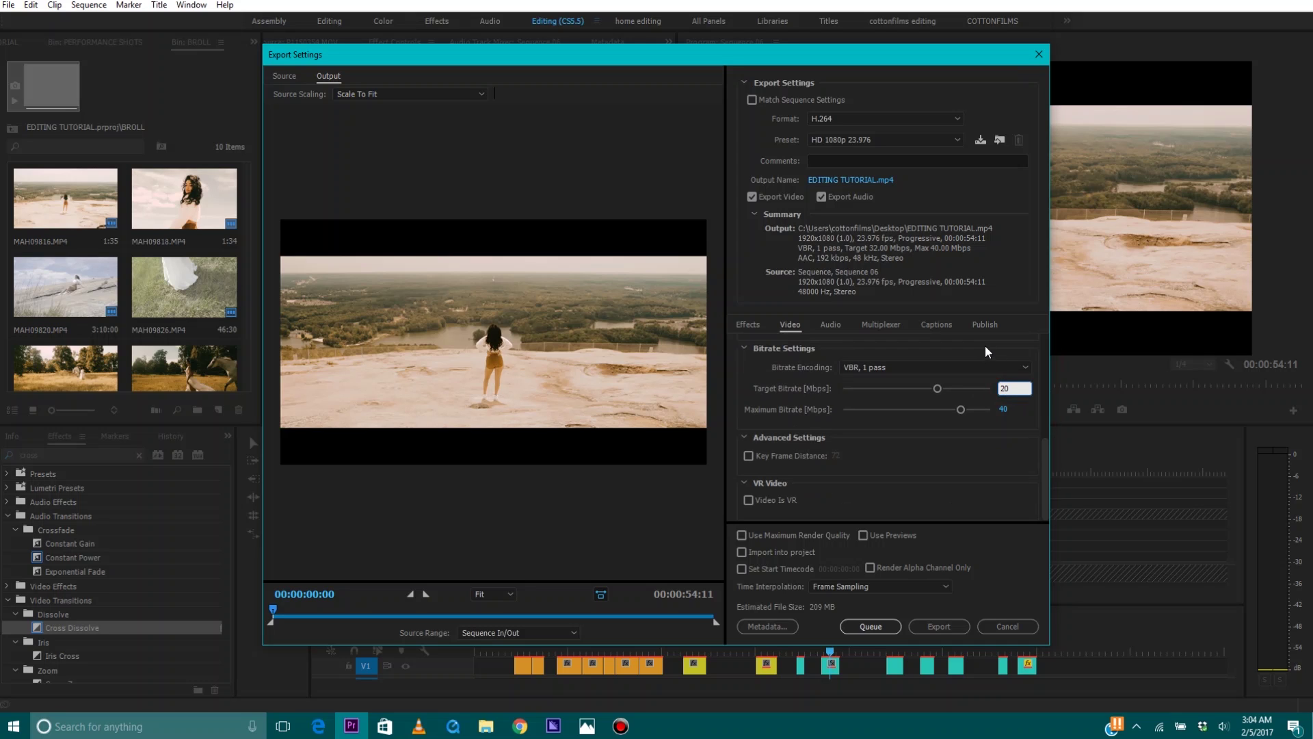
pyautogui.press('Return')
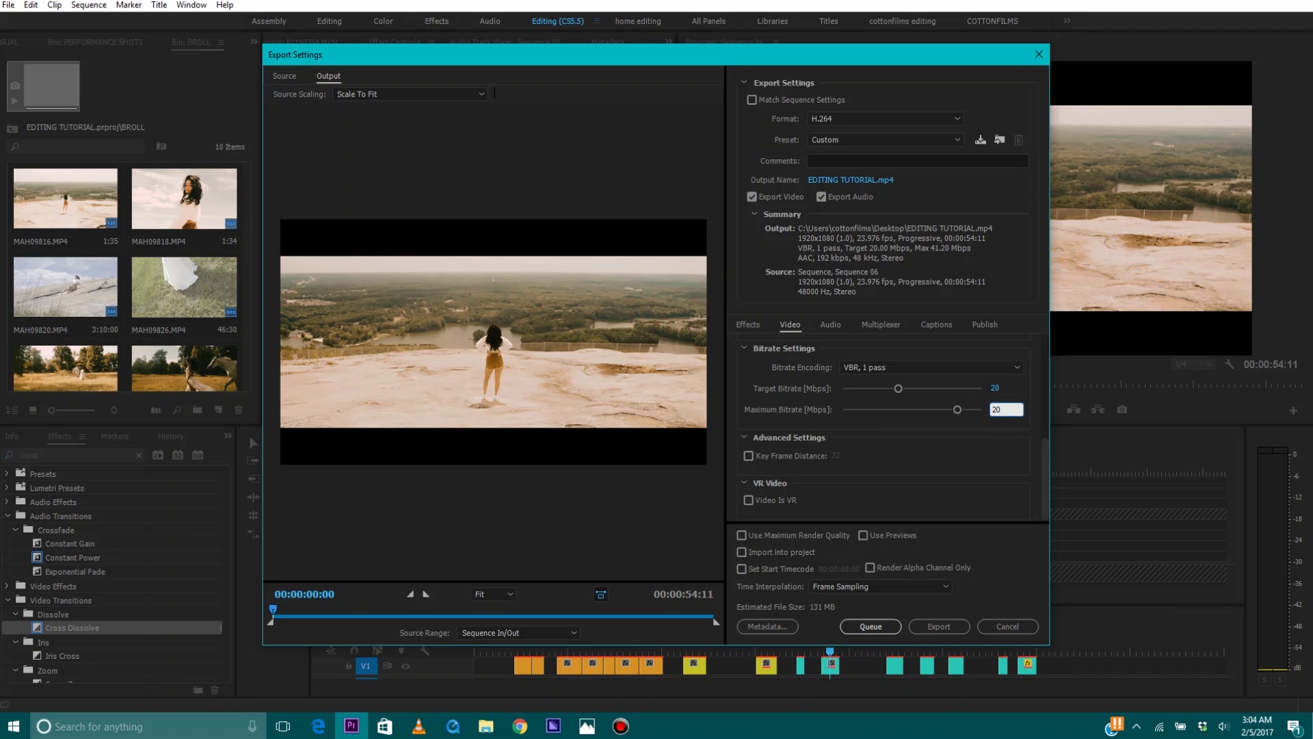
pyautogui.click(743, 535)
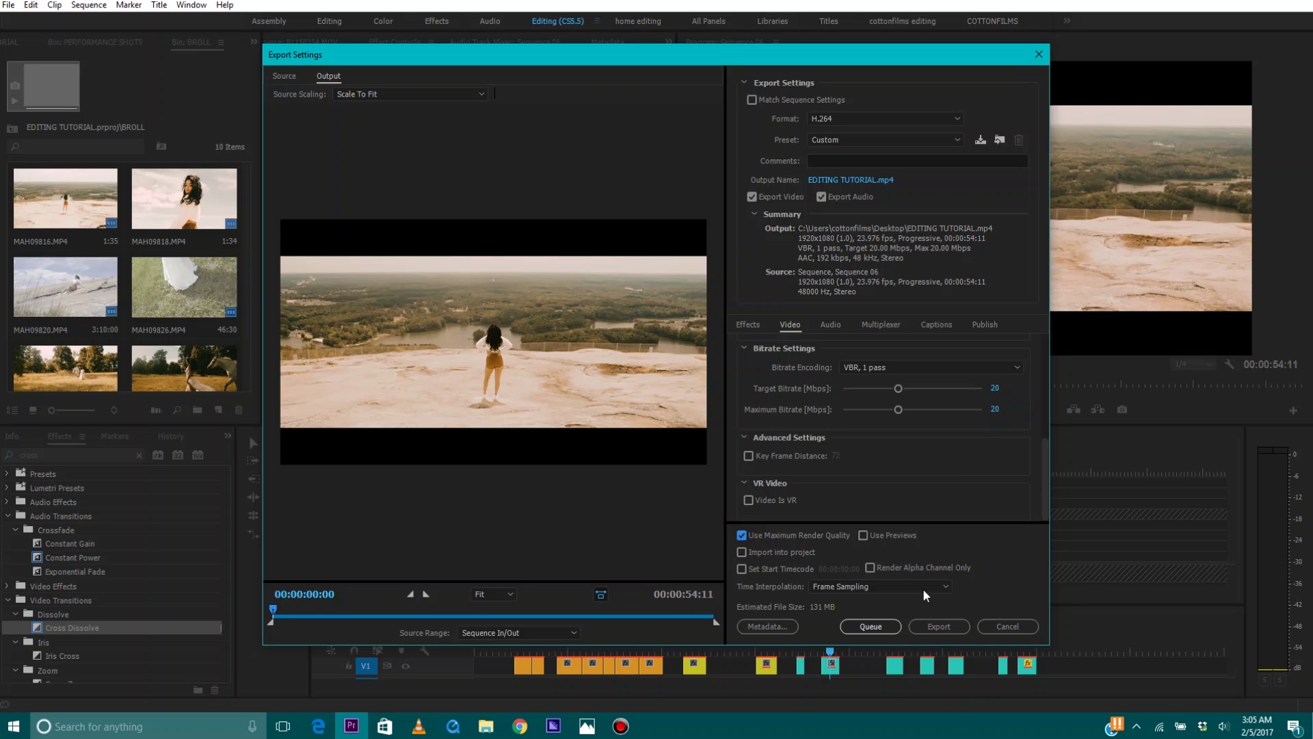
pyautogui.click(955, 627)
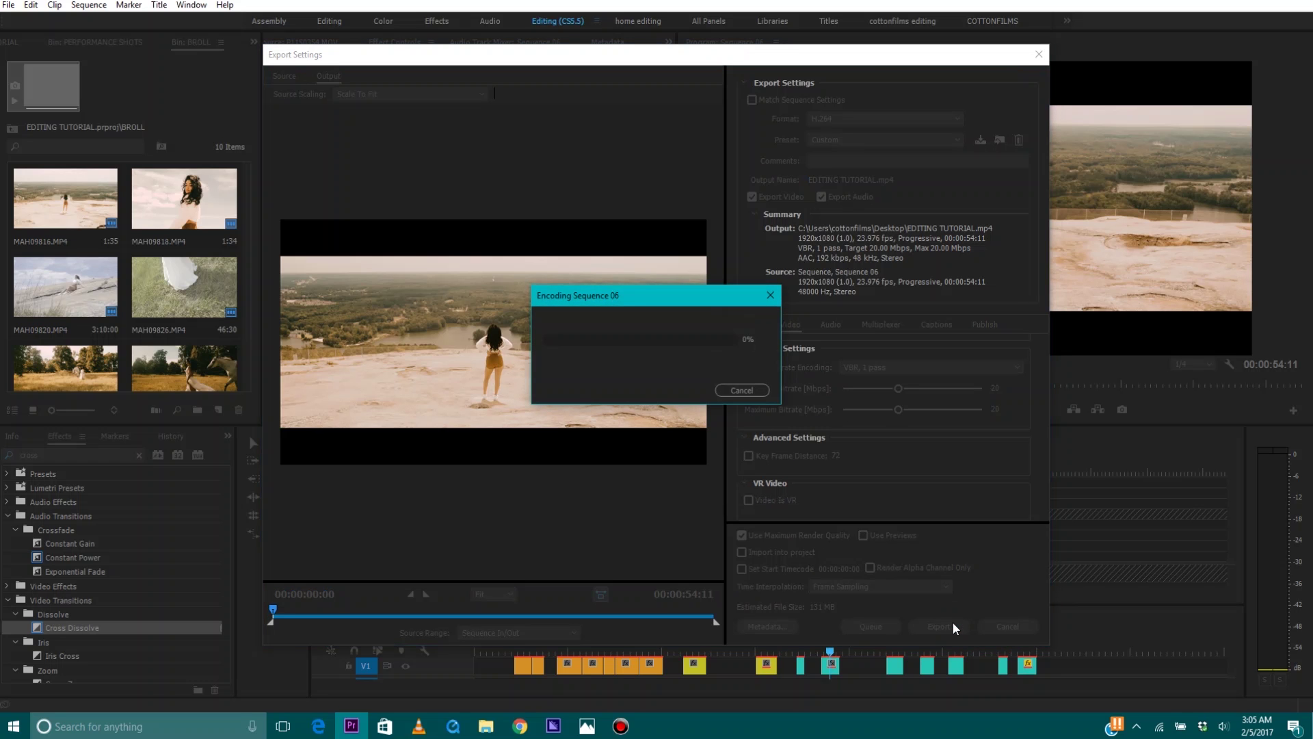